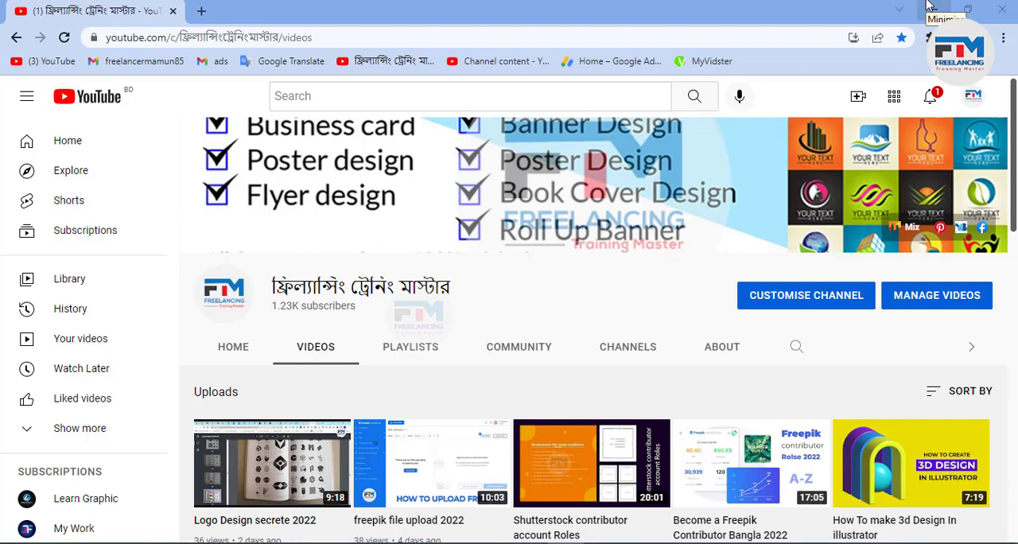
Step: Open the Shutterstock Contributor Dashboard in a new tab of the other browser window and sign in with the saved credentials
{"action": "left_click", "coordinate": [931, 6]}
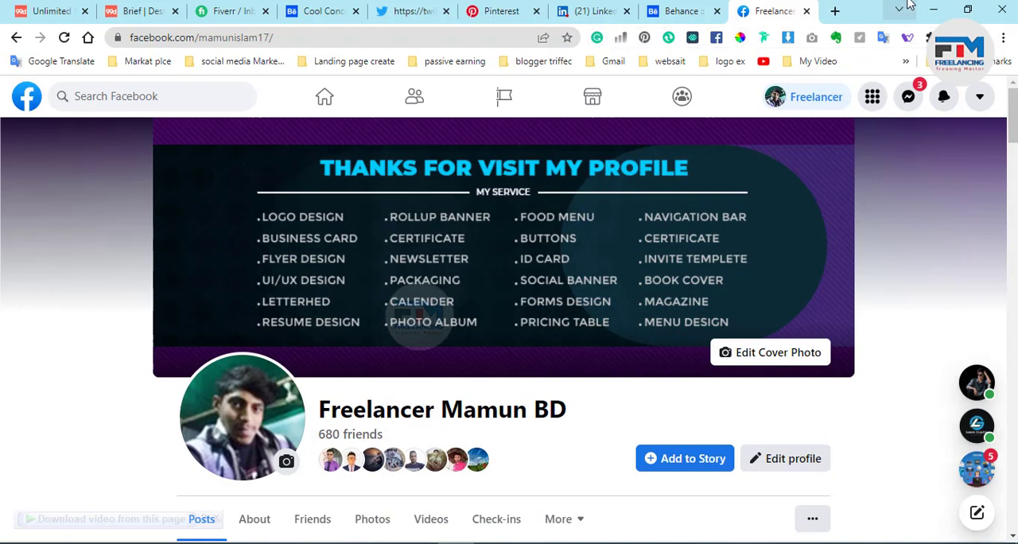
{"action": "left_click", "coordinate": [835, 11]}
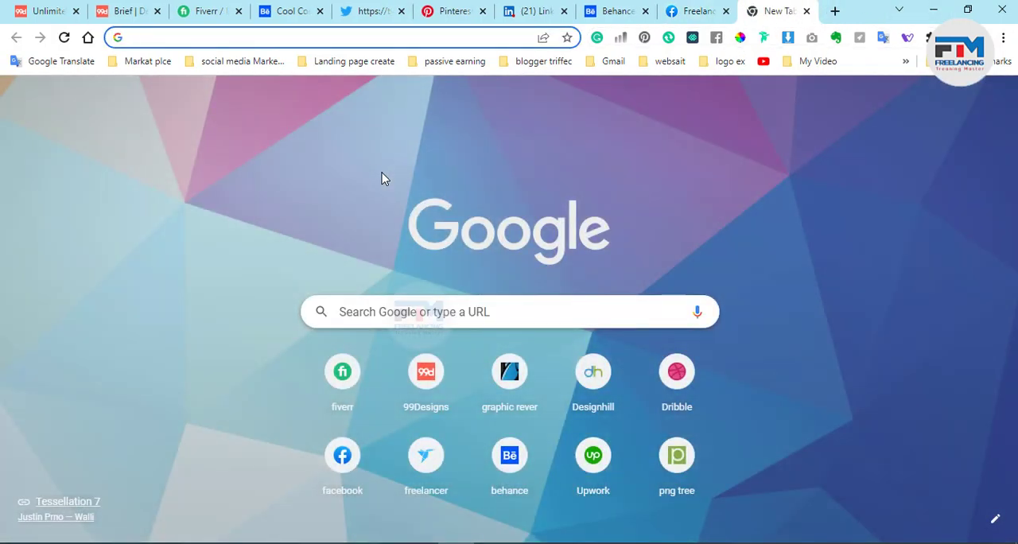
{"action": "type", "text": "s"}
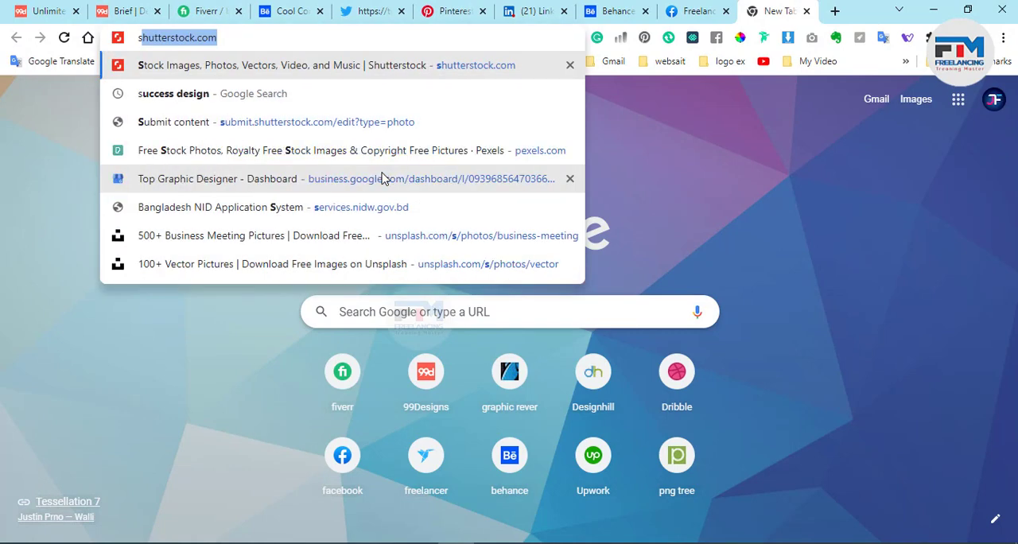
{"action": "type", "text": "hu"}
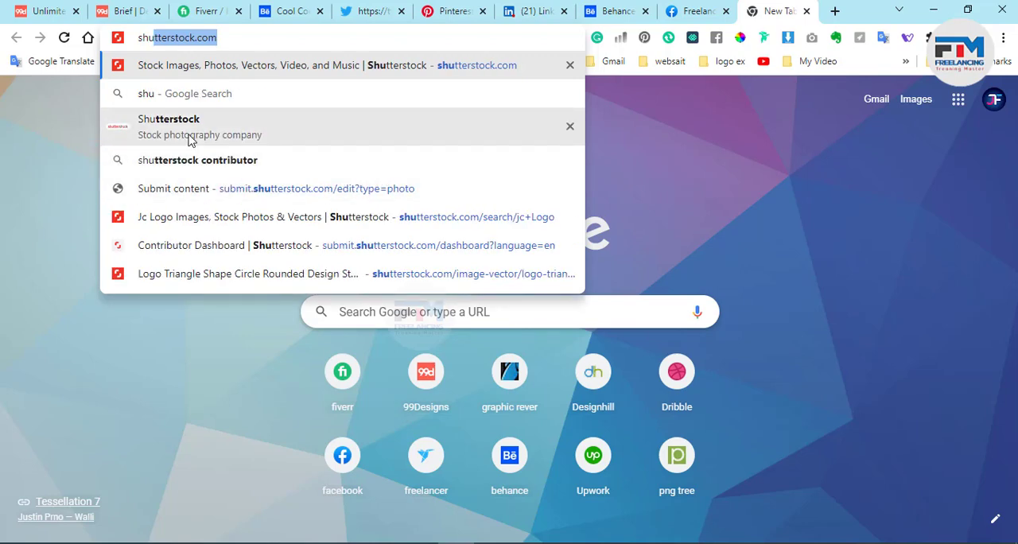
{"action": "left_click", "coordinate": [213, 247]}
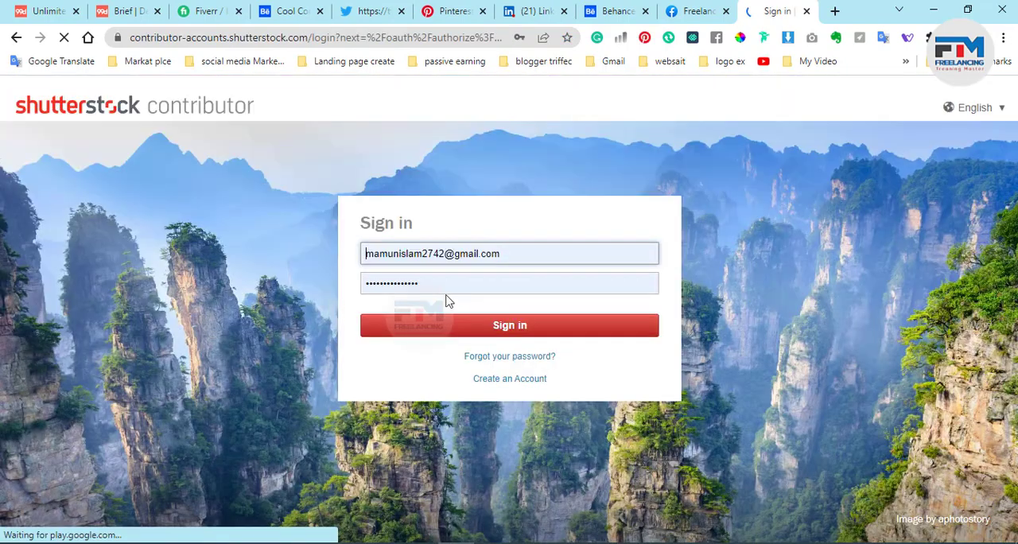
{"action": "left_click", "coordinate": [467, 336]}
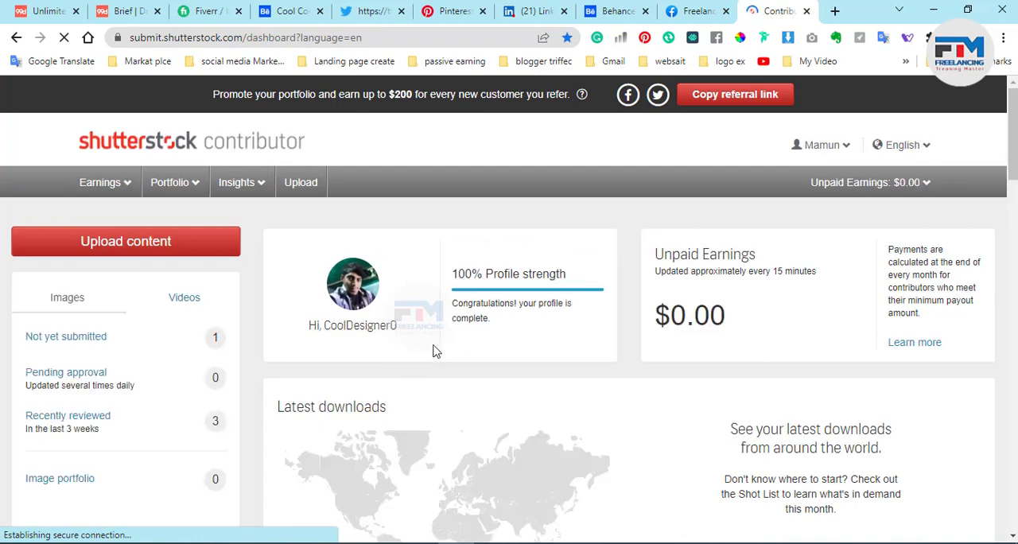
Step: Review the notices, profile strength, image submission status and unpaid earnings on the contributor dashboard
{"action": "scroll", "coordinate": [446, 358], "scroll_direction": "down", "scroll_amount": 2}
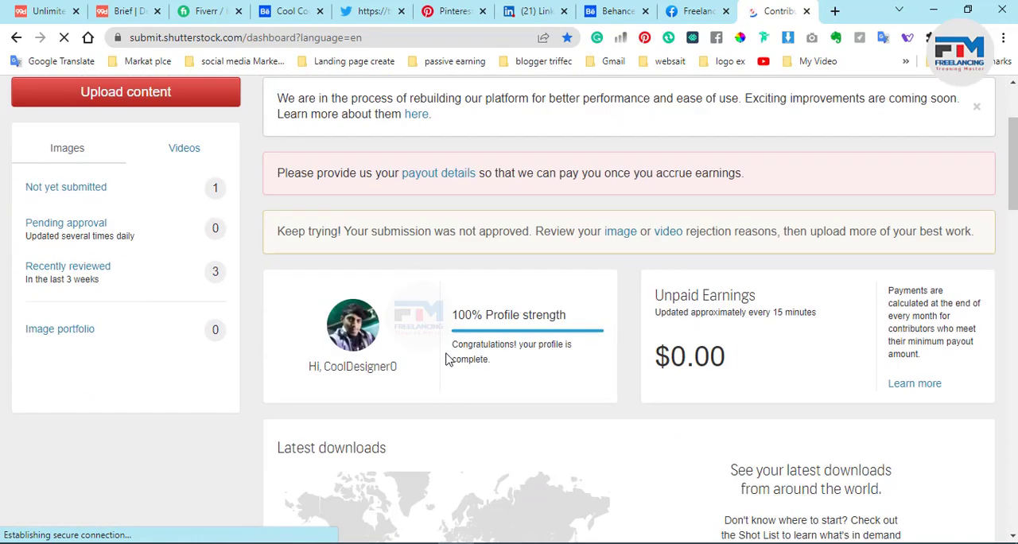
{"action": "scroll", "coordinate": [446, 359], "scroll_direction": "up", "scroll_amount": 2}
{"action": "scroll", "coordinate": [446, 359], "scroll_direction": "down", "scroll_amount": 2}
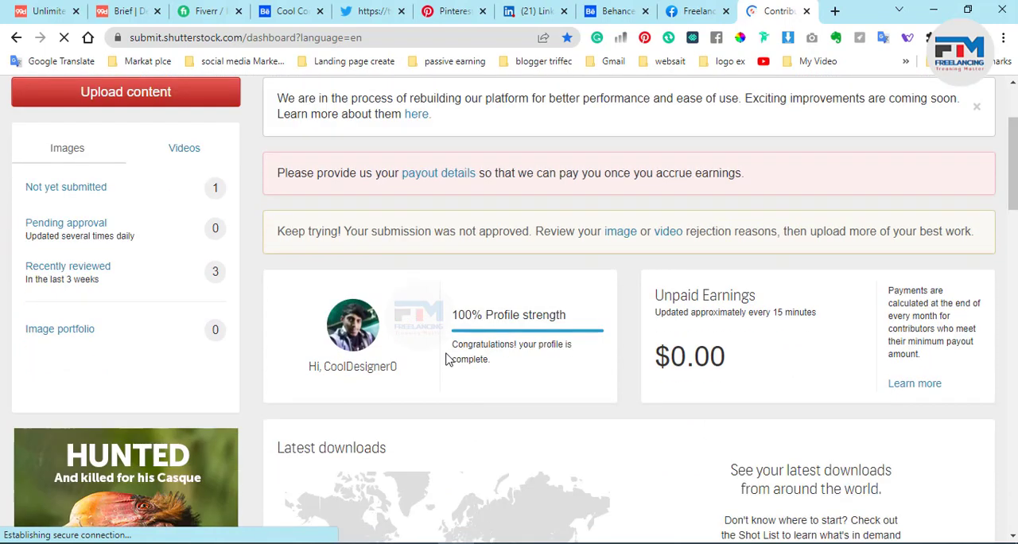
{"action": "scroll", "coordinate": [446, 360], "scroll_direction": "up", "scroll_amount": 1}
{"action": "scroll", "coordinate": [448, 358], "scroll_direction": "up", "scroll_amount": 1}
{"action": "scroll", "coordinate": [448, 358], "scroll_direction": "down", "scroll_amount": 1}
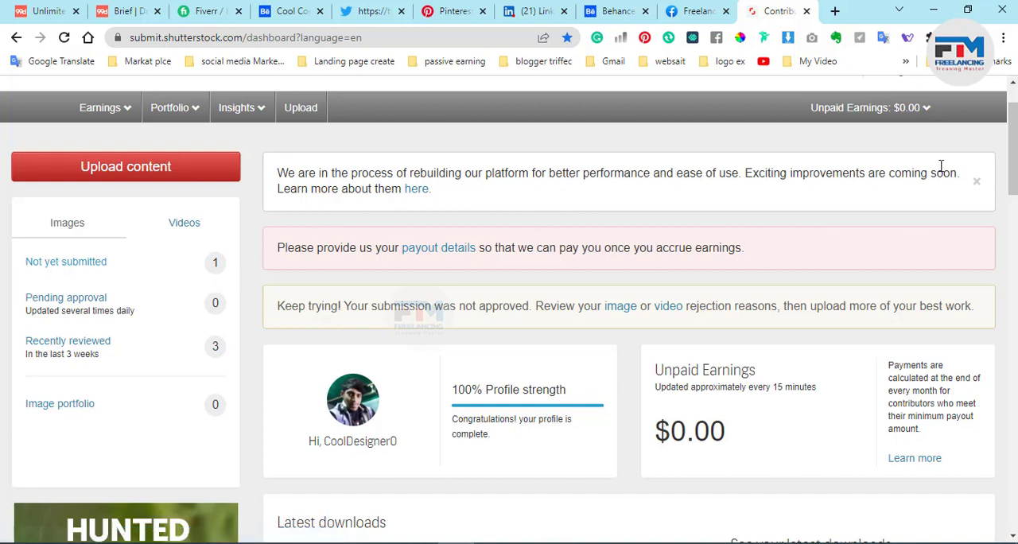
Step: Switch to Illustrator and examine the logo header, recipient block and date of the letterhead in 06.ai
{"action": "left_click", "coordinate": [932, 10]}
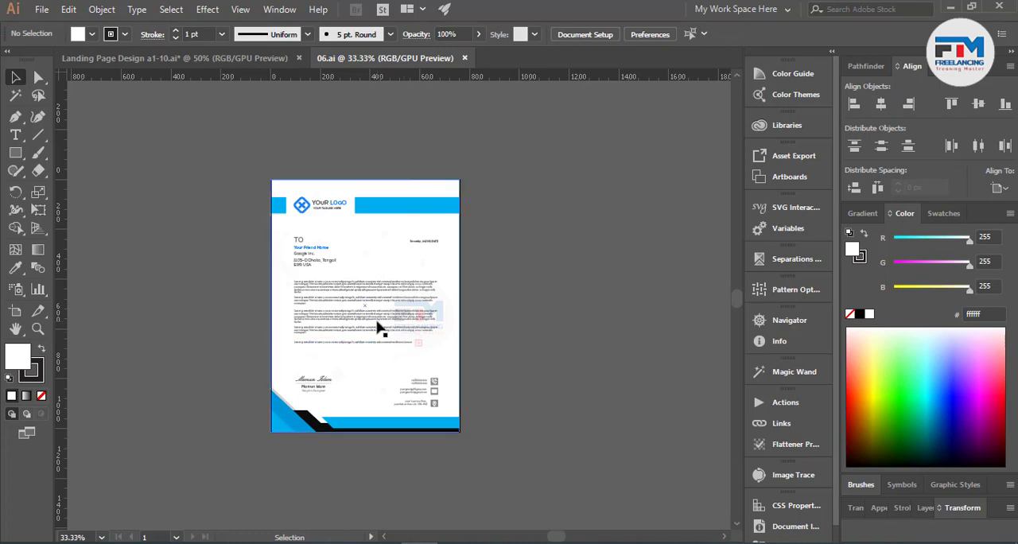
{"action": "scroll", "coordinate": [305, 231], "scroll_direction": "up", "scroll_amount": 4}
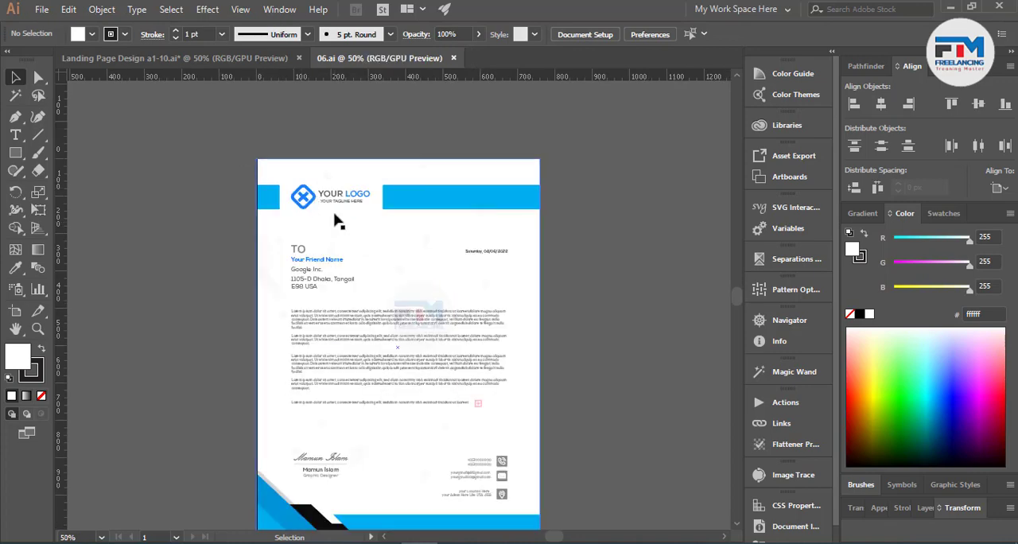
{"action": "scroll", "coordinate": [362, 310], "scroll_direction": "down", "scroll_amount": 3}
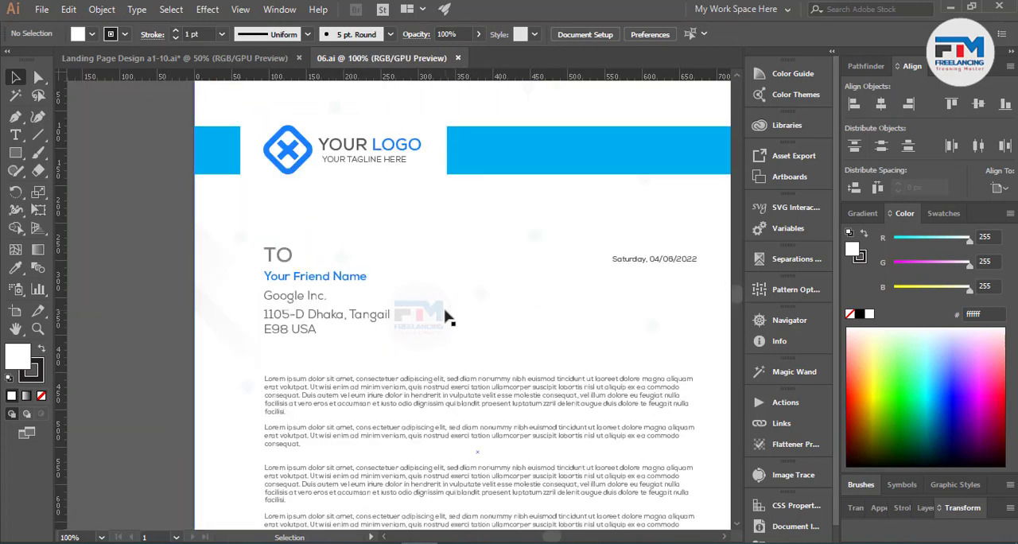
{"action": "scroll", "coordinate": [354, 318], "scroll_direction": "down", "scroll_amount": 1}
{"action": "scroll", "coordinate": [393, 295], "scroll_direction": "up", "scroll_amount": 2}
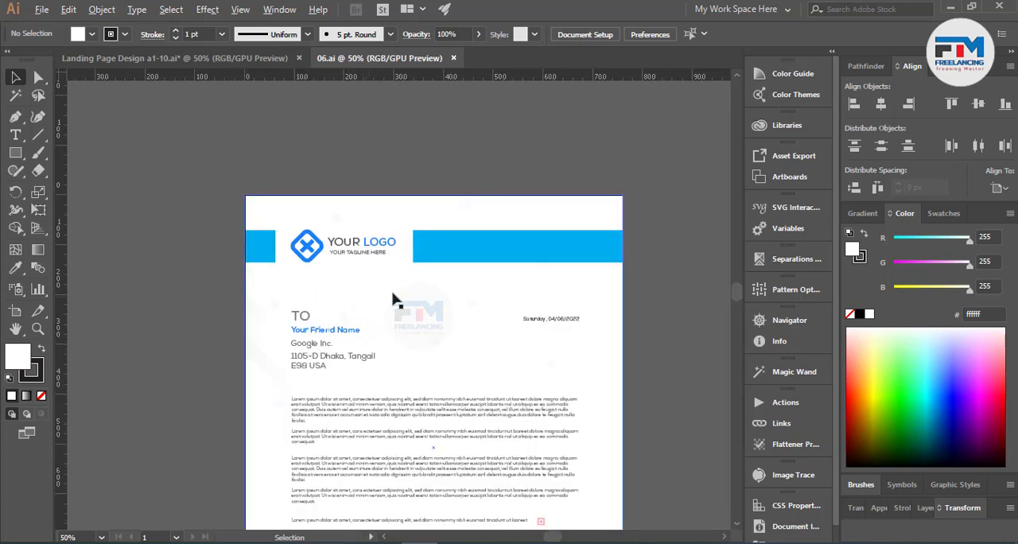
{"action": "scroll", "coordinate": [434, 296], "scroll_direction": "up", "scroll_amount": 1}
{"action": "scroll", "coordinate": [442, 295], "scroll_direction": "down", "scroll_amount": 1}
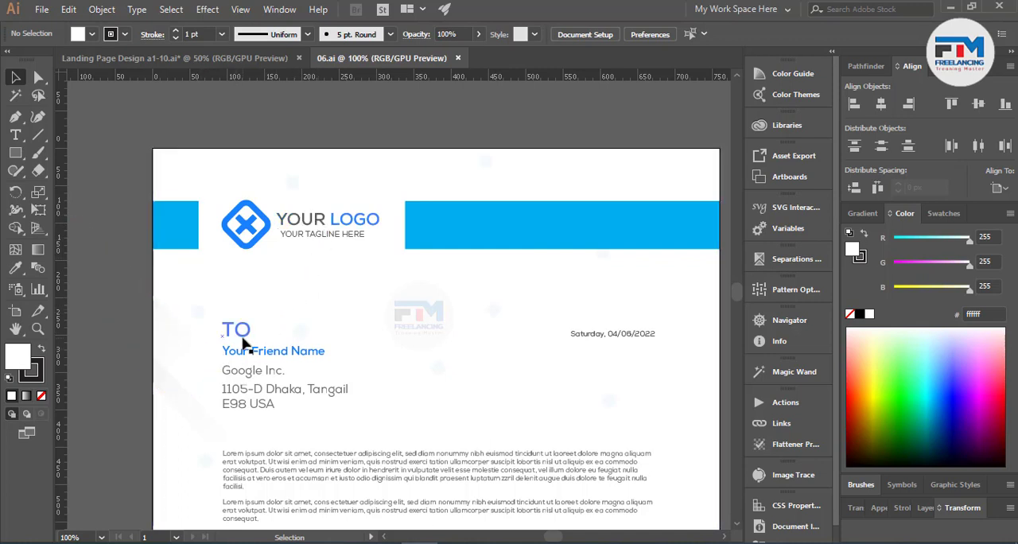
{"action": "scroll", "coordinate": [237, 338], "scroll_direction": "down", "scroll_amount": 1}
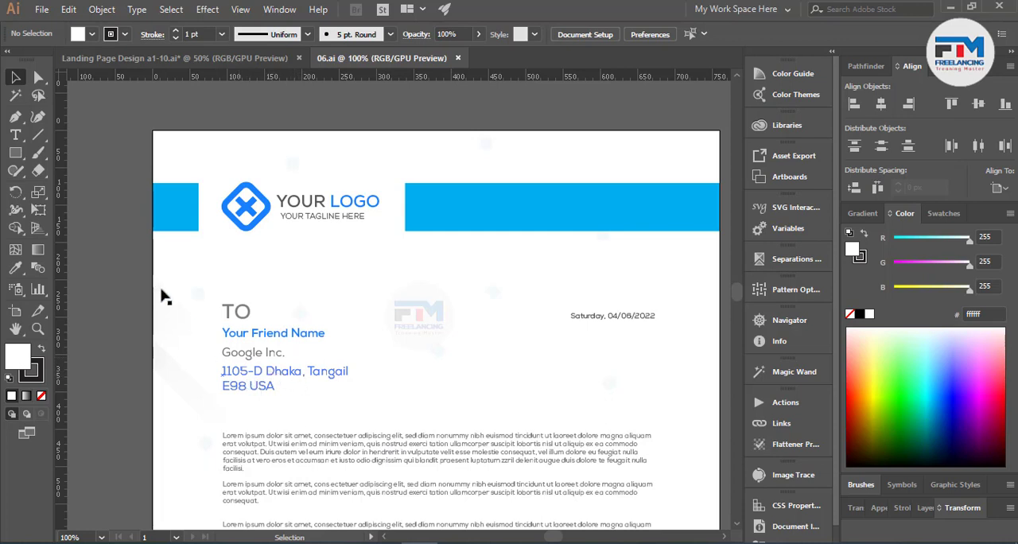
Step: Replace the place names and postcode after the house number in the recipient address with "your location here"
{"action": "left_click", "coordinate": [15, 138]}
{"action": "key", "text": "t"}
{"action": "left_click", "coordinate": [257, 371]}
{"action": "left_click_drag", "start_coordinate": [256, 372], "coordinate": [321, 385]}
{"action": "left_click", "coordinate": [274, 371]}
{"action": "left_click", "coordinate": [272, 372]}
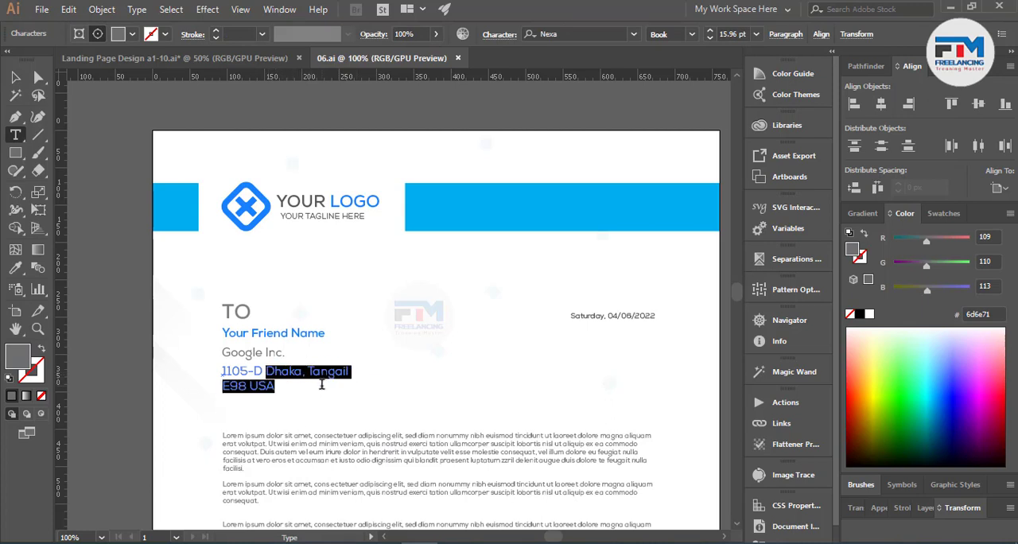
{"action": "type", "text": "your"}
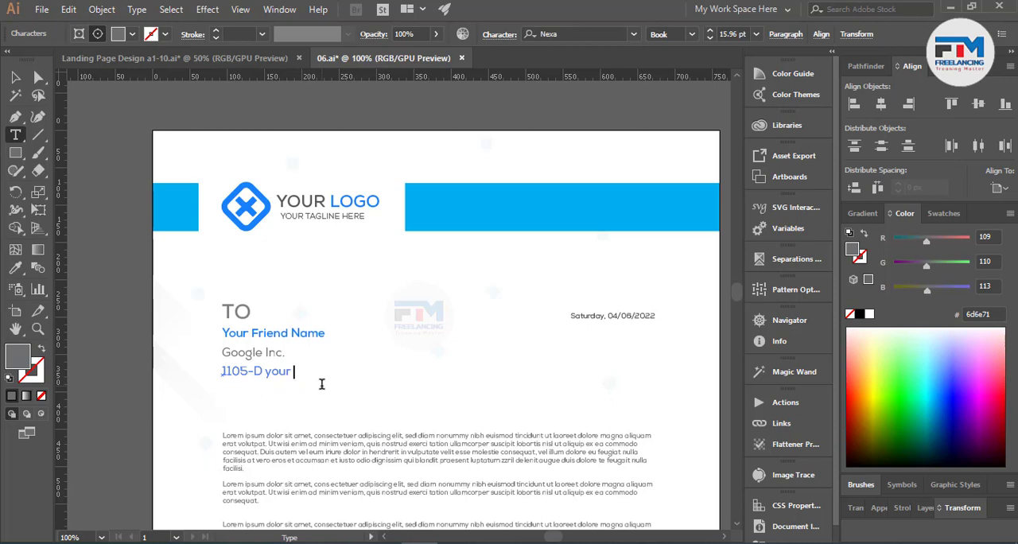
{"action": "type", "text": " location here"}
Step: Add "please inport" as the second line of the recipient address and deselect the text
{"action": "key", "text": "Return"}
{"action": "type", "text": "plea"}
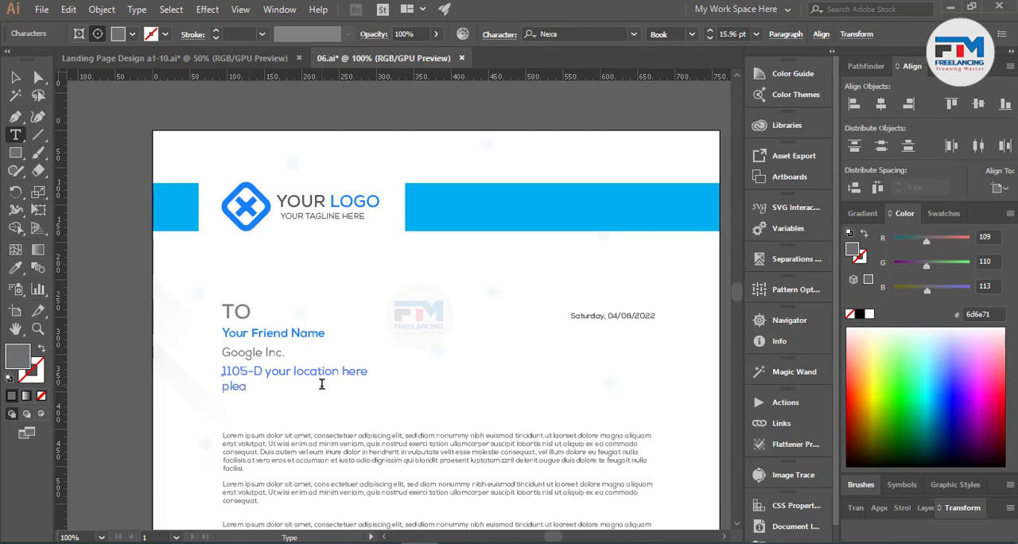
{"action": "type", "text": "se inpo"}
{"action": "type", "text": "rt"}
{"action": "key", "text": "Escape"}
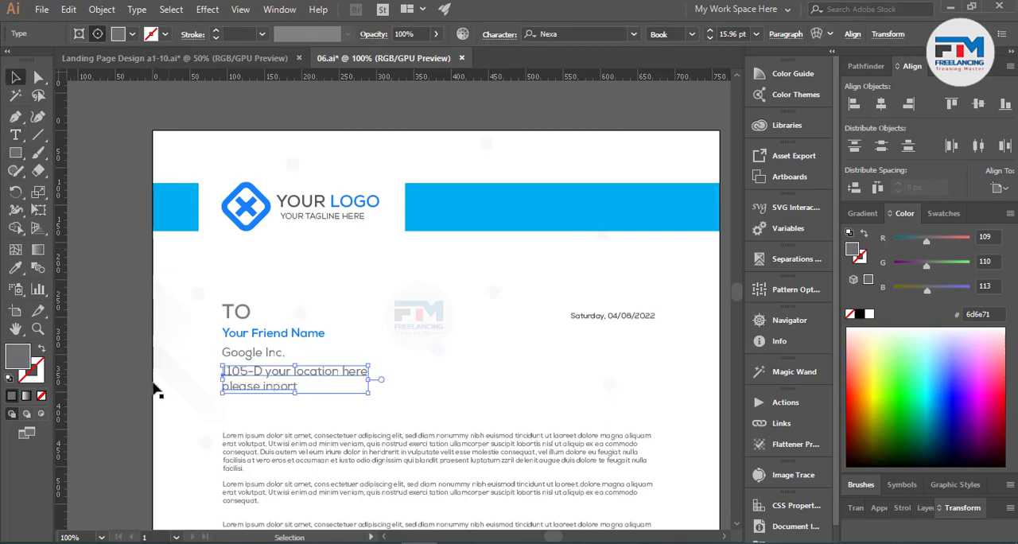
{"action": "left_click", "coordinate": [126, 379]}
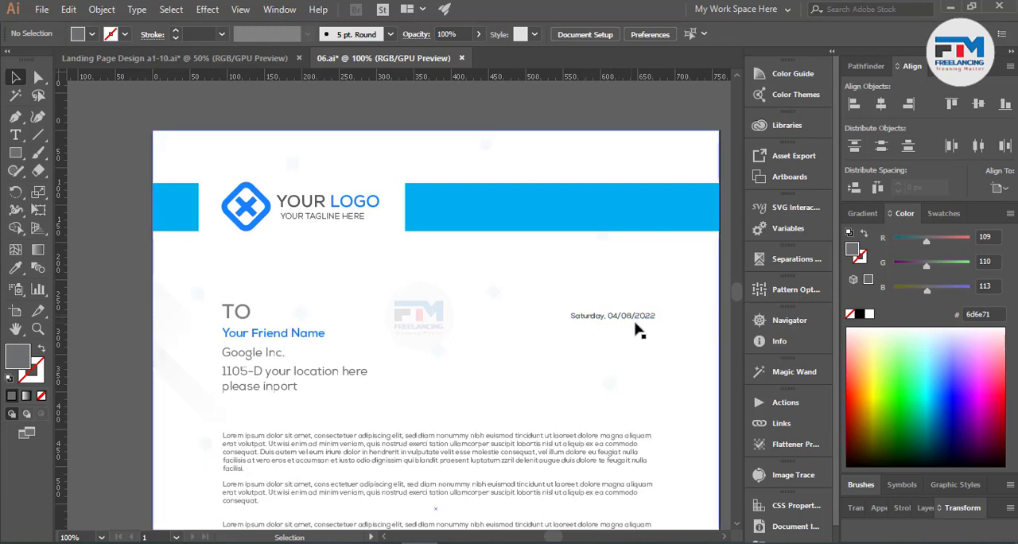
Step: Replace the script signature above the line near the letter's lower edge with "Your singituer"
{"action": "scroll", "coordinate": [496, 371], "scroll_direction": "down", "scroll_amount": 4}
{"action": "scroll", "coordinate": [368, 376], "scroll_direction": "down", "scroll_amount": 6}
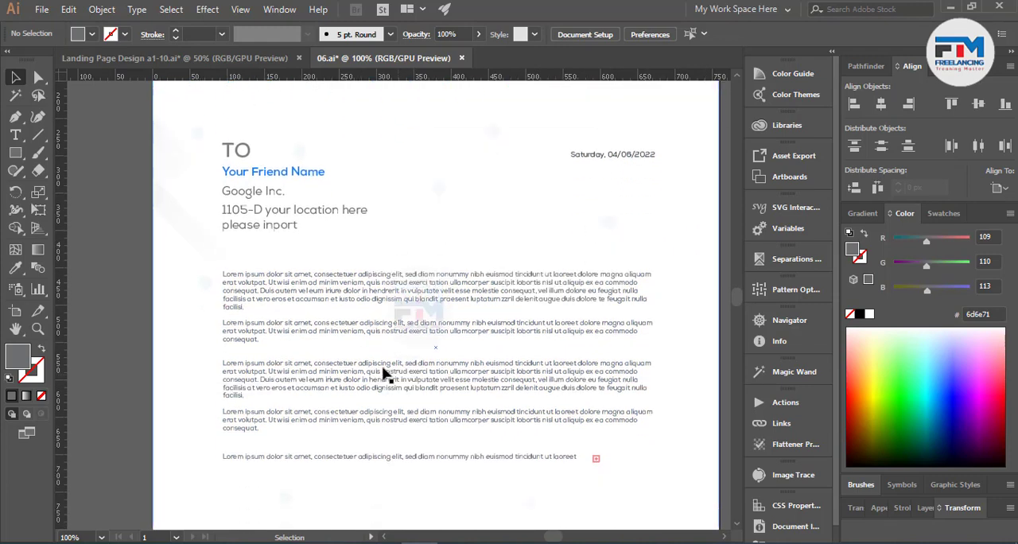
{"action": "scroll", "coordinate": [400, 337], "scroll_direction": "down", "scroll_amount": 1}
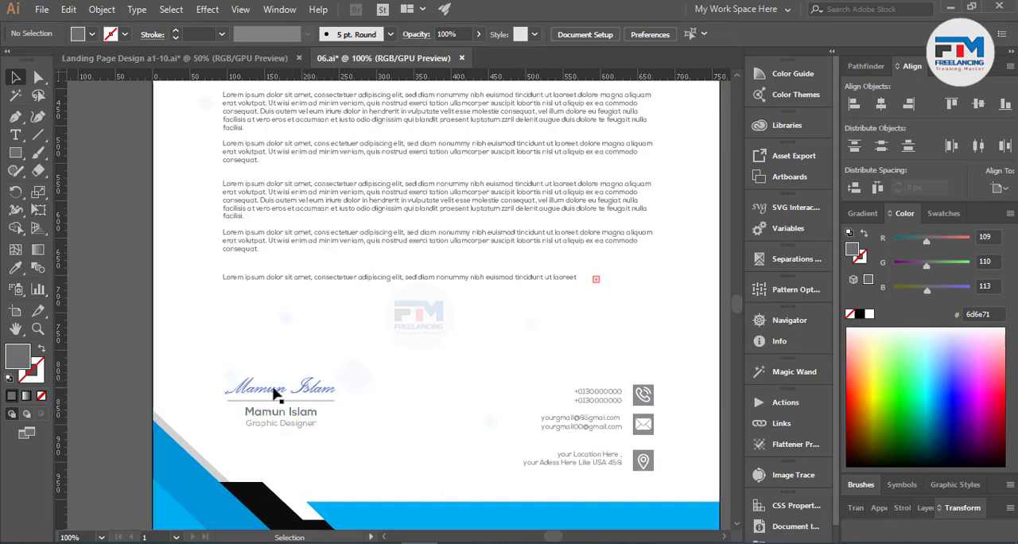
{"action": "double_click", "coordinate": [273, 393]}
{"action": "double_click", "coordinate": [127, 350]}
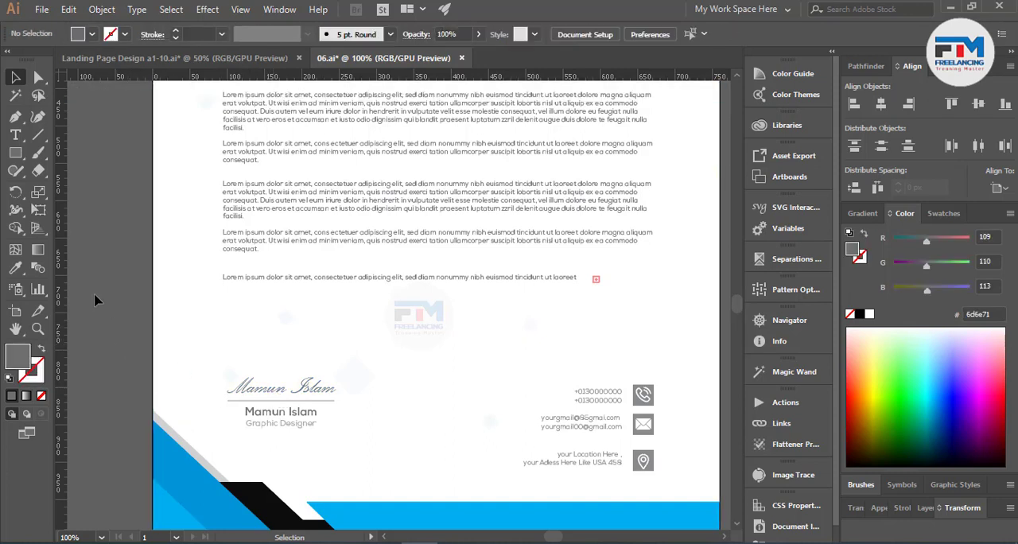
{"action": "left_click", "coordinate": [19, 136]}
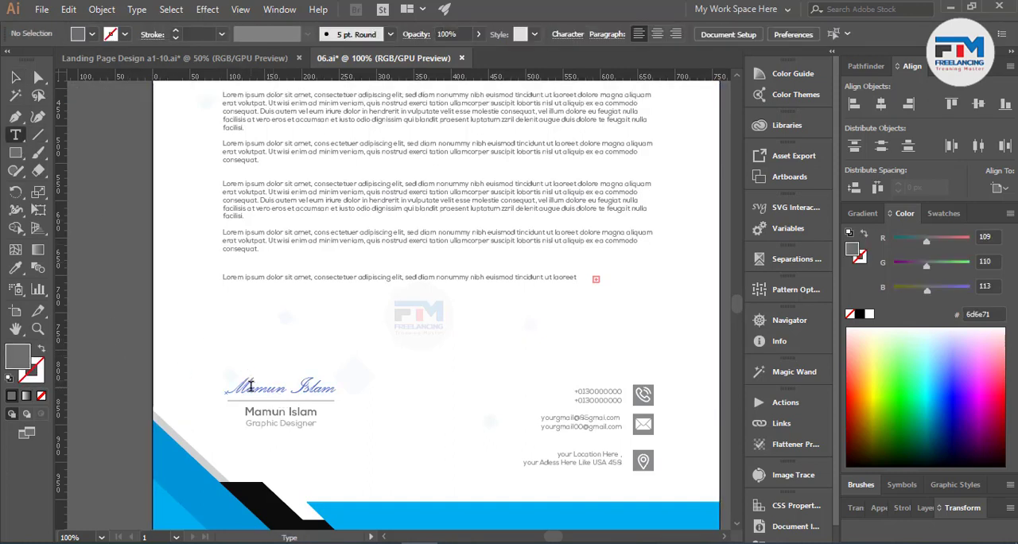
{"action": "left_click_drag", "start_coordinate": [230, 388], "coordinate": [356, 396]}
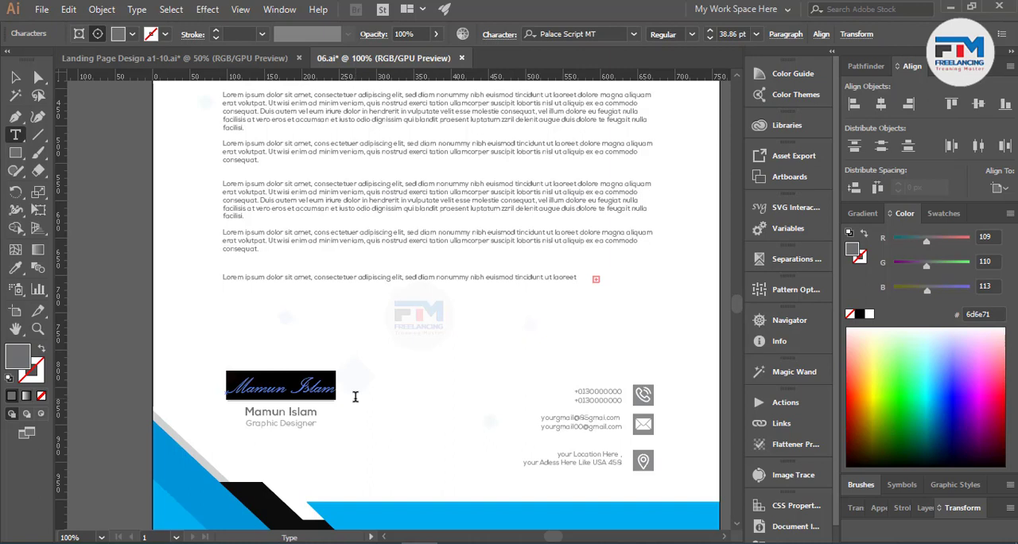
{"action": "type", "text": "Your singituer"}
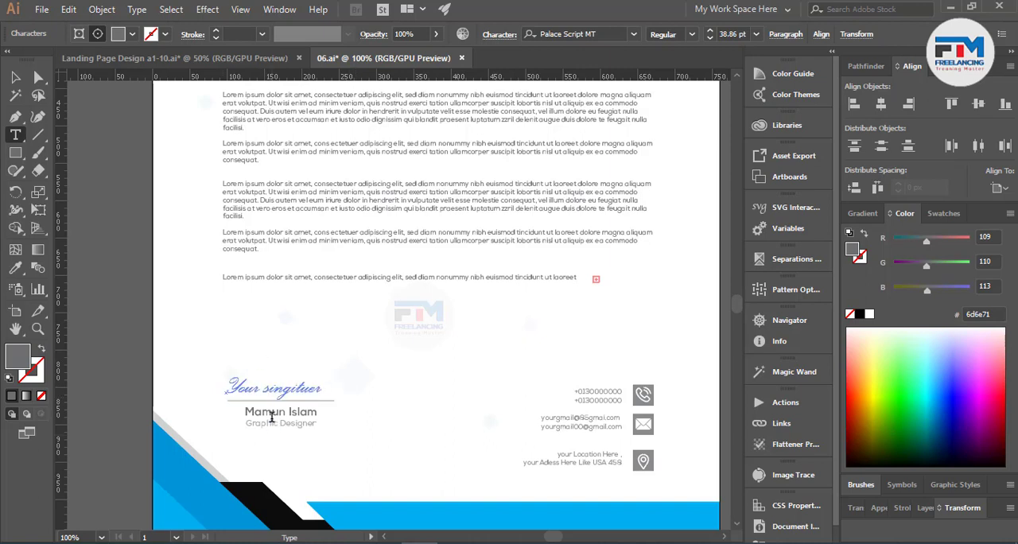
Step: Replace the bold printed name below the signature line with the placeholder "your name"
{"action": "left_click", "coordinate": [260, 417]}
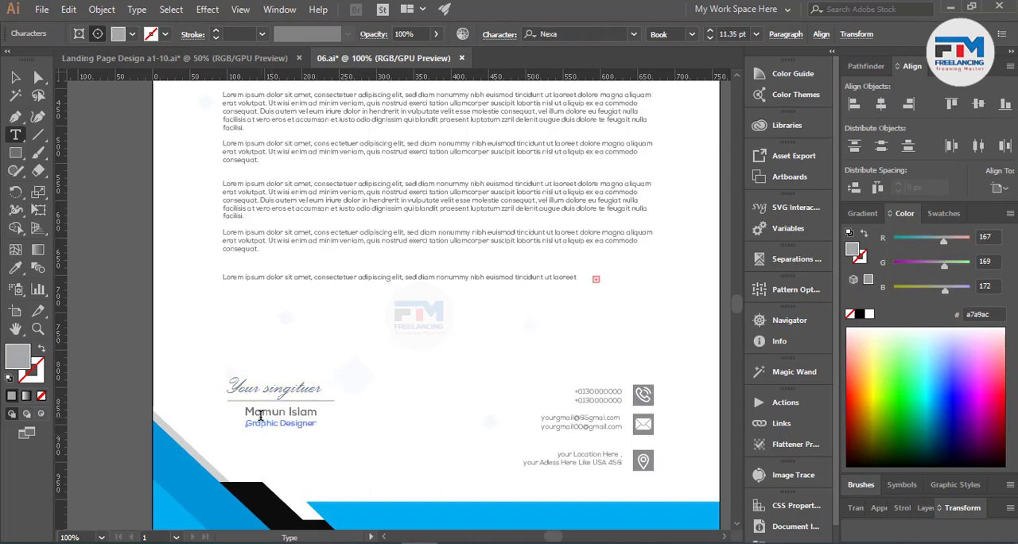
{"action": "left_click_drag", "start_coordinate": [244, 413], "coordinate": [324, 415]}
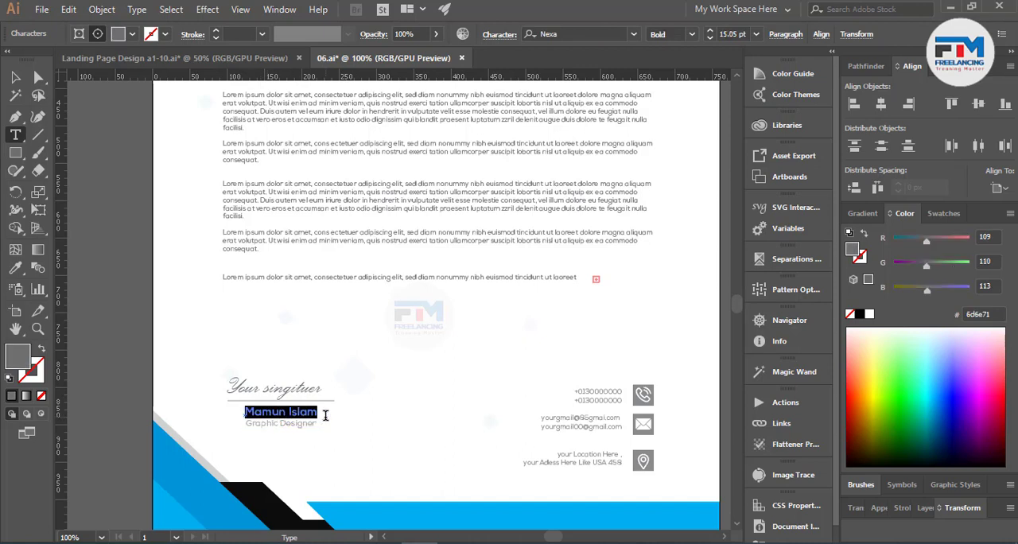
{"action": "type", "text": "your"}
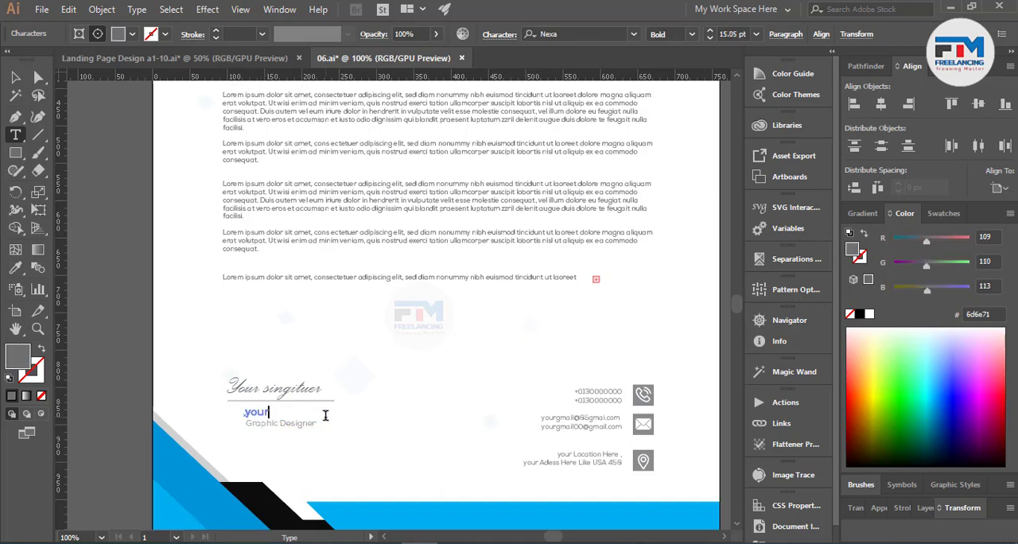
{"action": "type", "text": " name"}
Step: Replace the job title under the name placeholder with "your tagline" and deselect the text
{"action": "triple_click", "coordinate": [303, 422]}
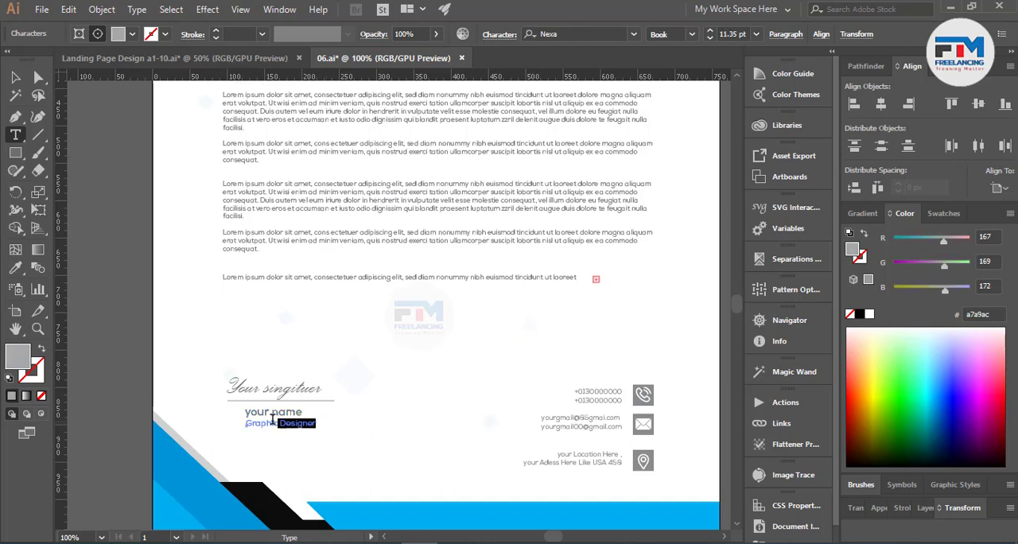
{"action": "left_click_drag", "start_coordinate": [272, 419], "coordinate": [243, 422]}
{"action": "type", "text": "your tagline"}
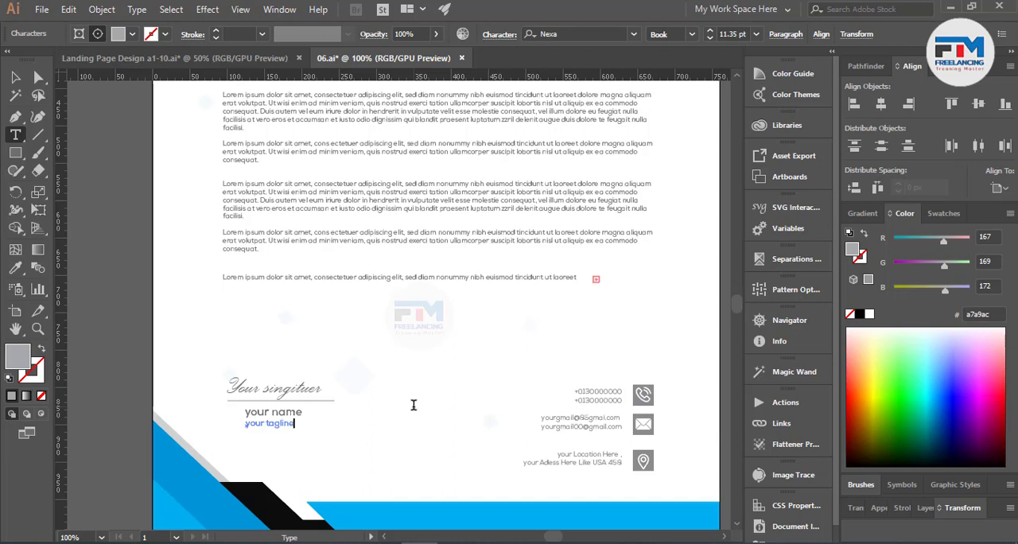
{"action": "left_click", "coordinate": [16, 83]}
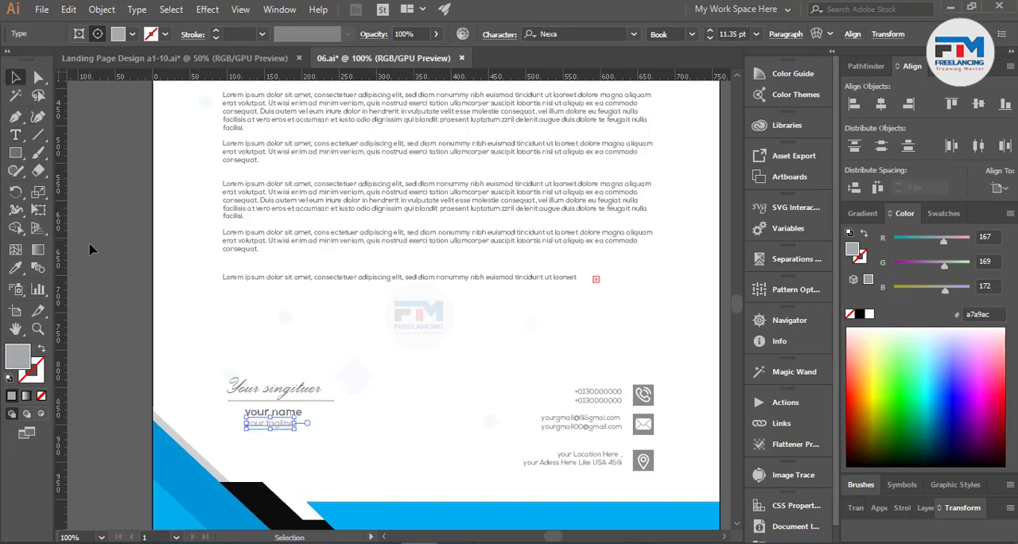
{"action": "left_click", "coordinate": [91, 247]}
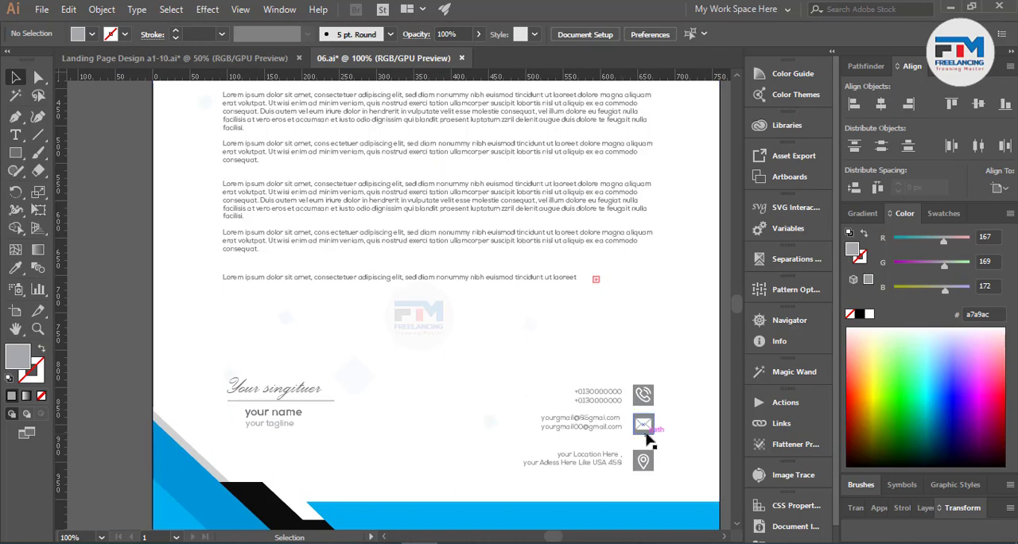
Step: Replace the two digits after the @ in the upper e-mail line with 00
{"action": "scroll", "coordinate": [651, 444], "scroll_direction": "up", "scroll_amount": 2}
{"action": "scroll", "coordinate": [545, 477], "scroll_direction": "up", "scroll_amount": 2}
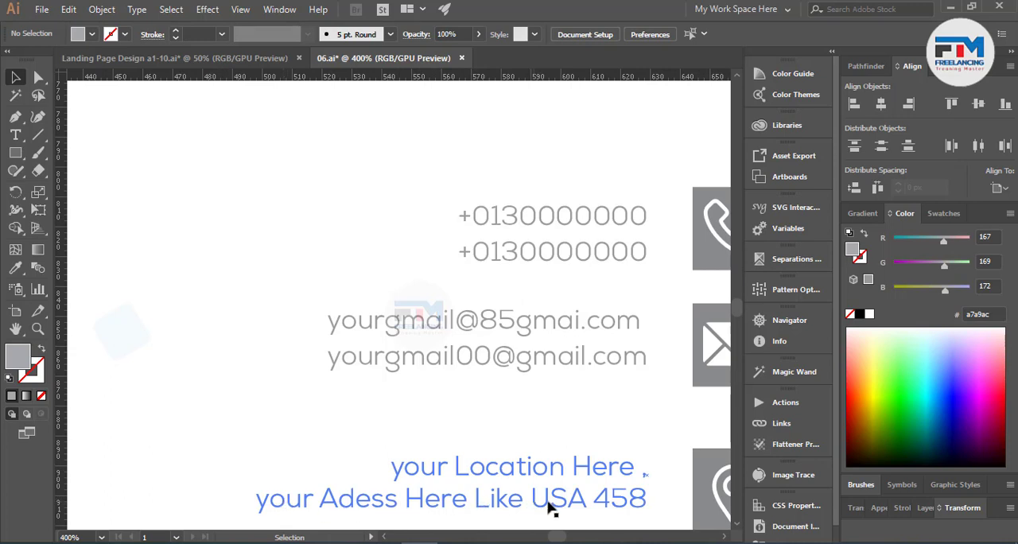
{"action": "scroll", "coordinate": [485, 428], "scroll_direction": "up", "scroll_amount": 1}
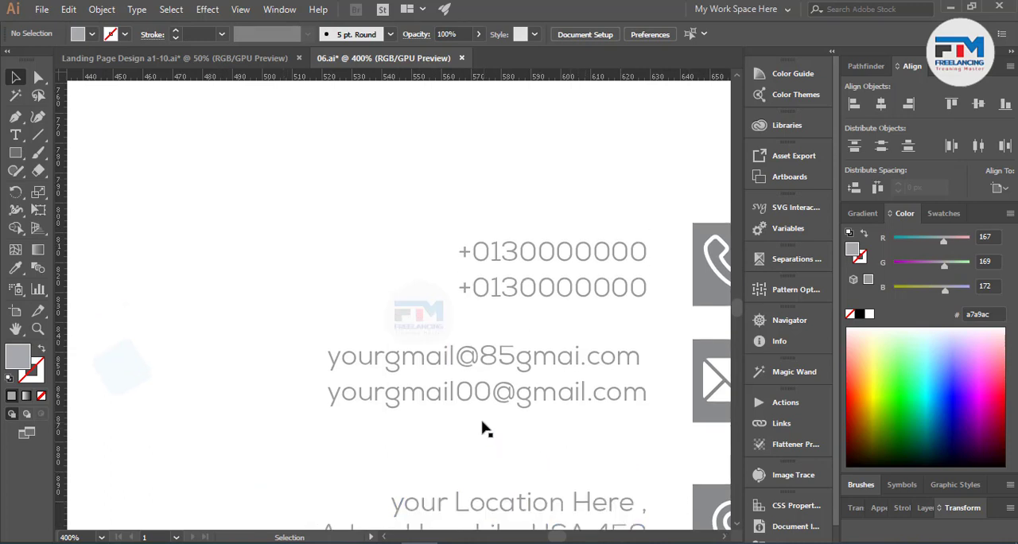
{"action": "scroll", "coordinate": [478, 422], "scroll_direction": "up", "scroll_amount": 1}
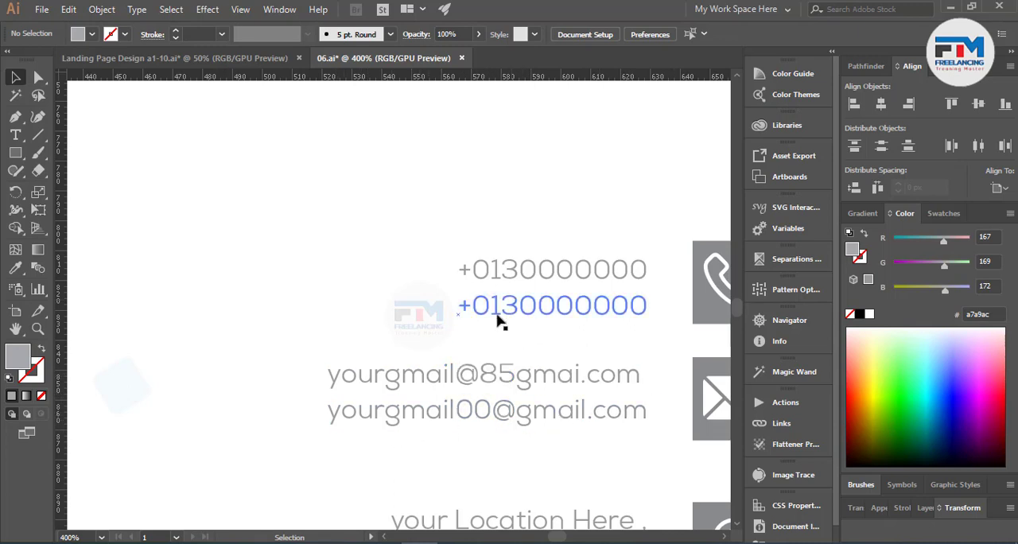
{"action": "left_click", "coordinate": [21, 138]}
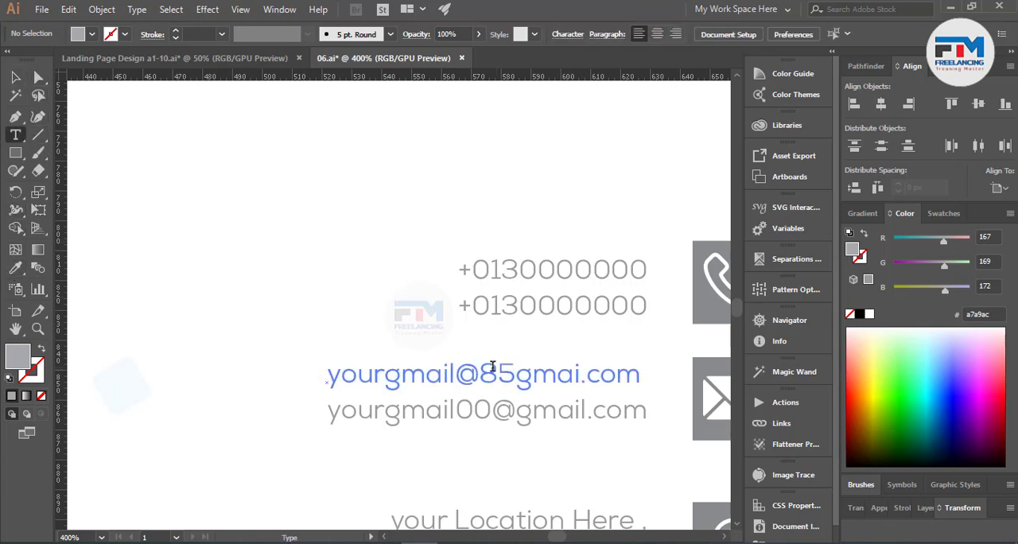
{"action": "left_click_drag", "start_coordinate": [487, 369], "coordinate": [510, 370]}
{"action": "type", "text": "00"}
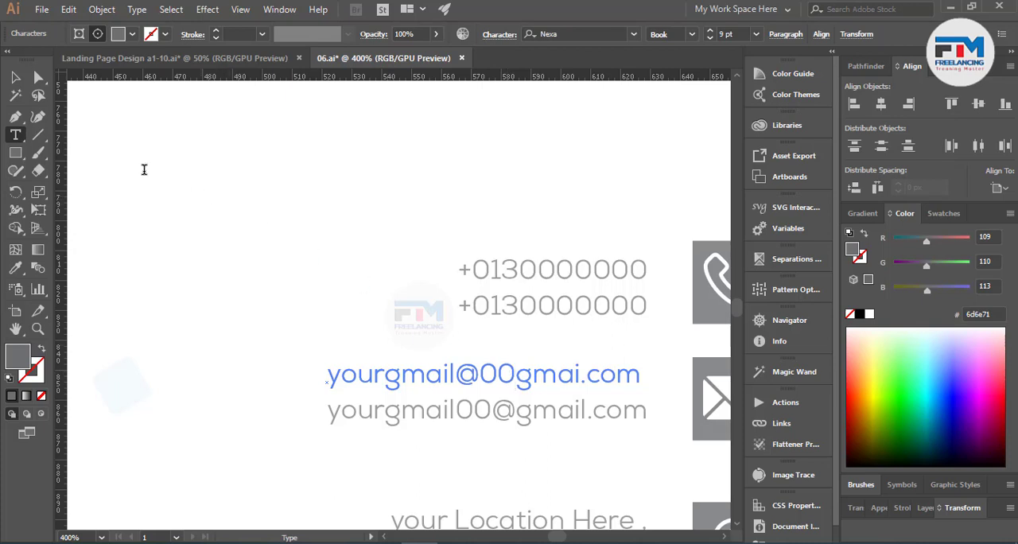
{"action": "left_click", "coordinate": [15, 77]}
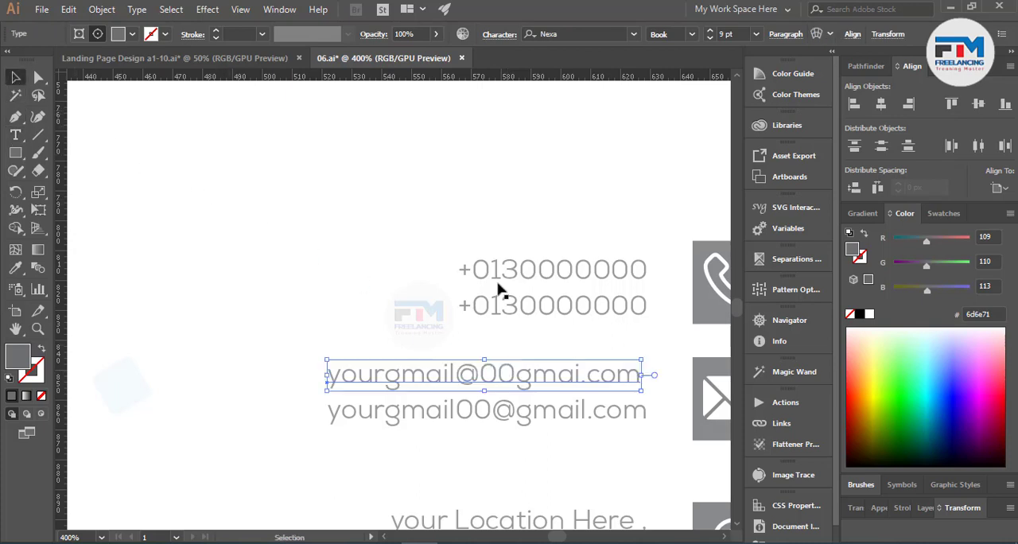
Step: Replace the second and third digits of both phone numbers with zeros so they read as placeholders
{"action": "left_click", "coordinate": [16, 135]}
{"action": "left_click_drag", "start_coordinate": [490, 268], "coordinate": [515, 264]}
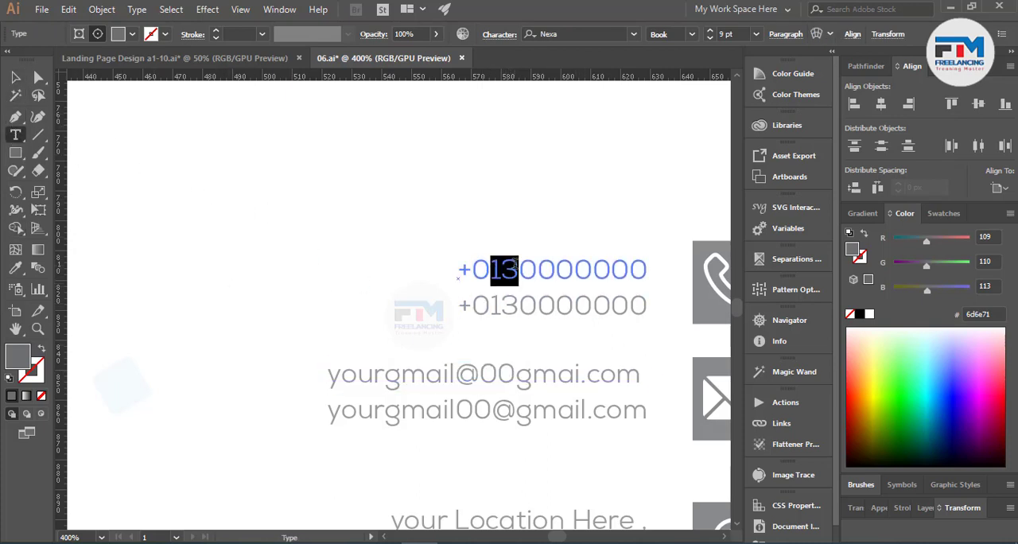
{"action": "type", "text": "000"}
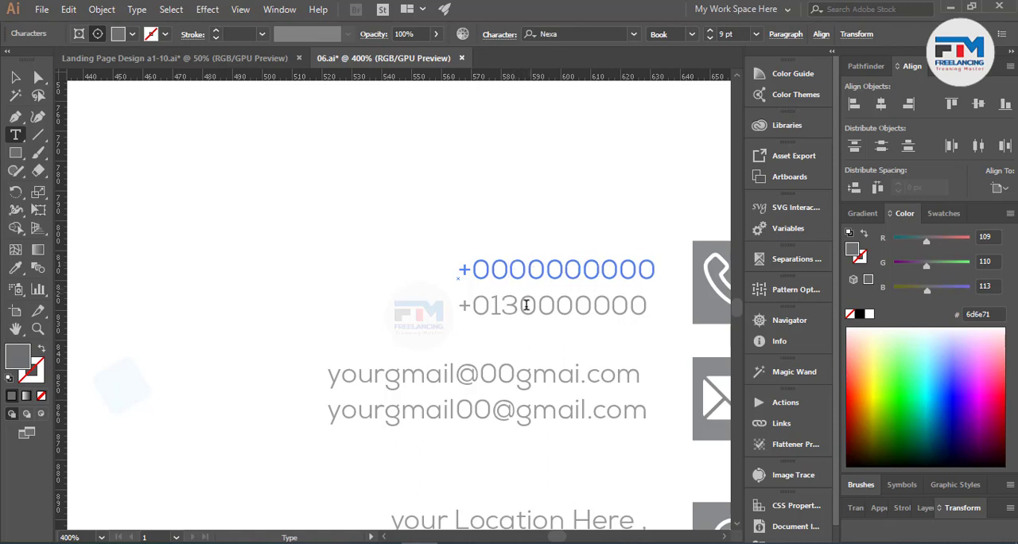
{"action": "left_click_drag", "start_coordinate": [489, 307], "coordinate": [518, 307]}
{"action": "type", "text": "000"}
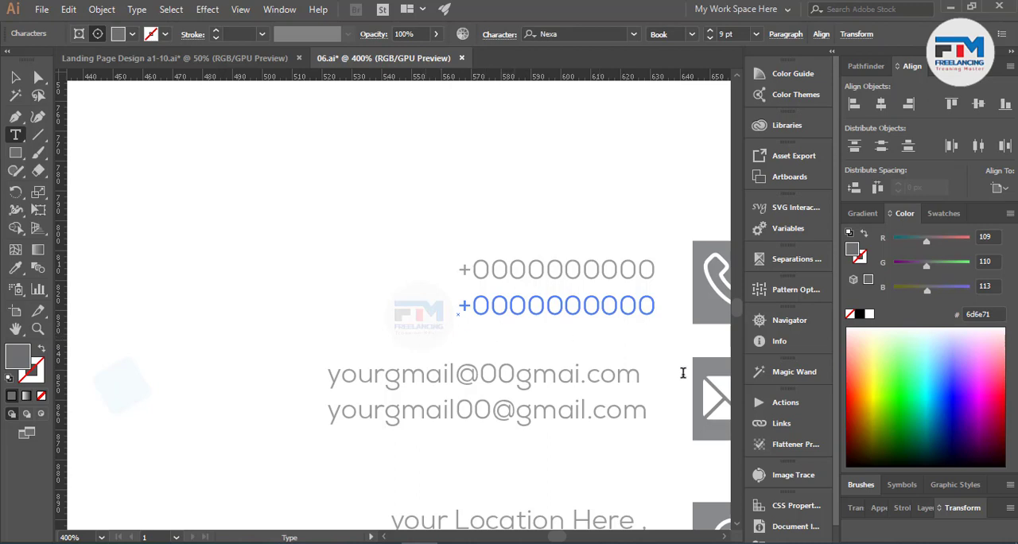
{"action": "left_click", "coordinate": [15, 77]}
Step: Move the @ sign in the upper e-mail line to directly after the 00
{"action": "scroll", "coordinate": [632, 325], "scroll_direction": "down", "scroll_amount": 3}
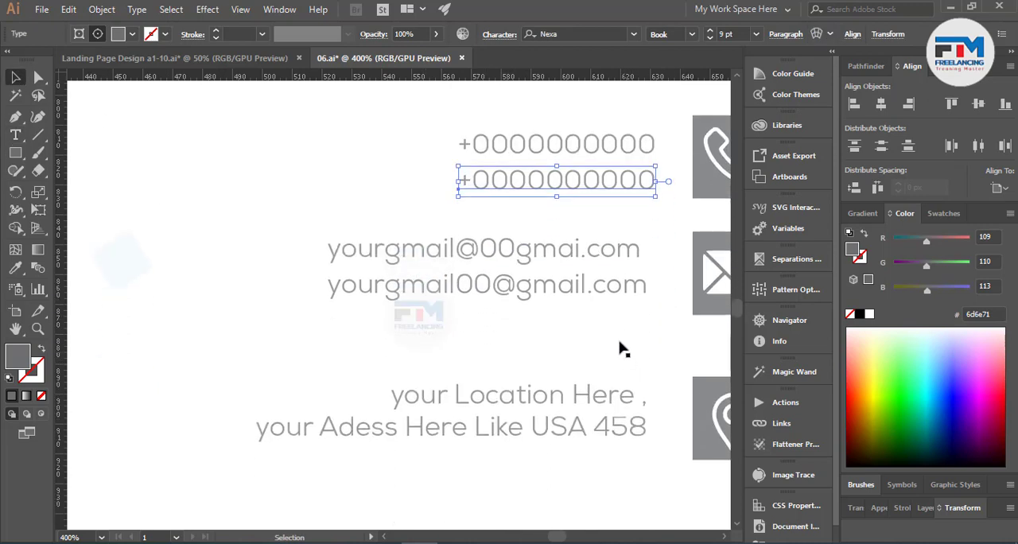
{"action": "left_click", "coordinate": [587, 291]}
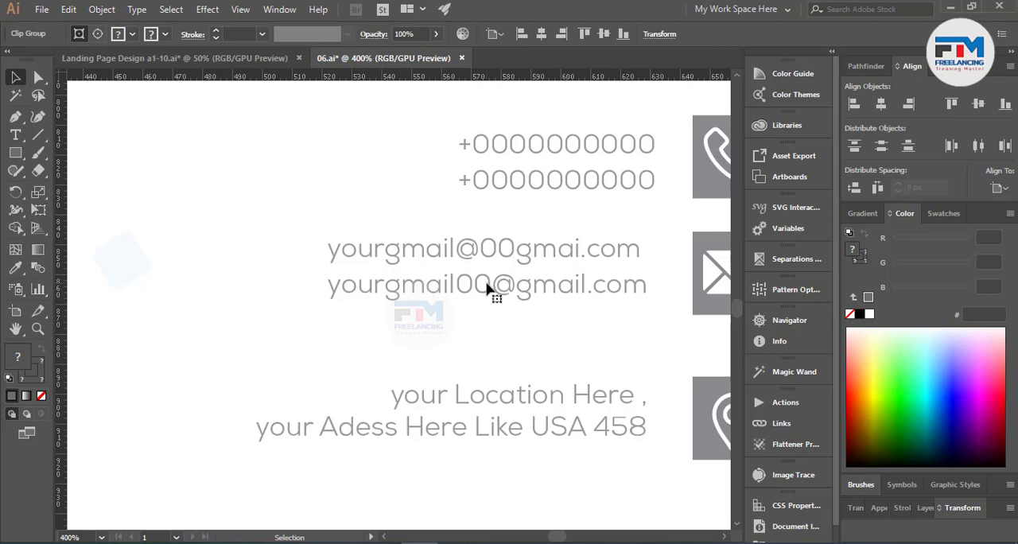
{"action": "left_click", "coordinate": [14, 137]}
{"action": "left_click", "coordinate": [458, 242]}
{"action": "left_click_drag", "start_coordinate": [458, 245], "coordinate": [477, 247]}
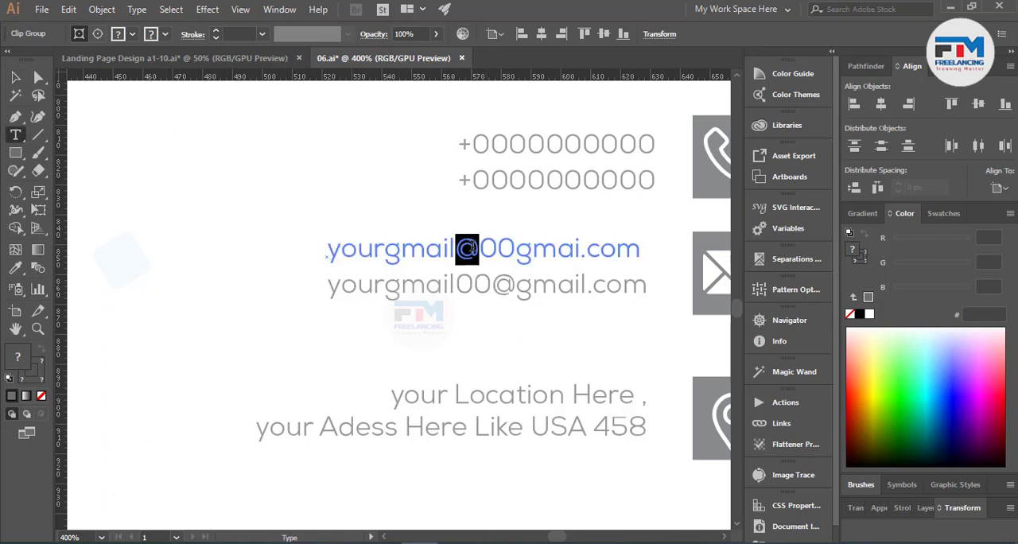
{"action": "key", "text": "BackSpace"}
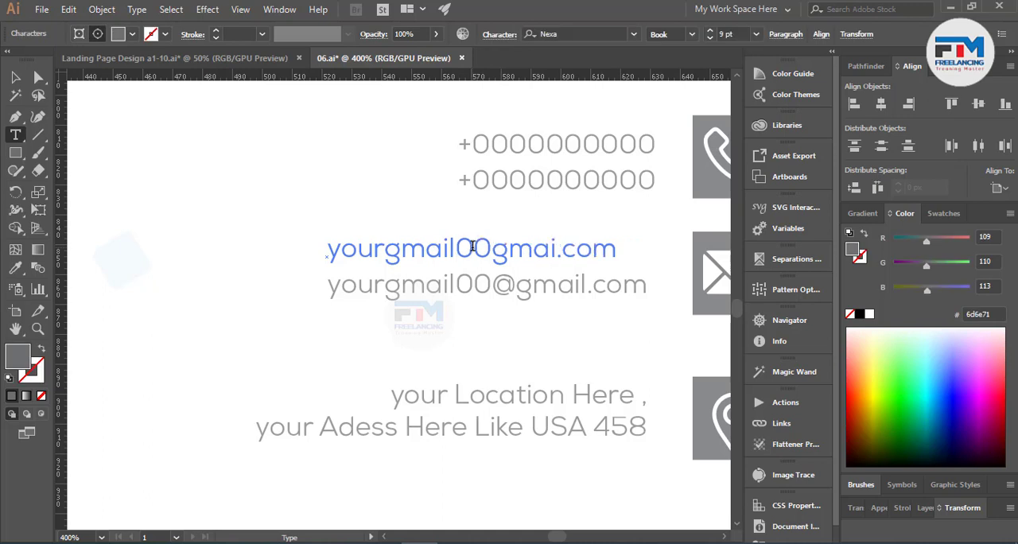
{"action": "type", "text": "@"}
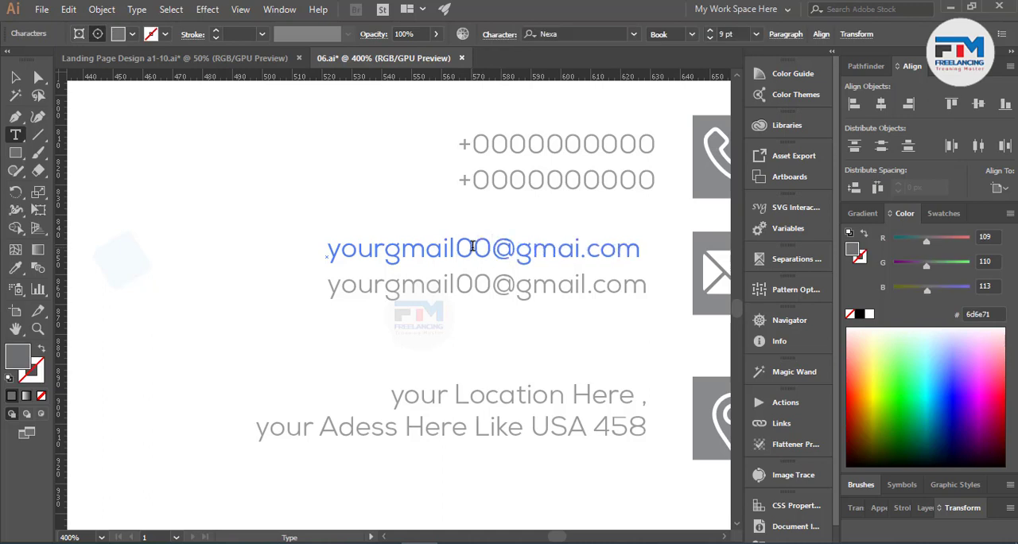
{"action": "key", "text": "Escape"}
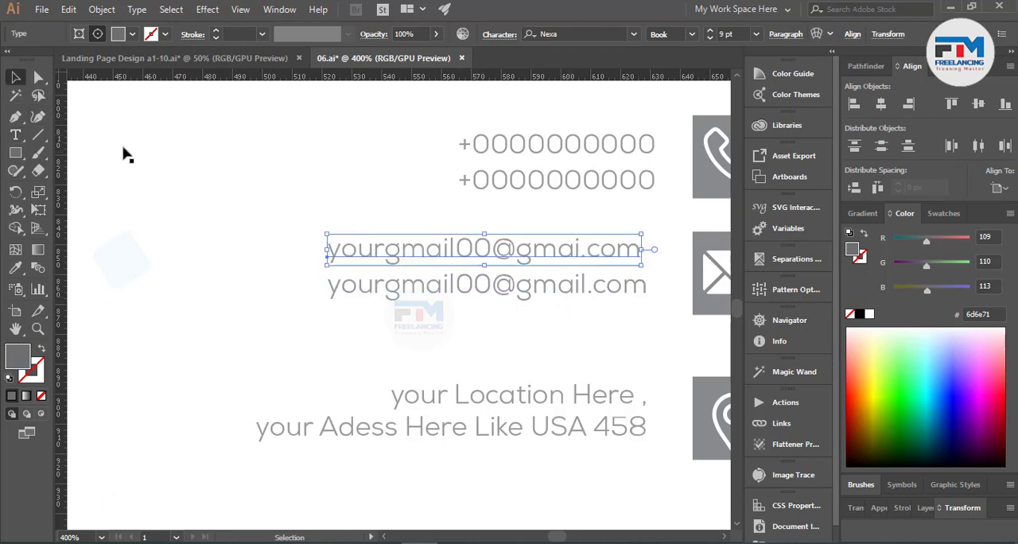
Step: Align the phone, e-mail and location text lines beside the icons to a common right edge and deselect them
{"action": "left_click", "coordinate": [38, 78]}
{"action": "left_click", "coordinate": [511, 143]}
{"action": "left_click", "coordinate": [533, 183], "text": "shift"}
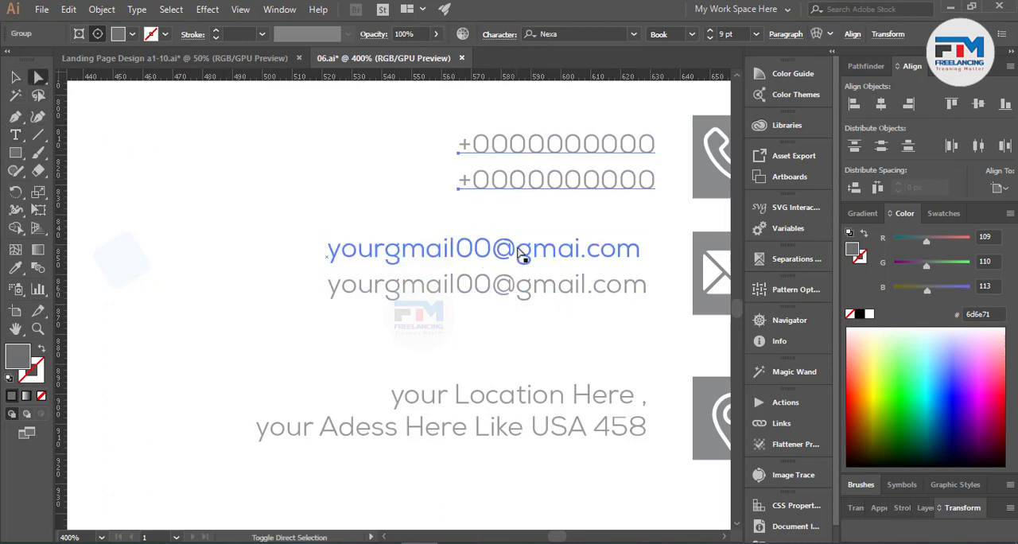
{"action": "left_click", "coordinate": [521, 257], "text": "shift"}
{"action": "left_click", "coordinate": [546, 296], "text": "shift"}
{"action": "left_click", "coordinate": [552, 400], "text": "shift"}
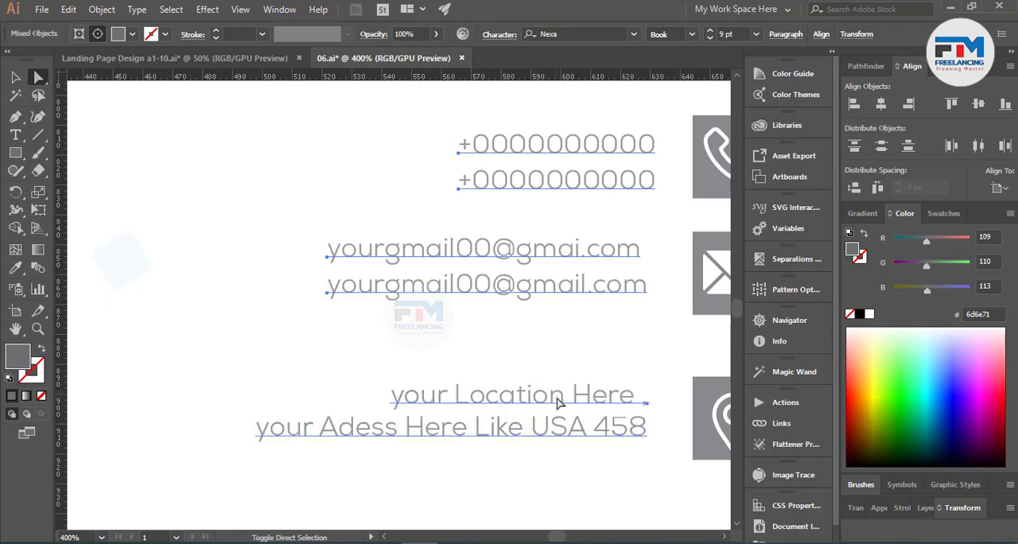
{"action": "left_click", "coordinate": [911, 104]}
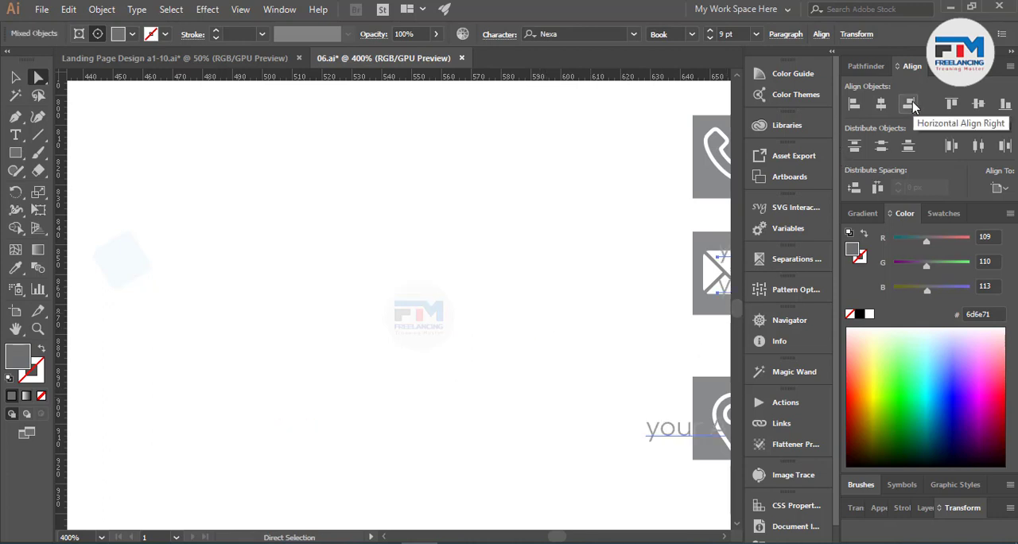
{"action": "key", "text": "ctrl+z"}
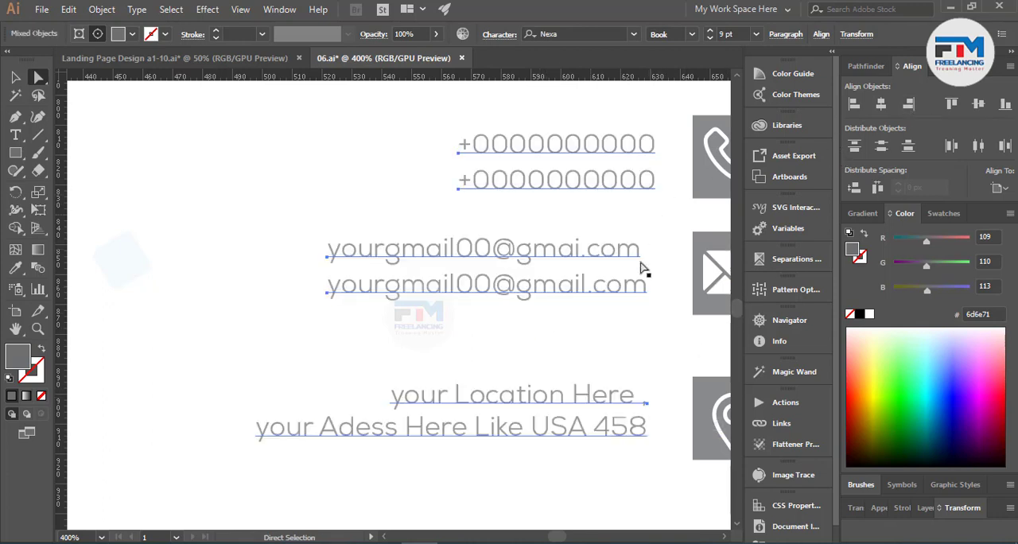
{"action": "left_click", "coordinate": [15, 77]}
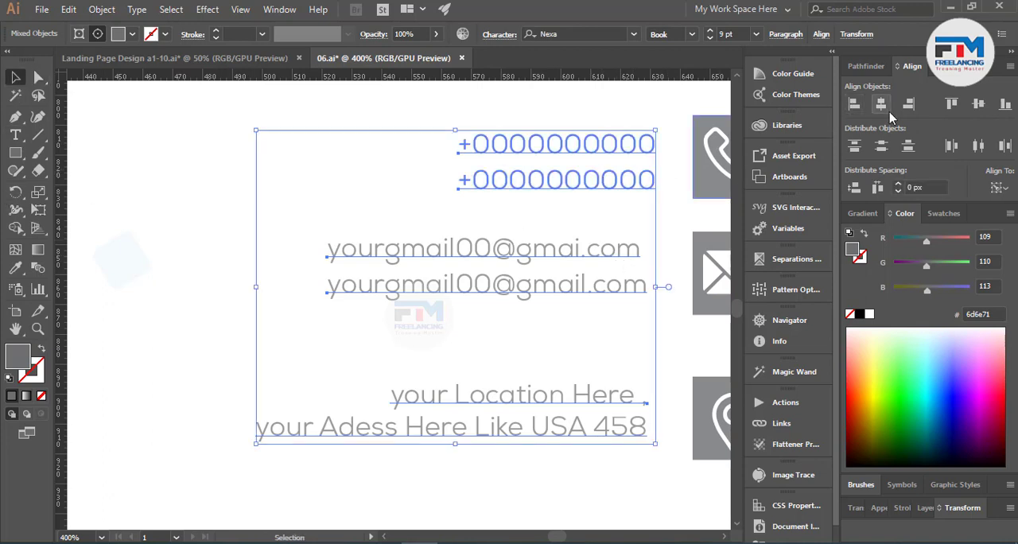
{"action": "left_click", "coordinate": [909, 104]}
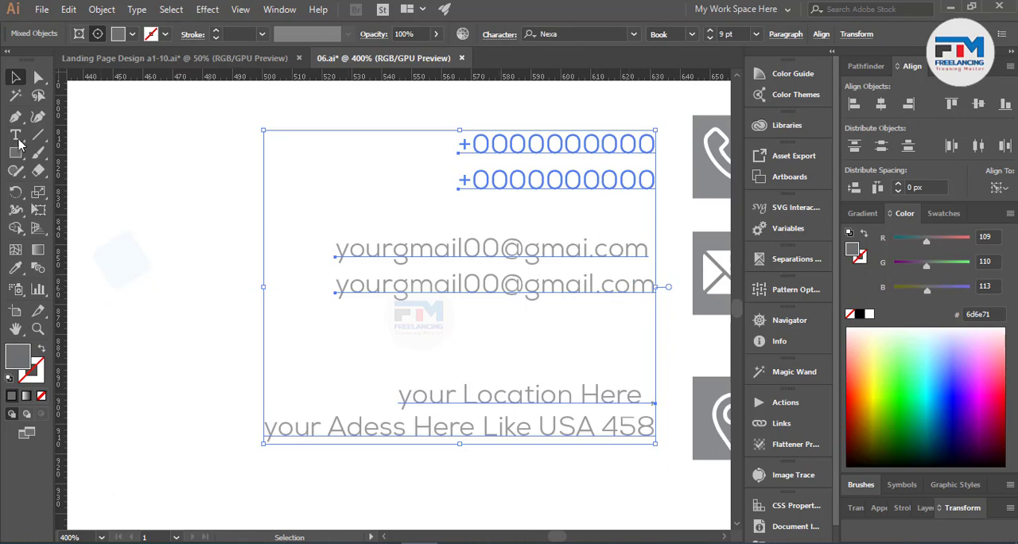
{"action": "left_click", "coordinate": [39, 77]}
{"action": "left_click", "coordinate": [581, 335]}
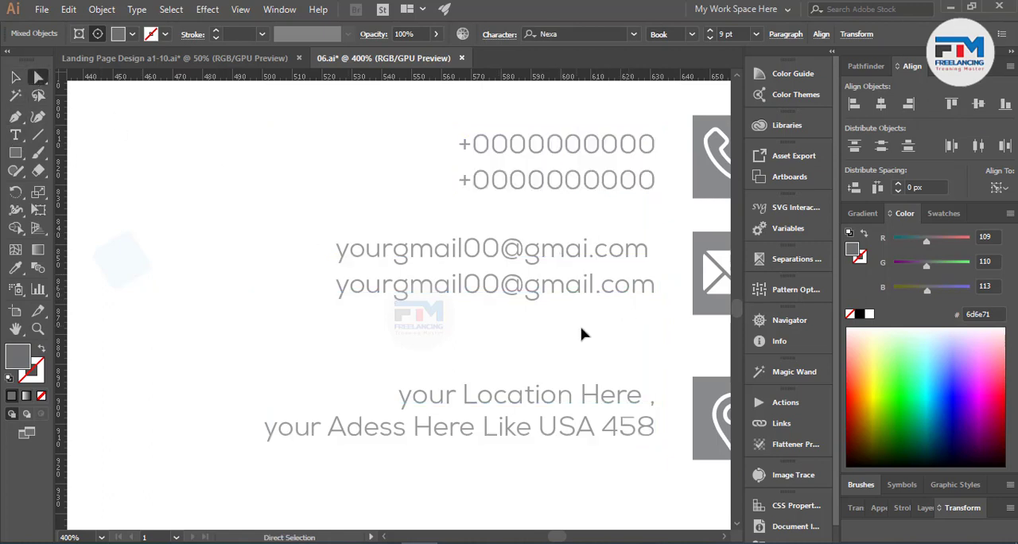
Step: Shift the upper e-mail line slightly right so its end lines up with the e-mail line below
{"action": "left_click", "coordinate": [568, 251]}
{"action": "left_click_drag", "start_coordinate": [572, 250], "coordinate": [577, 250]}
{"action": "scroll", "coordinate": [573, 295], "scroll_direction": "down", "scroll_amount": 1}
{"action": "scroll", "coordinate": [574, 326], "scroll_direction": "down", "scroll_amount": 2}
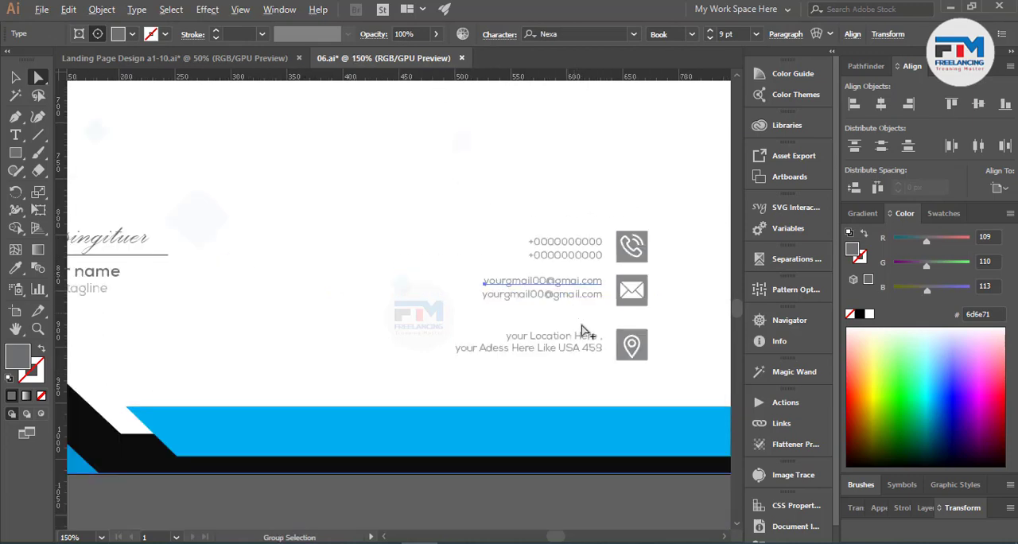
Step: Check the right edge of the address lines up close and review the whole letterhead with nothing selected
{"action": "scroll", "coordinate": [596, 357], "scroll_direction": "up", "scroll_amount": 5}
{"action": "left_click", "coordinate": [631, 285]}
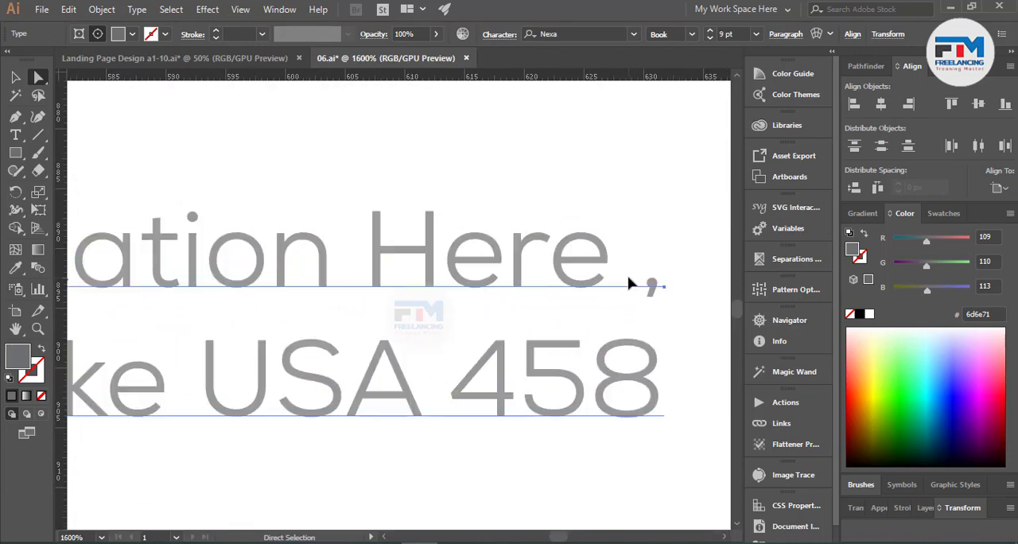
{"action": "scroll", "coordinate": [557, 325], "scroll_direction": "down", "scroll_amount": 10}
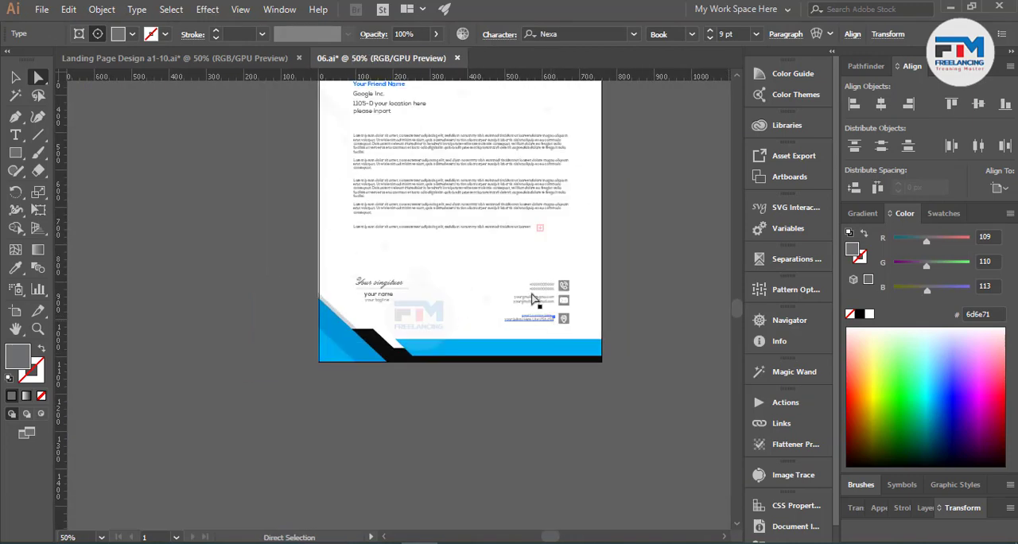
{"action": "scroll", "coordinate": [361, 195], "scroll_direction": "up", "scroll_amount": 1}
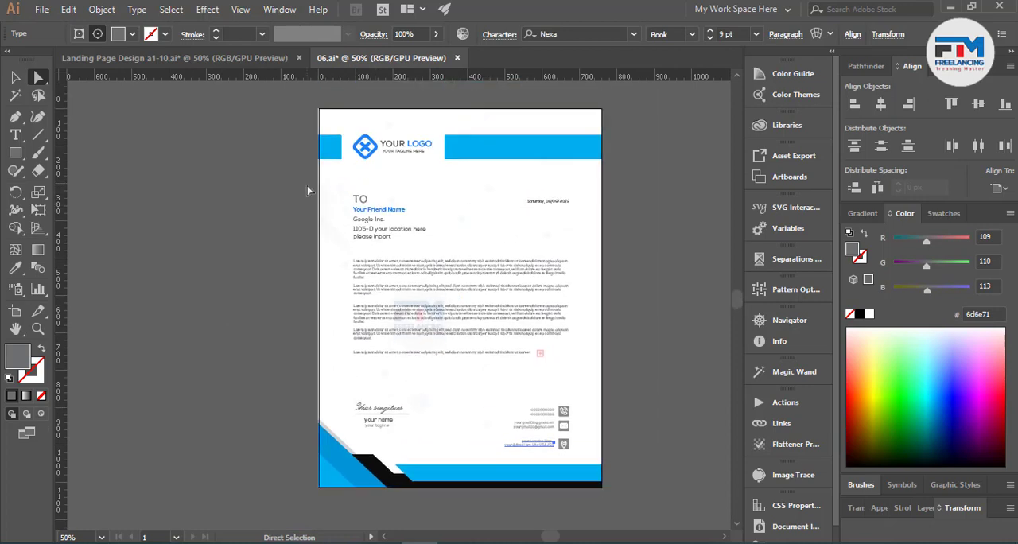
{"action": "left_click", "coordinate": [16, 77]}
{"action": "left_click", "coordinate": [186, 278]}
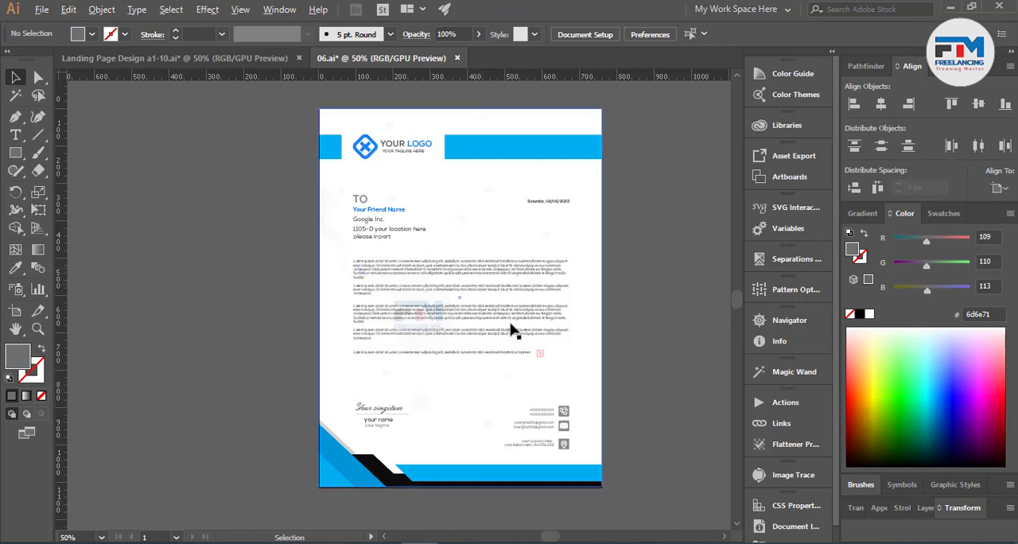
Step: Move the whole clipped letterhead design off the artboard into the empty space to its left
{"action": "scroll", "coordinate": [513, 330], "scroll_direction": "down", "scroll_amount": 4}
{"action": "scroll", "coordinate": [515, 329], "scroll_direction": "up", "scroll_amount": 2}
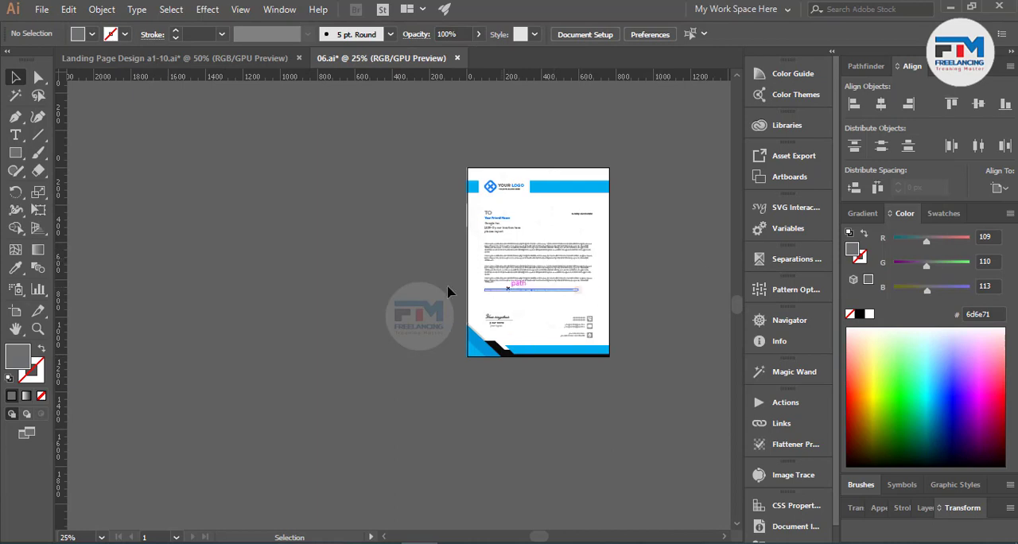
{"action": "scroll", "coordinate": [533, 288], "scroll_direction": "up", "scroll_amount": 1}
{"action": "left_click", "coordinate": [545, 298]}
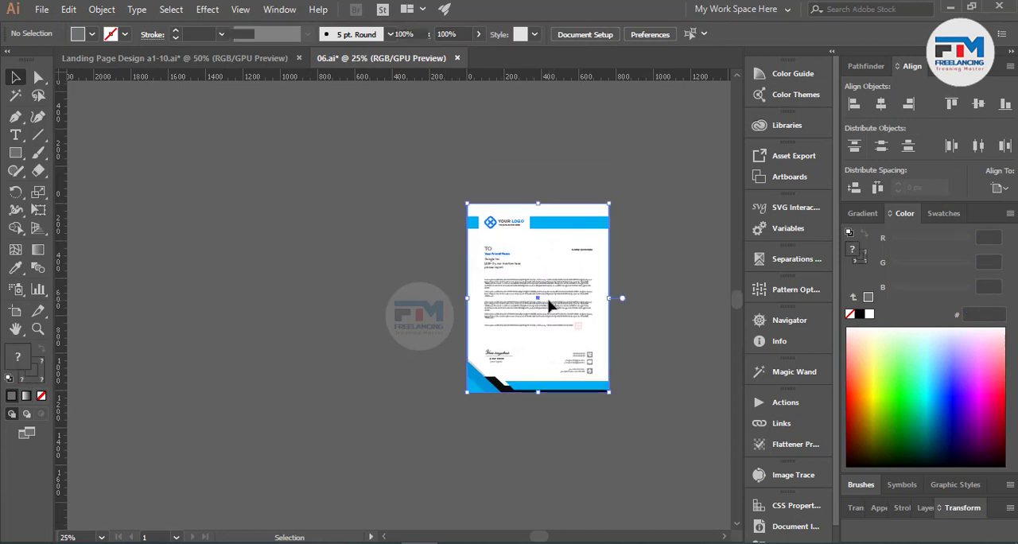
{"action": "left_click_drag", "start_coordinate": [574, 307], "coordinate": [328, 322]}
Step: Release the clipping mask on the moved letterhead and deselect the artwork
{"action": "right_click", "coordinate": [276, 310]}
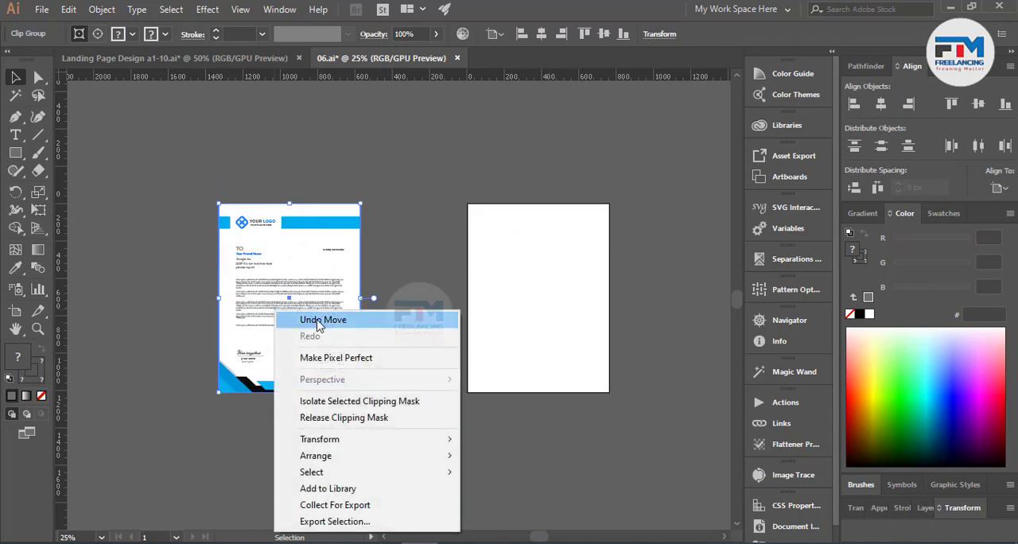
{"action": "left_click", "coordinate": [337, 419]}
{"action": "left_click", "coordinate": [392, 239]}
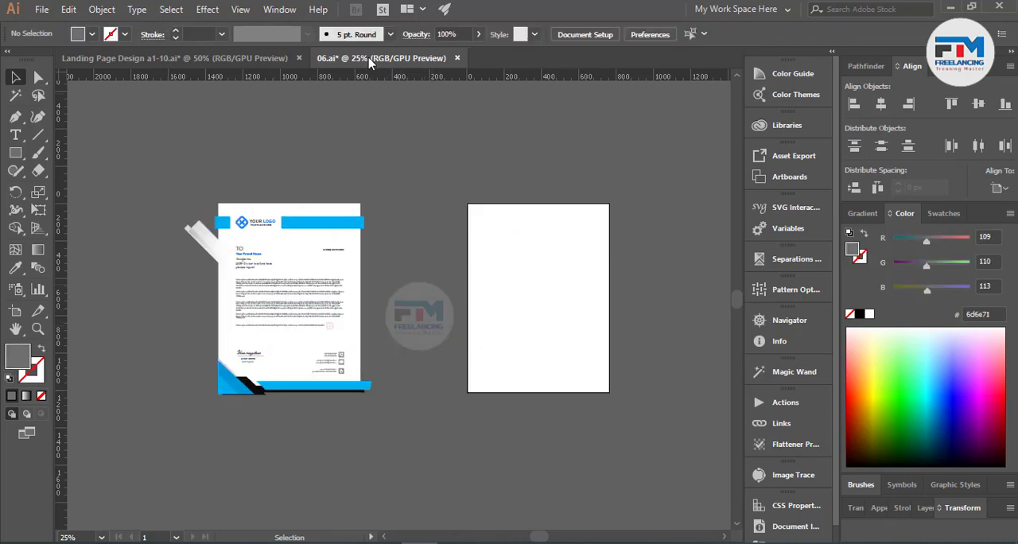
Step: Switch the document to Overprint Preview and select the letterhead's main body text block
{"action": "left_click", "coordinate": [241, 6]}
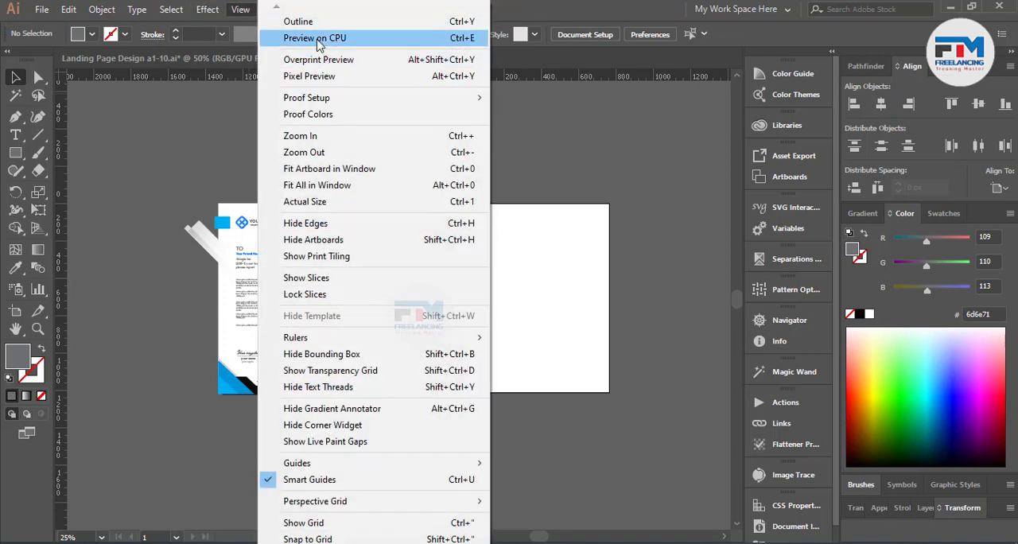
{"action": "left_click", "coordinate": [318, 64]}
{"action": "scroll", "coordinate": [156, 350], "scroll_direction": "up", "scroll_amount": 2}
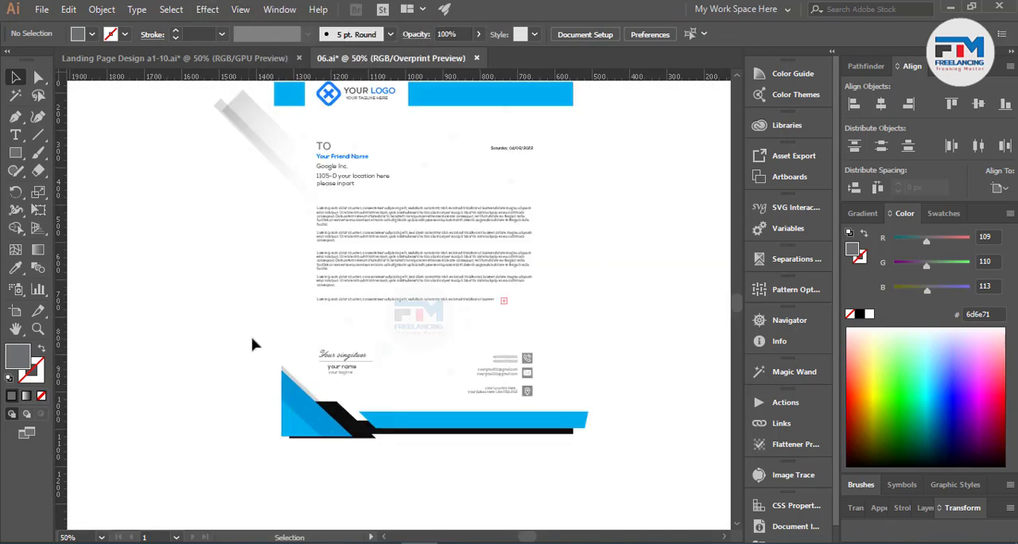
{"action": "scroll", "coordinate": [252, 341], "scroll_direction": "down", "scroll_amount": 2}
{"action": "scroll", "coordinate": [274, 322], "scroll_direction": "up", "scroll_amount": 2}
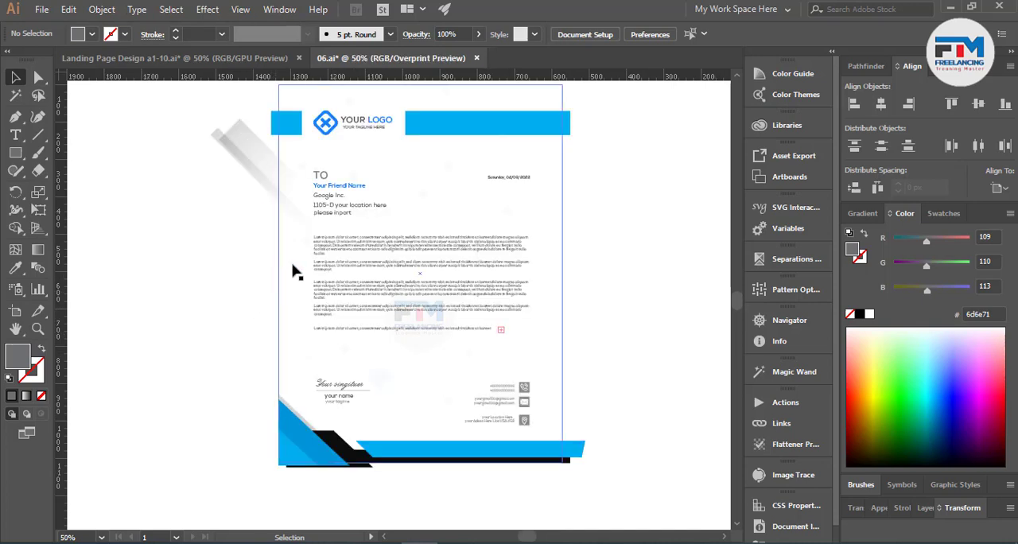
{"action": "left_click", "coordinate": [377, 251]}
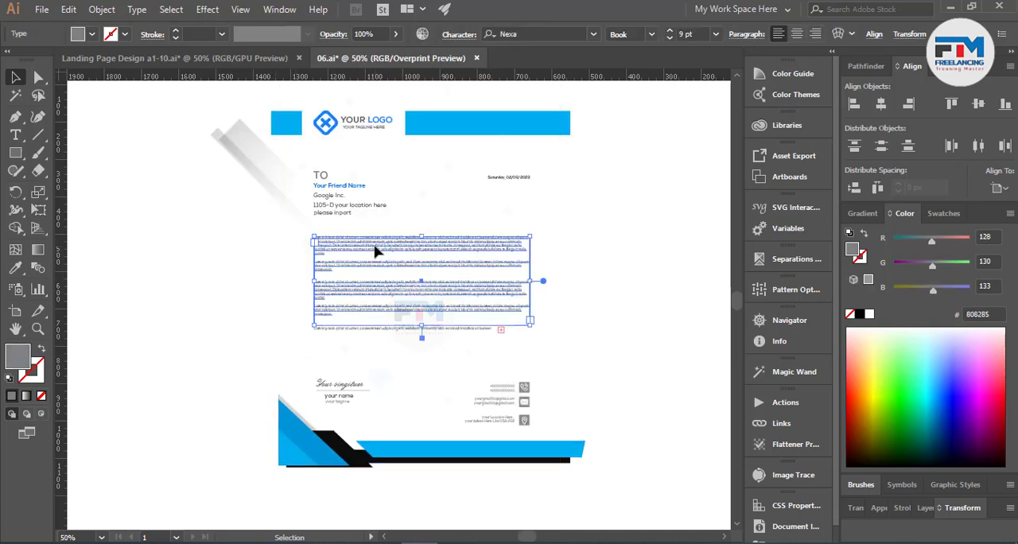
Step: Convert the main body text block and the separate Lorem ipsum line beneath it to outlines
{"action": "scroll", "coordinate": [366, 282], "scroll_direction": "up", "scroll_amount": 4}
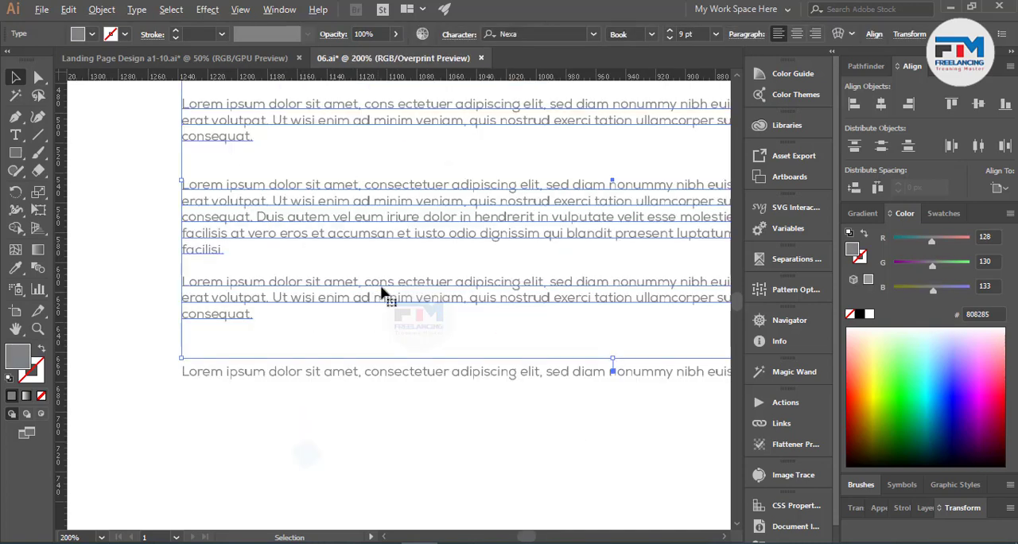
{"action": "scroll", "coordinate": [386, 297], "scroll_direction": "down", "scroll_amount": 1}
{"action": "right_click", "coordinate": [413, 252]}
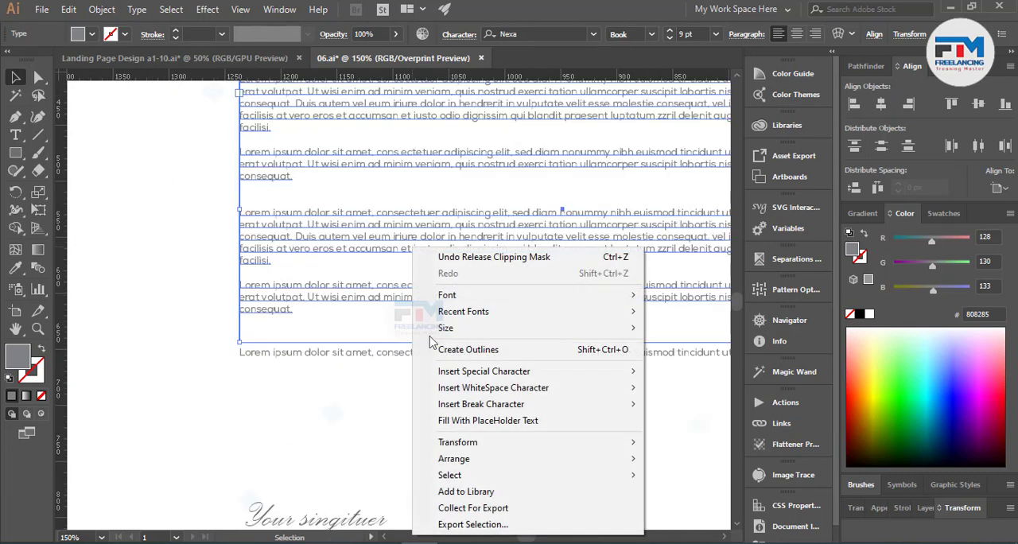
{"action": "left_click", "coordinate": [470, 354]}
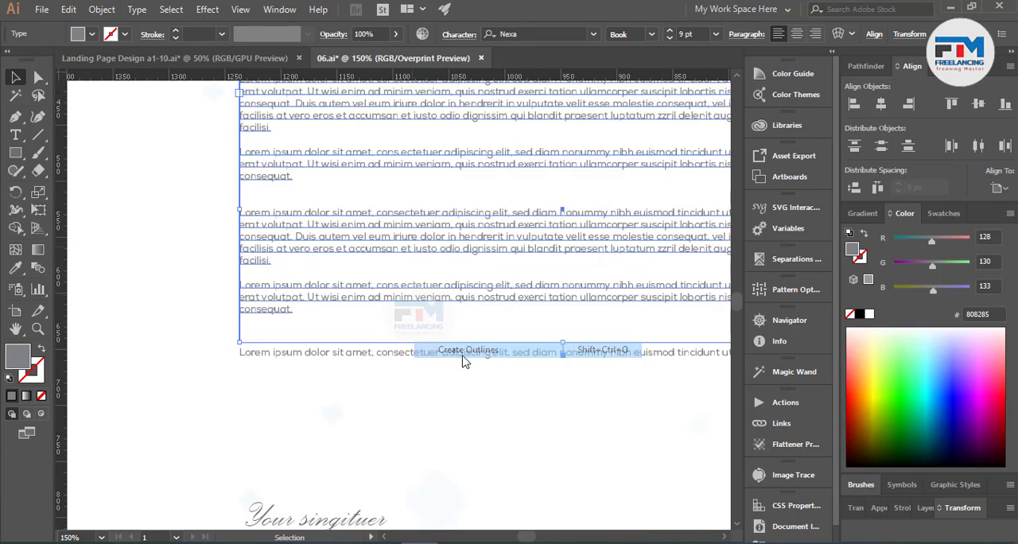
{"action": "right_click", "coordinate": [355, 354]}
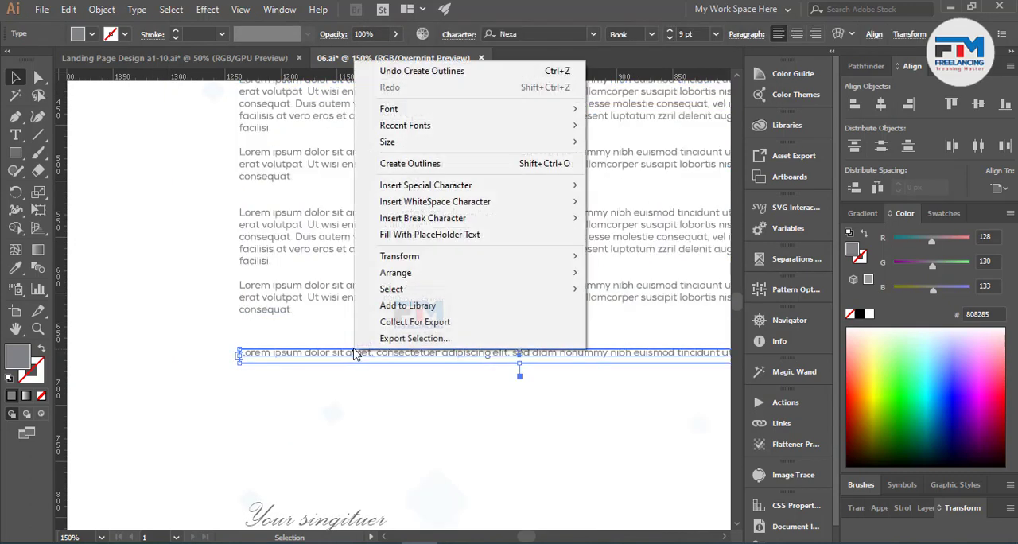
{"action": "left_click", "coordinate": [410, 165]}
Step: Expand the grouped recipient block, from the TO heading down to the address lines, into shapes
{"action": "scroll", "coordinate": [345, 291], "scroll_direction": "up", "scroll_amount": 5}
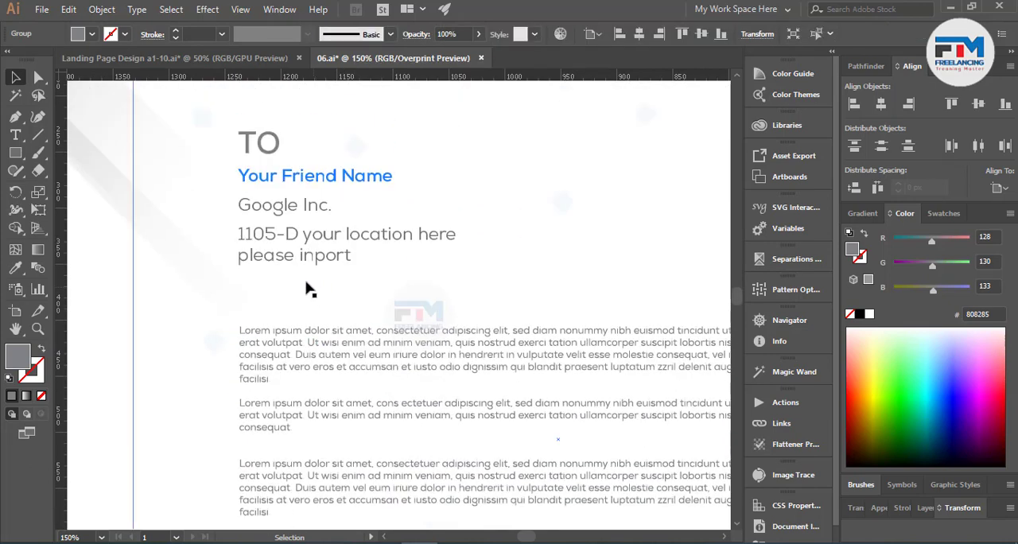
{"action": "left_click", "coordinate": [296, 229]}
{"action": "right_click", "coordinate": [295, 229]}
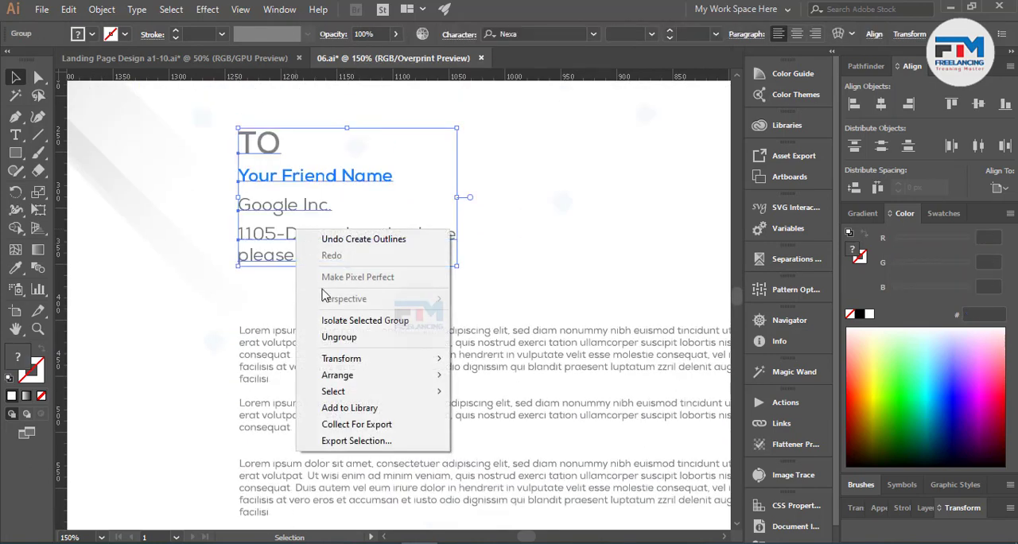
{"action": "left_click", "coordinate": [103, 17]}
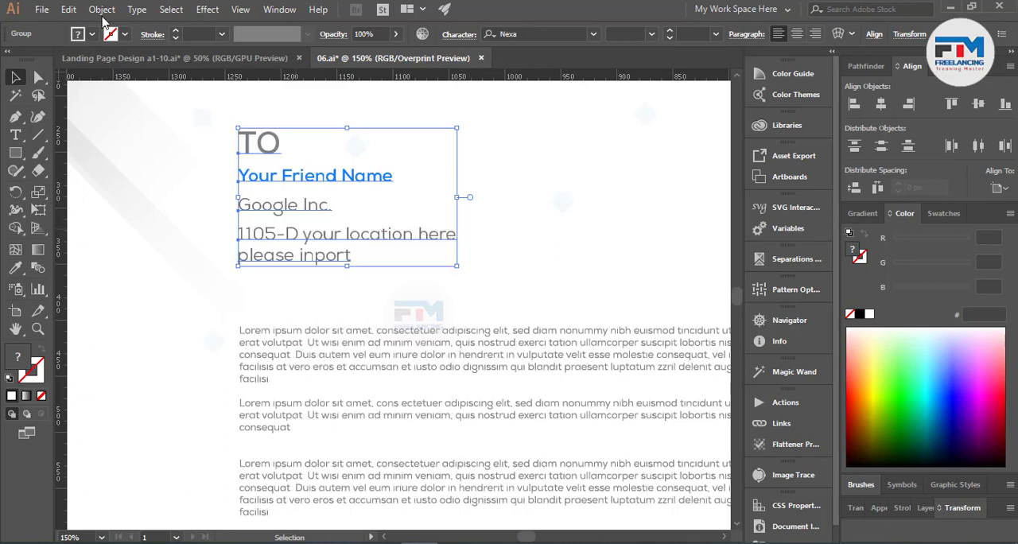
{"action": "left_click", "coordinate": [102, 10]}
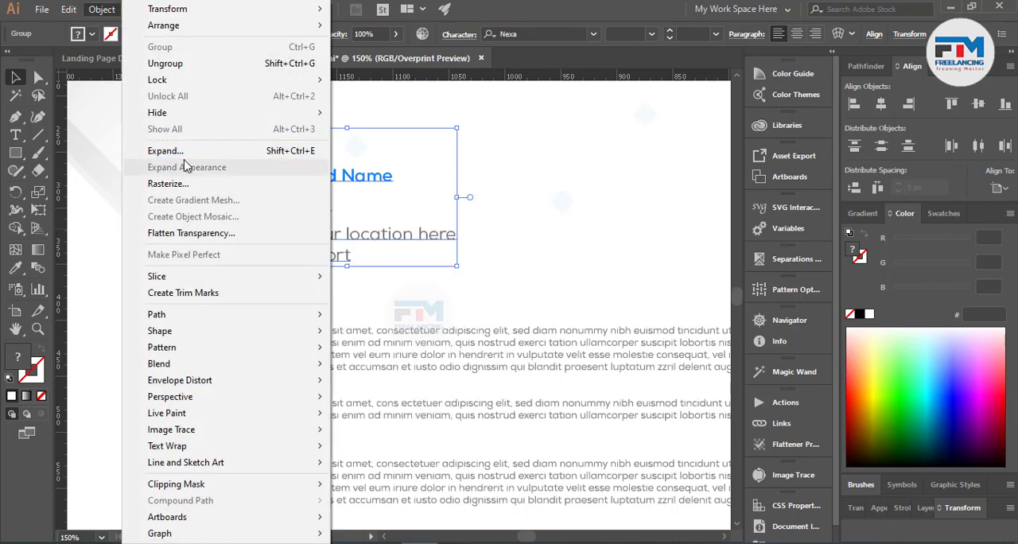
{"action": "left_click", "coordinate": [215, 151]}
{"action": "left_click", "coordinate": [470, 360]}
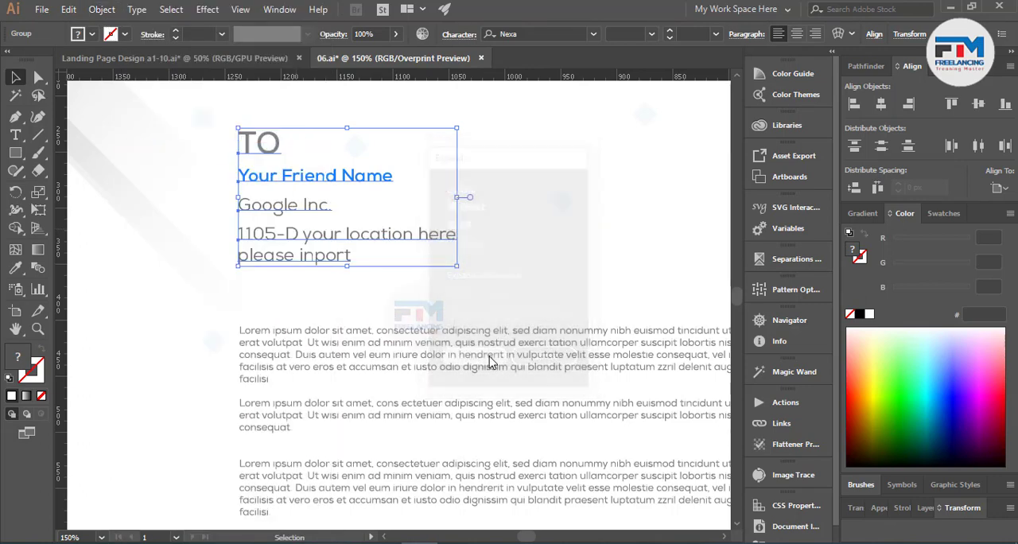
Step: Expand the logo and tagline group in the header with Object and Fill enabled
{"action": "scroll", "coordinate": [228, 361], "scroll_direction": "down", "scroll_amount": 3}
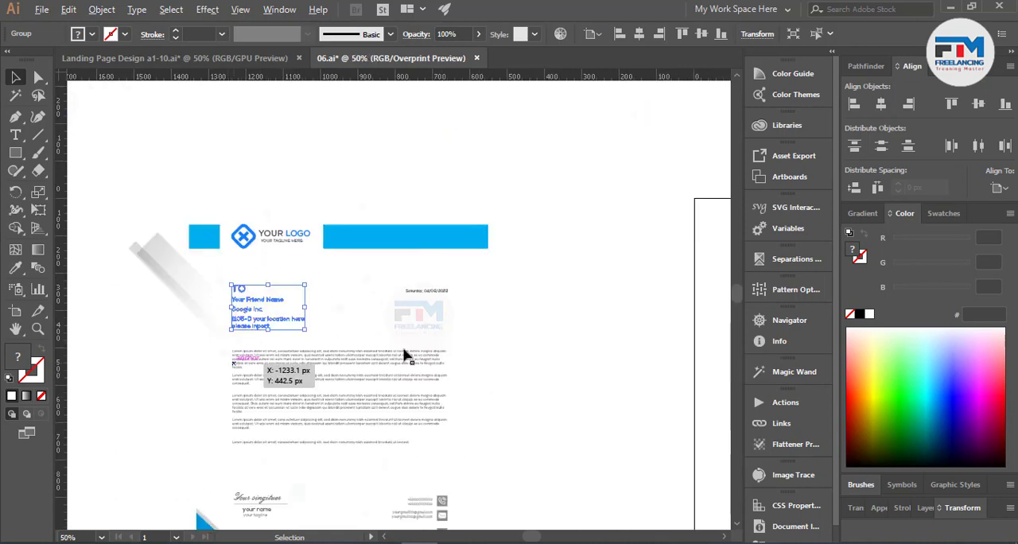
{"action": "scroll", "coordinate": [294, 245], "scroll_direction": "up", "scroll_amount": 3}
{"action": "left_click", "coordinate": [291, 209]}
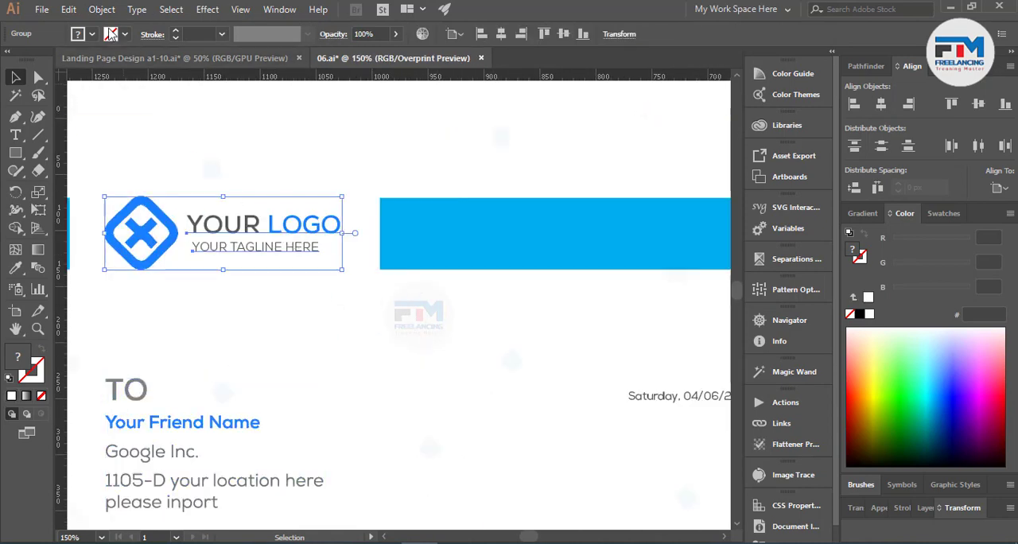
{"action": "left_click", "coordinate": [102, 10]}
{"action": "left_click", "coordinate": [164, 152]}
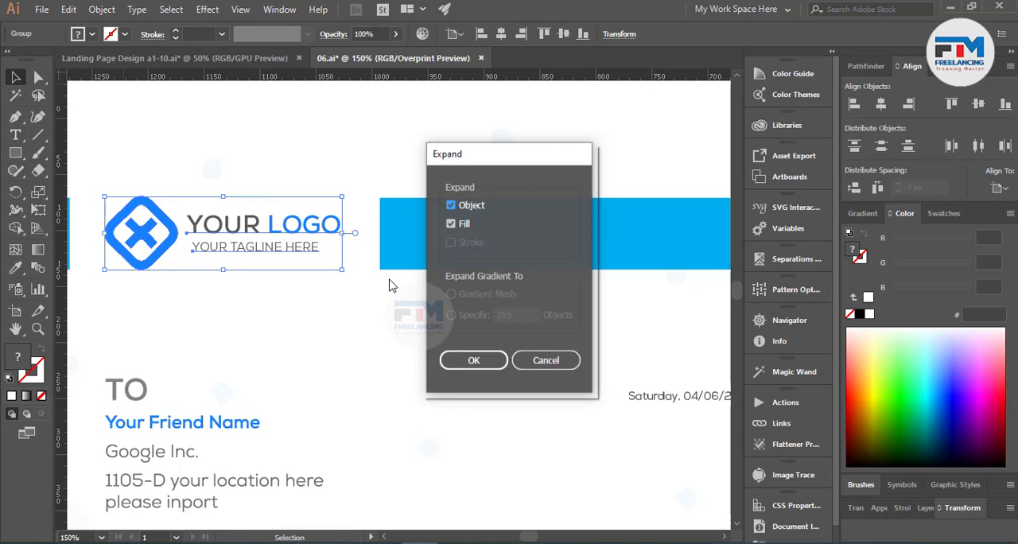
{"action": "left_click", "coordinate": [474, 366]}
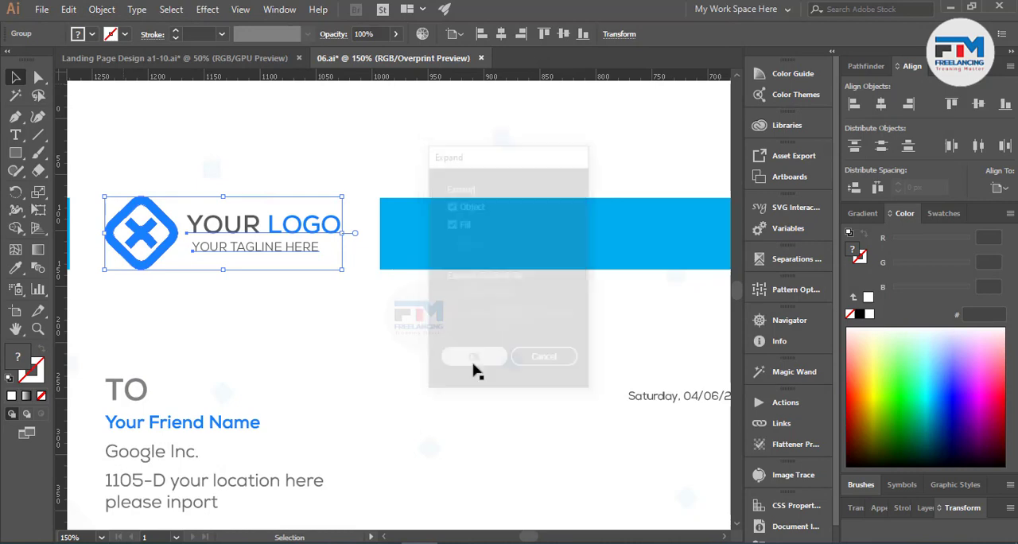
Step: Convert the date line to outlines and deselect it
{"action": "left_click", "coordinate": [684, 396]}
{"action": "right_click", "coordinate": [654, 395]}
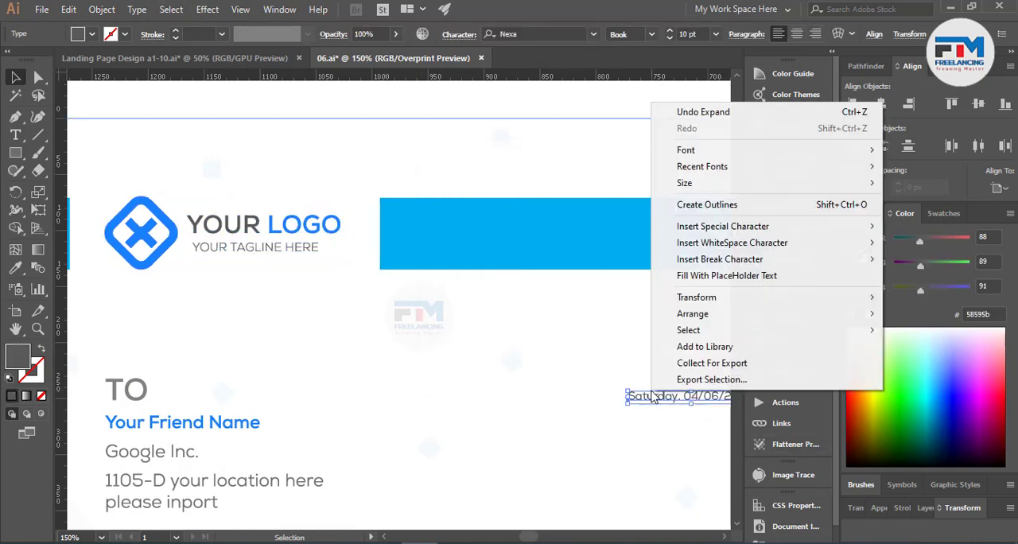
{"action": "left_click", "coordinate": [700, 136]}
{"action": "scroll", "coordinate": [485, 397], "scroll_direction": "down", "scroll_amount": 3}
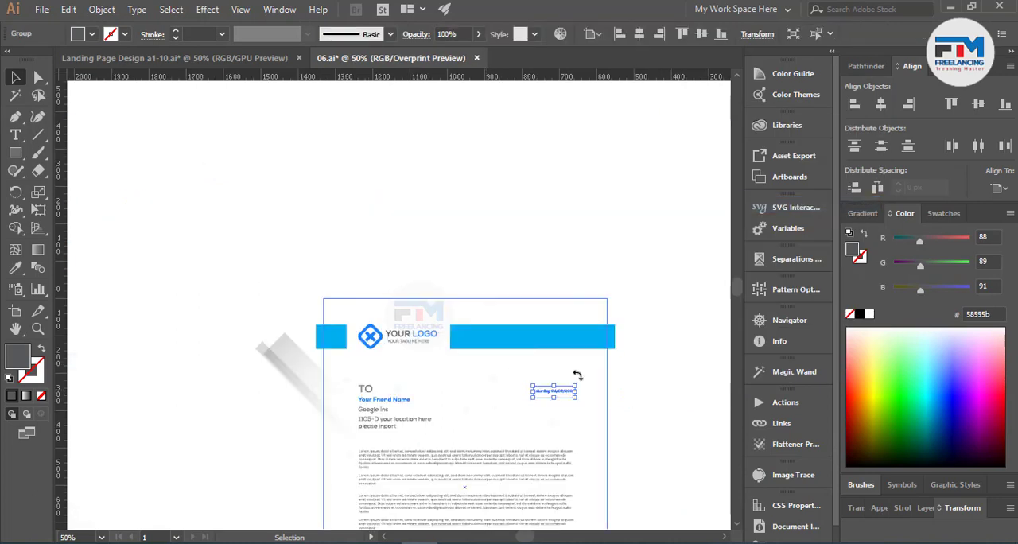
{"action": "left_click", "coordinate": [682, 305]}
Step: Expand the footer group of phone, email and location details with Object and Fill enabled
{"action": "scroll", "coordinate": [647, 334], "scroll_direction": "down", "scroll_amount": 5}
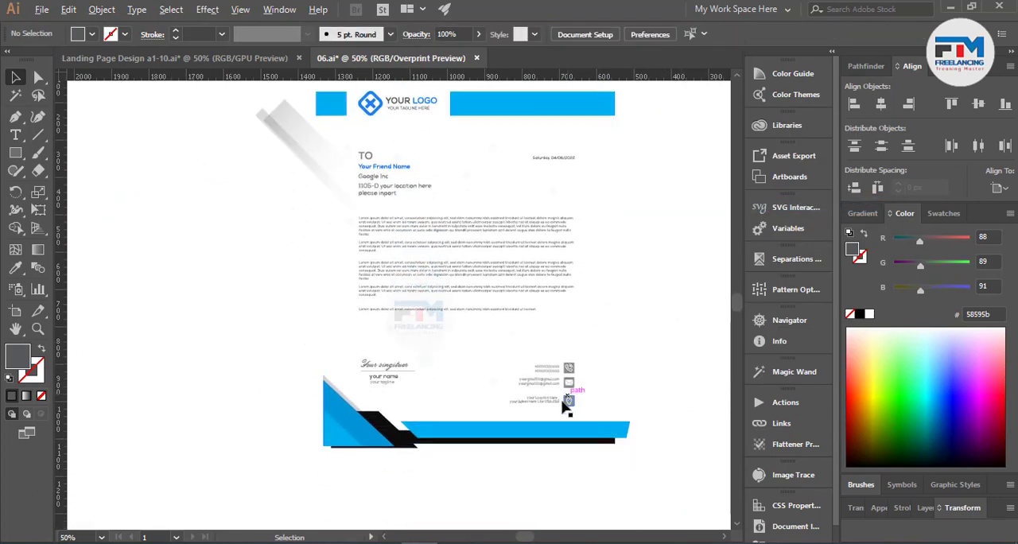
{"action": "scroll", "coordinate": [565, 400], "scroll_direction": "up", "scroll_amount": 4}
{"action": "left_click", "coordinate": [509, 400]}
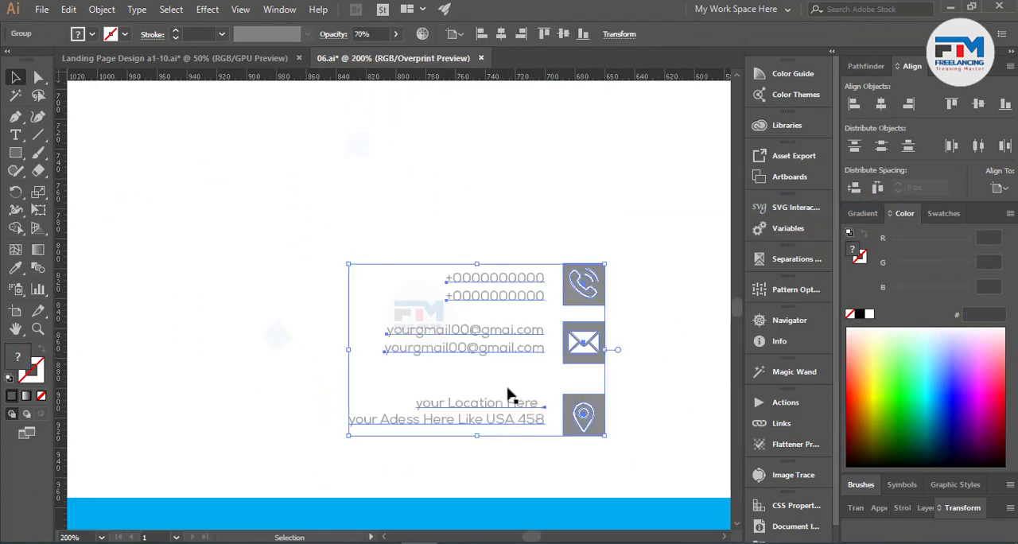
{"action": "right_click", "coordinate": [509, 390]}
{"action": "left_click", "coordinate": [102, 8]}
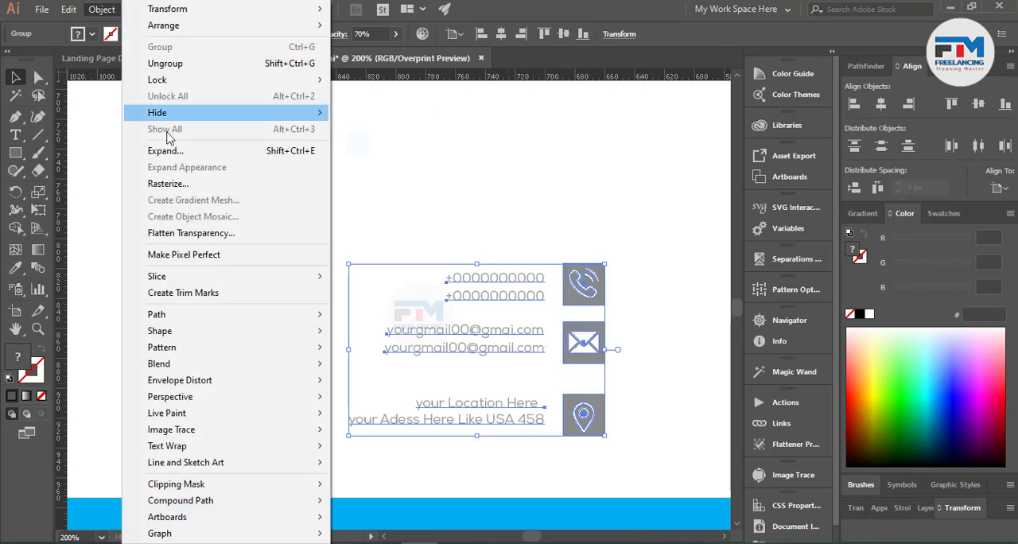
{"action": "left_click", "coordinate": [151, 153]}
{"action": "left_click", "coordinate": [475, 359]}
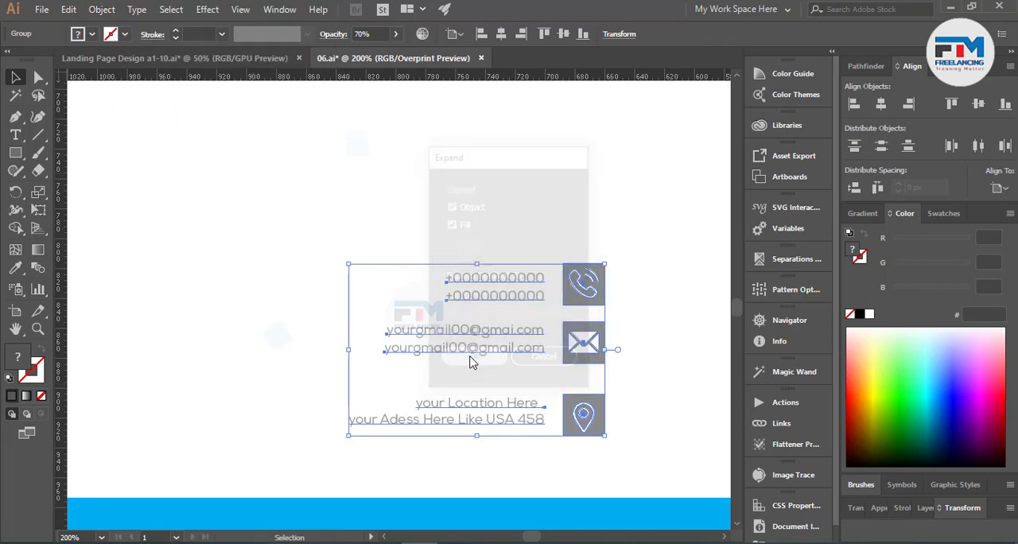
Step: Expand the signature, name and tagline group with Object, Fill and Stroke enabled
{"action": "scroll", "coordinate": [568, 310], "scroll_direction": "down", "scroll_amount": 3}
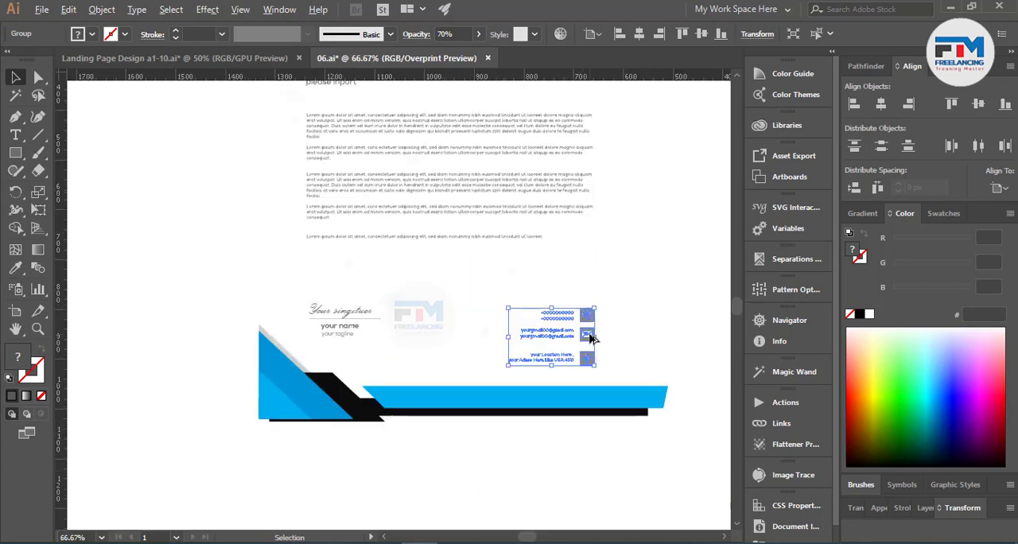
{"action": "scroll", "coordinate": [340, 330], "scroll_direction": "up", "scroll_amount": 2}
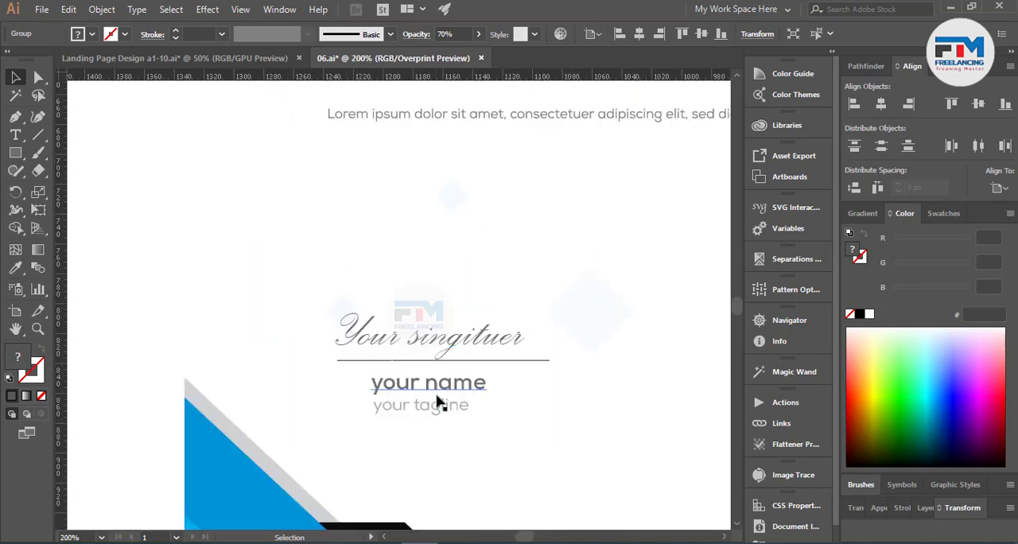
{"action": "left_click", "coordinate": [439, 403]}
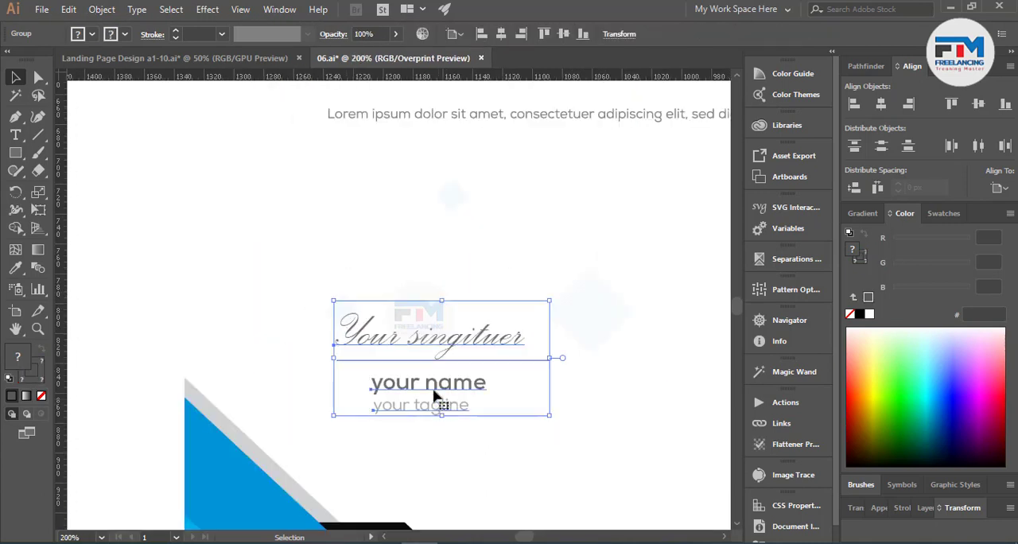
{"action": "left_click", "coordinate": [102, 9]}
{"action": "left_click", "coordinate": [170, 152]}
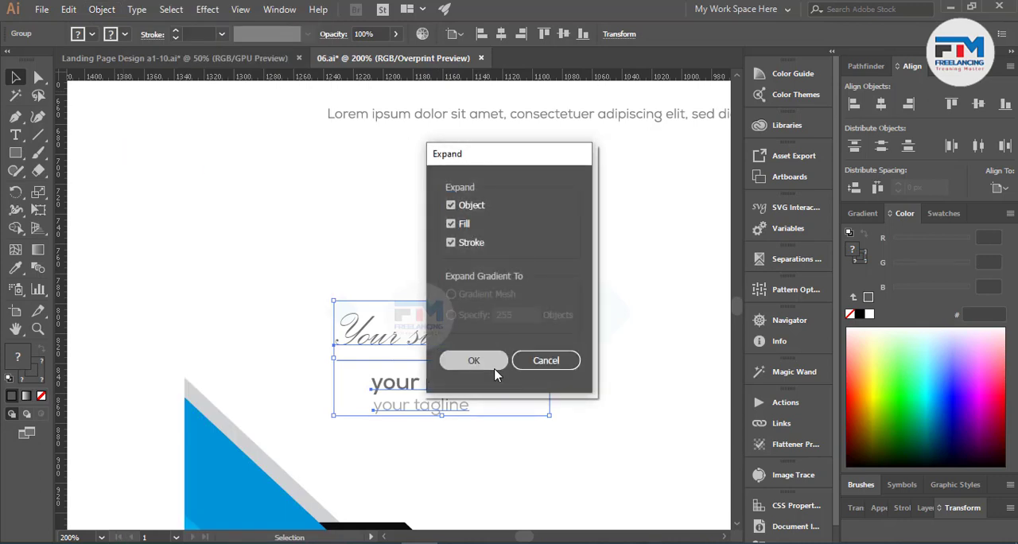
{"action": "left_click", "coordinate": [472, 361]}
Step: Examine the unclipped letterhead artwork and pick out the unfilled page-size rectangle that frames it
{"action": "scroll", "coordinate": [334, 371], "scroll_direction": "down", "scroll_amount": 2}
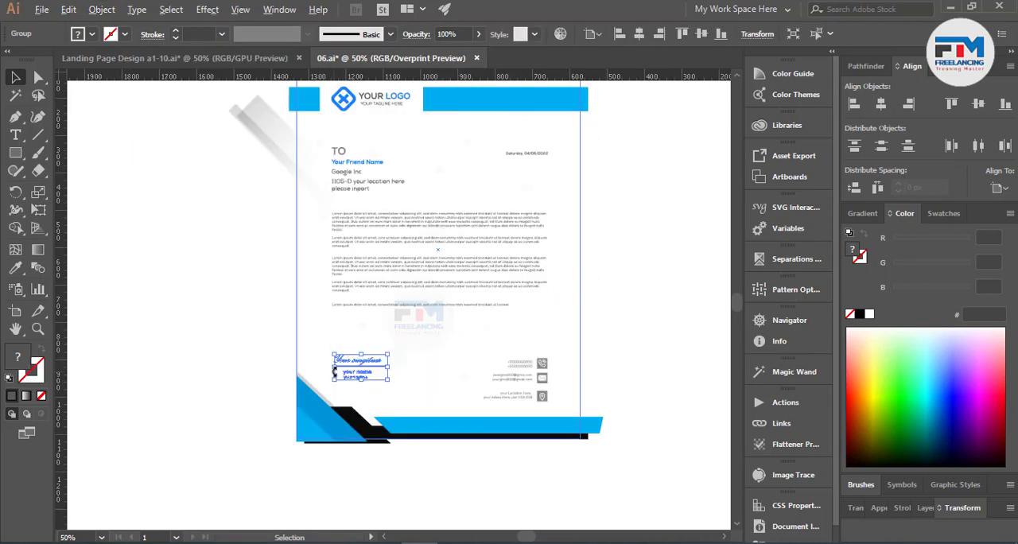
{"action": "scroll", "coordinate": [436, 340], "scroll_direction": "down", "scroll_amount": 2}
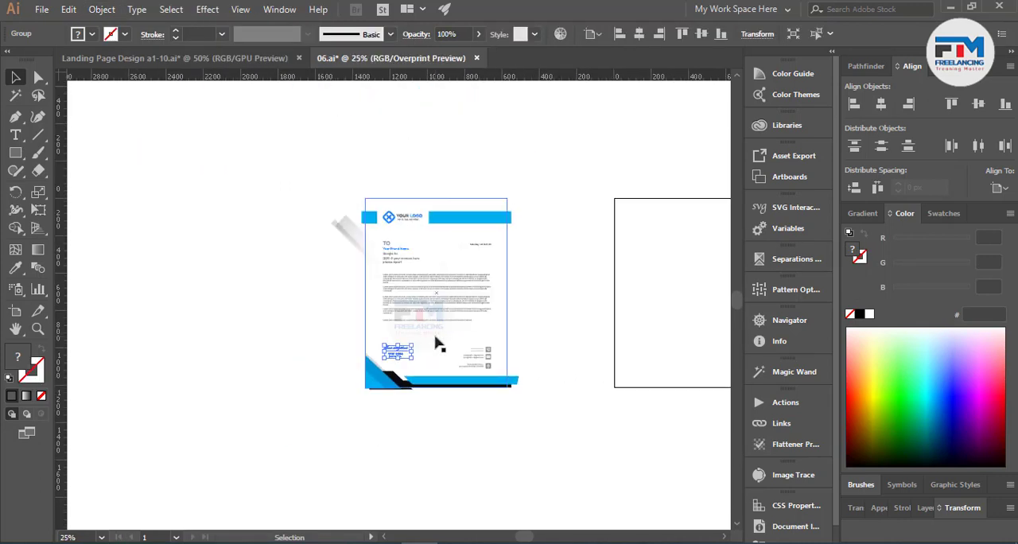
{"action": "left_click", "coordinate": [336, 284]}
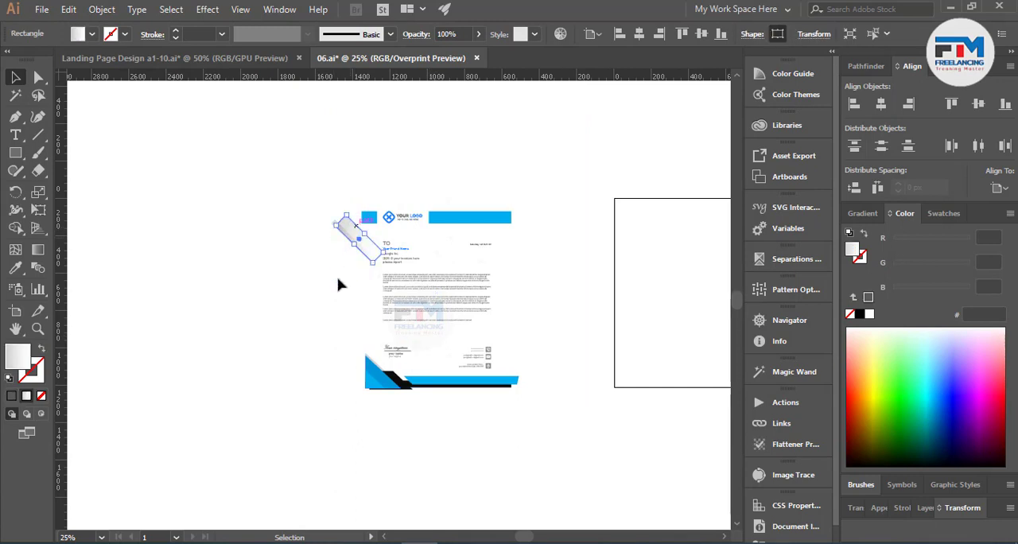
{"action": "scroll", "coordinate": [489, 316], "scroll_direction": "up", "scroll_amount": 3}
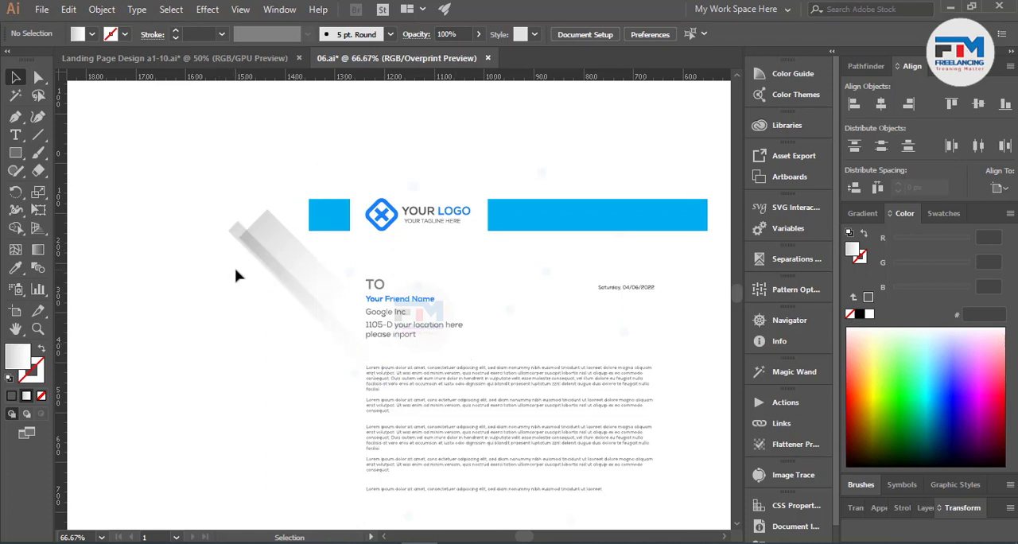
{"action": "scroll", "coordinate": [259, 338], "scroll_direction": "down", "scroll_amount": 1}
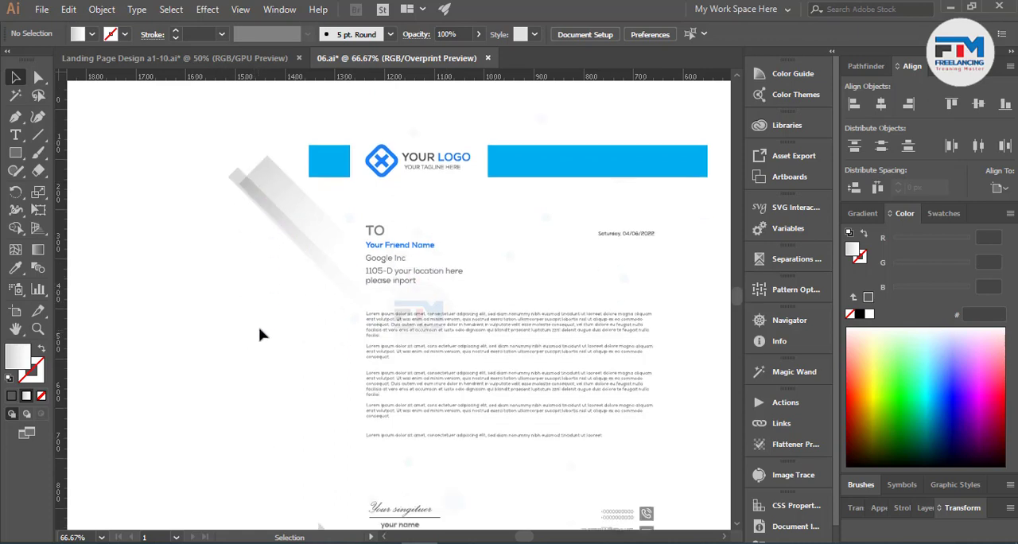
{"action": "left_click", "coordinate": [319, 366]}
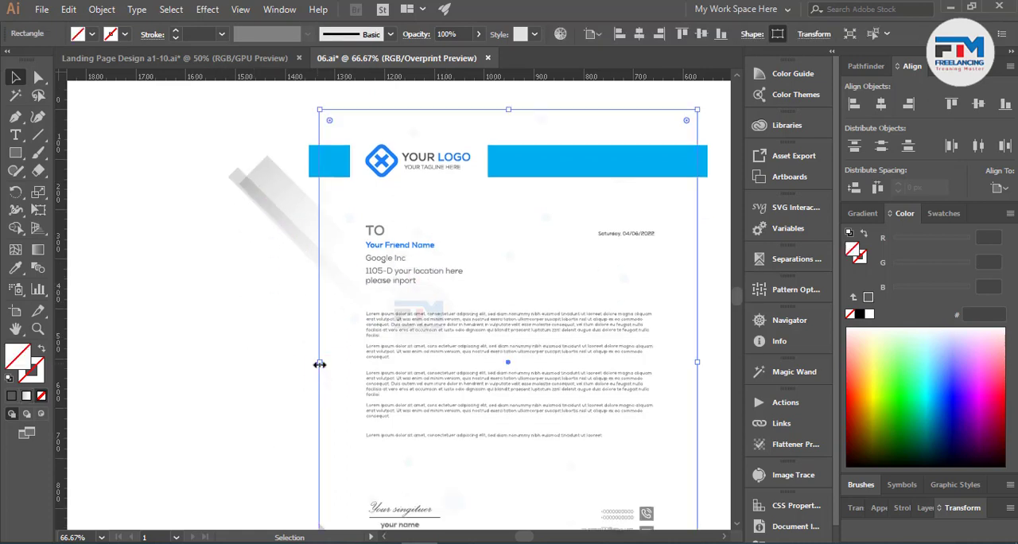
Step: Select all the letterhead artwork, clip it with the page-size rectangle as a clipping mask, and deselect it
{"action": "scroll", "coordinate": [319, 364], "scroll_direction": "down", "scroll_amount": 3}
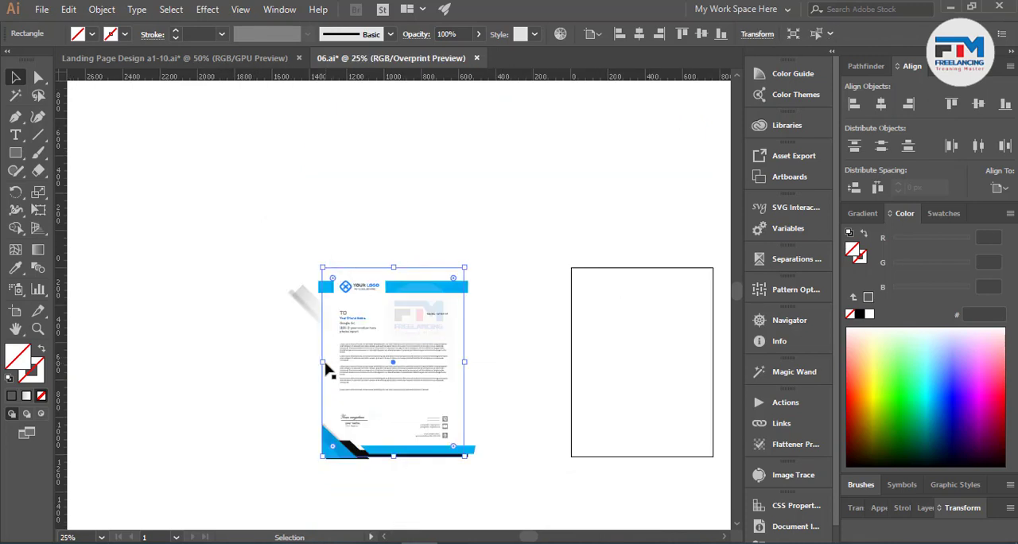
{"action": "left_click_drag", "start_coordinate": [222, 206], "coordinate": [518, 490]}
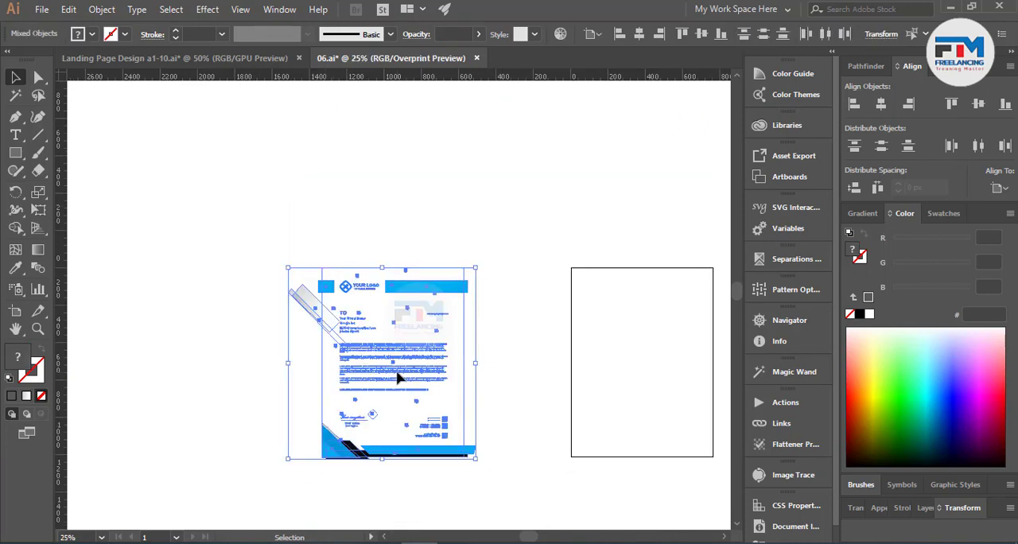
{"action": "right_click", "coordinate": [398, 372]}
{"action": "left_click", "coordinate": [458, 257]}
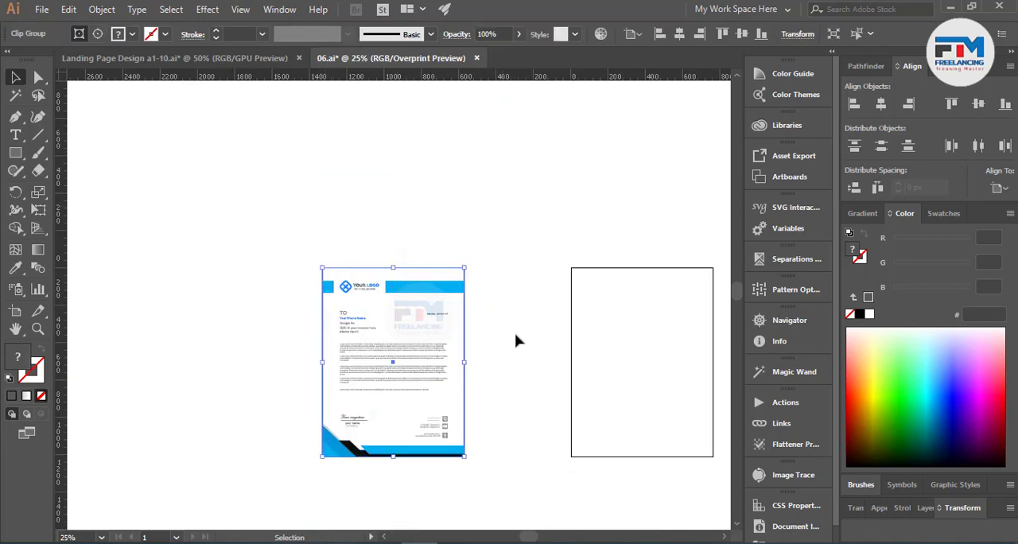
{"action": "key", "text": "ctrl+z"}
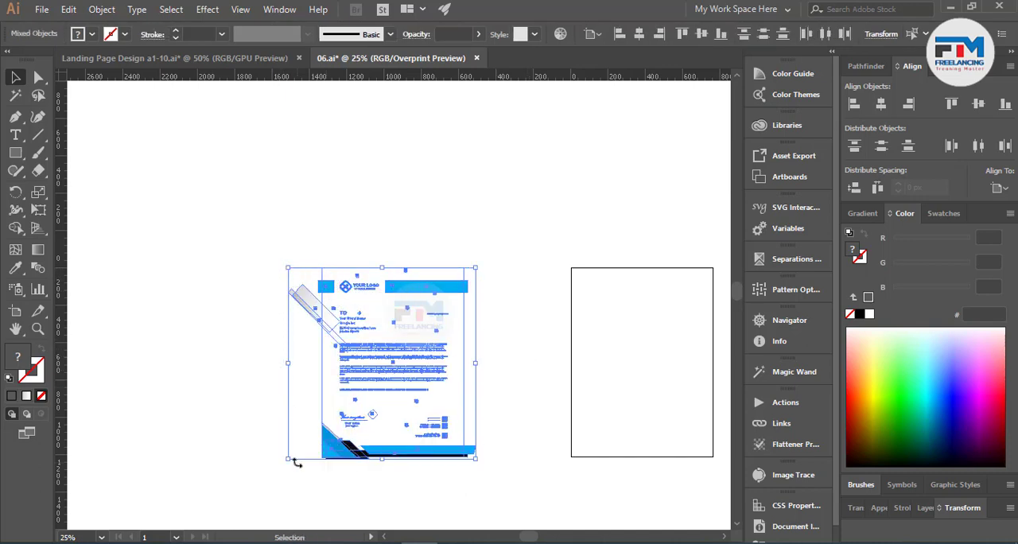
{"action": "right_click", "coordinate": [408, 351]}
{"action": "left_click", "coordinate": [485, 220]}
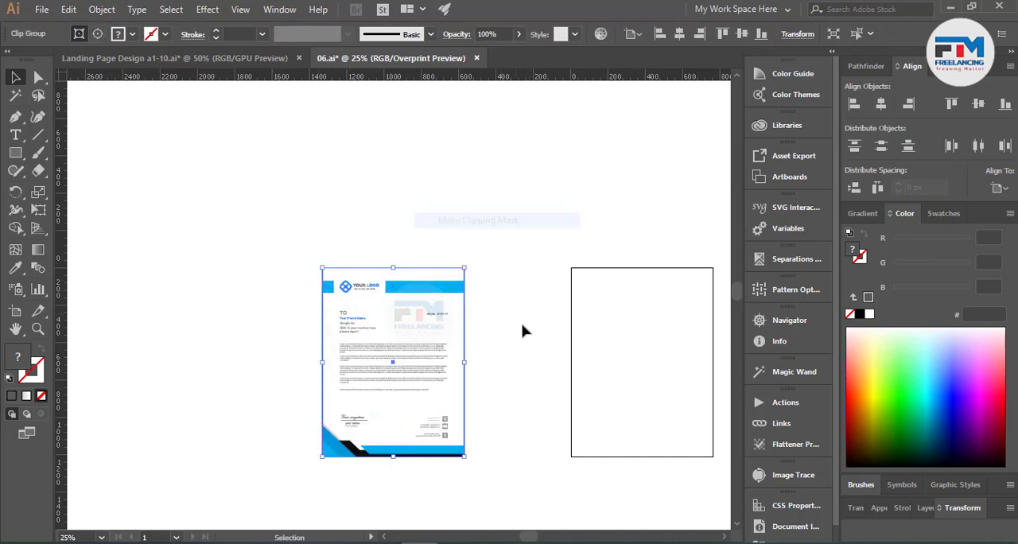
{"action": "left_click", "coordinate": [522, 331]}
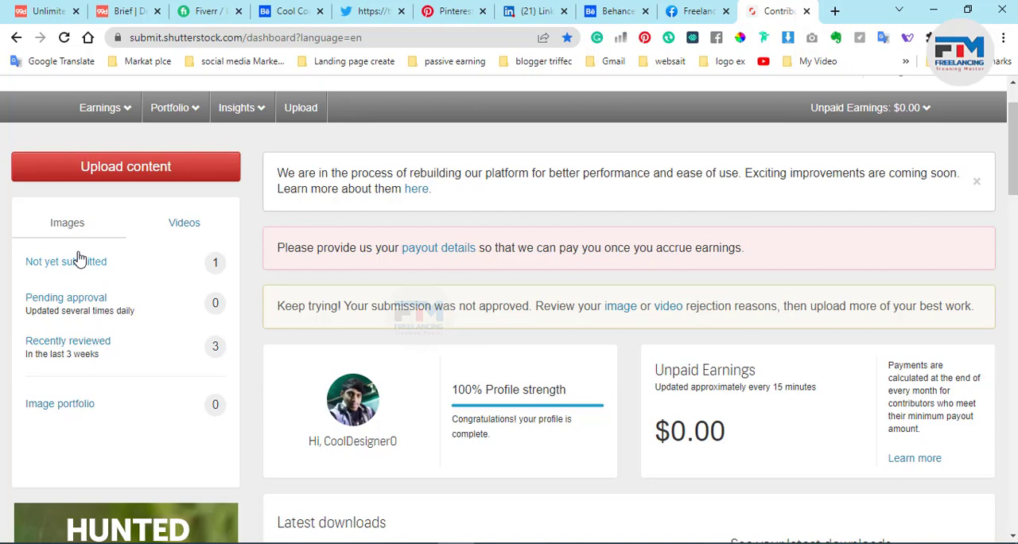
Step: Open the Shutterstock content upload page and read the JPEG size requirement for photos or illustrations
{"action": "left_click", "coordinate": [117, 177]}
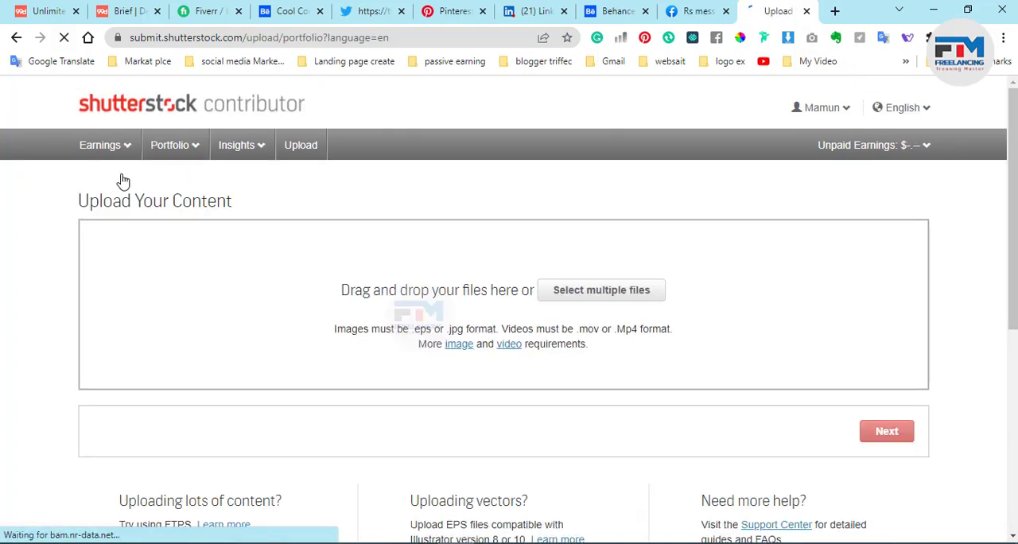
{"action": "scroll", "coordinate": [497, 374], "scroll_direction": "down", "scroll_amount": 5}
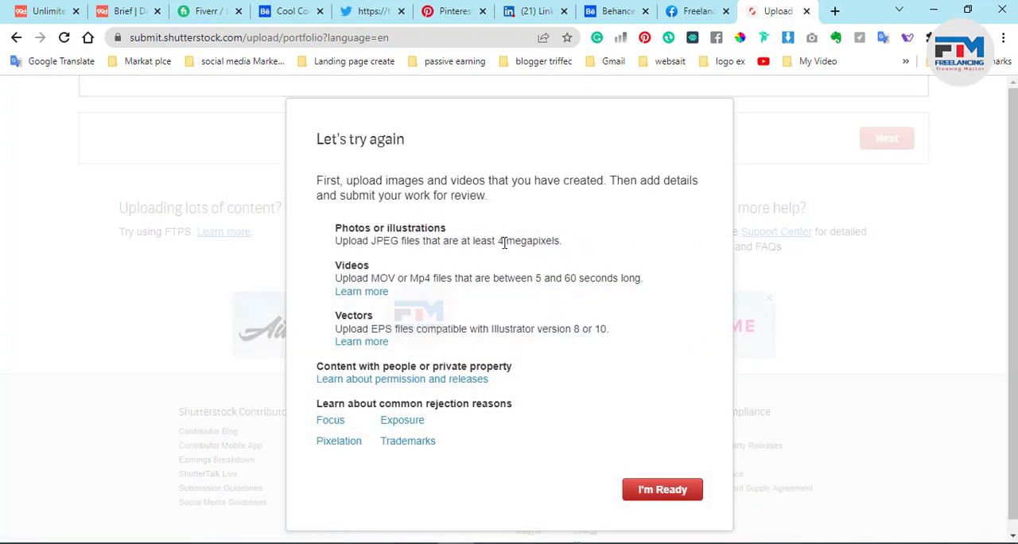
{"action": "left_click_drag", "start_coordinate": [499, 241], "coordinate": [543, 242]}
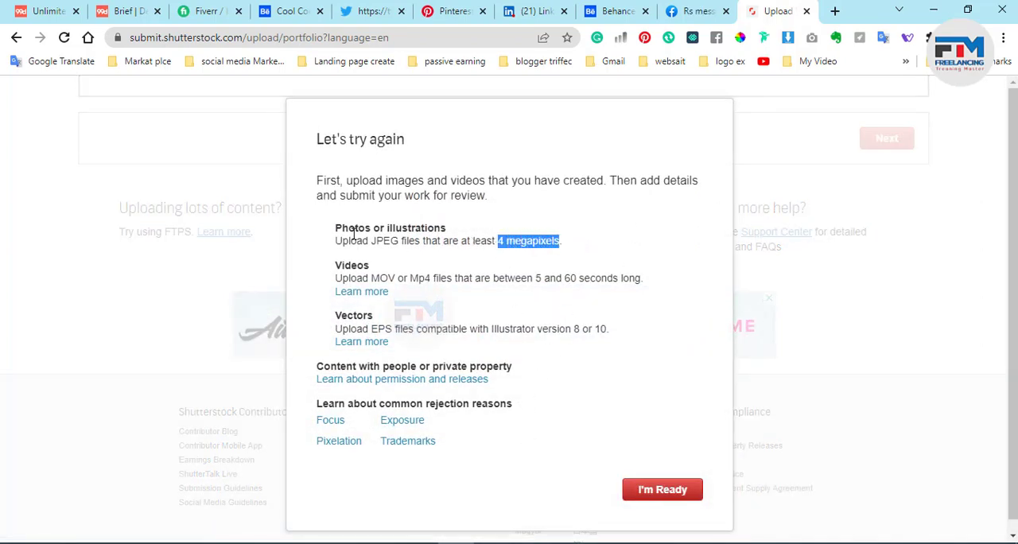
{"action": "left_click_drag", "start_coordinate": [338, 241], "coordinate": [437, 239]}
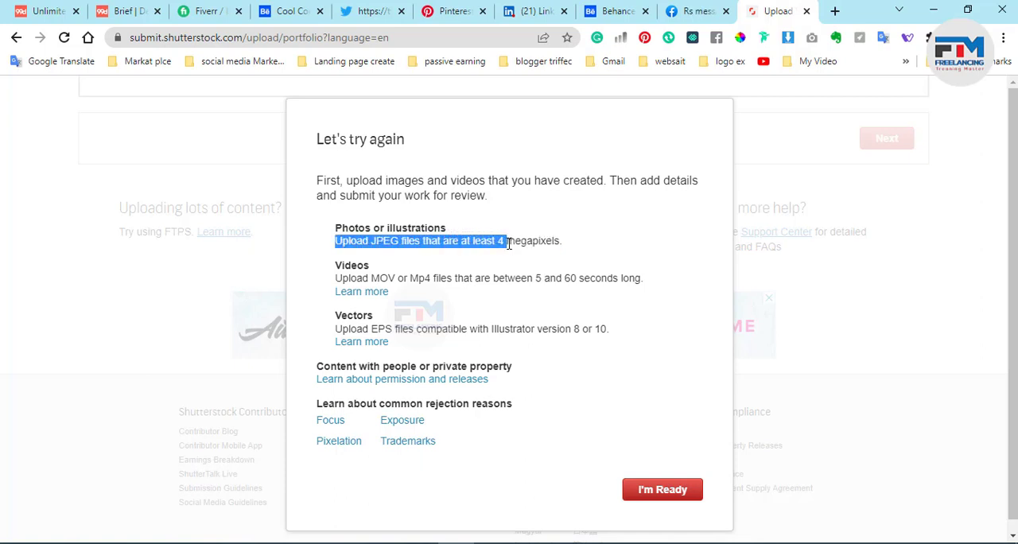
{"action": "left_click_drag", "start_coordinate": [509, 243], "coordinate": [566, 249]}
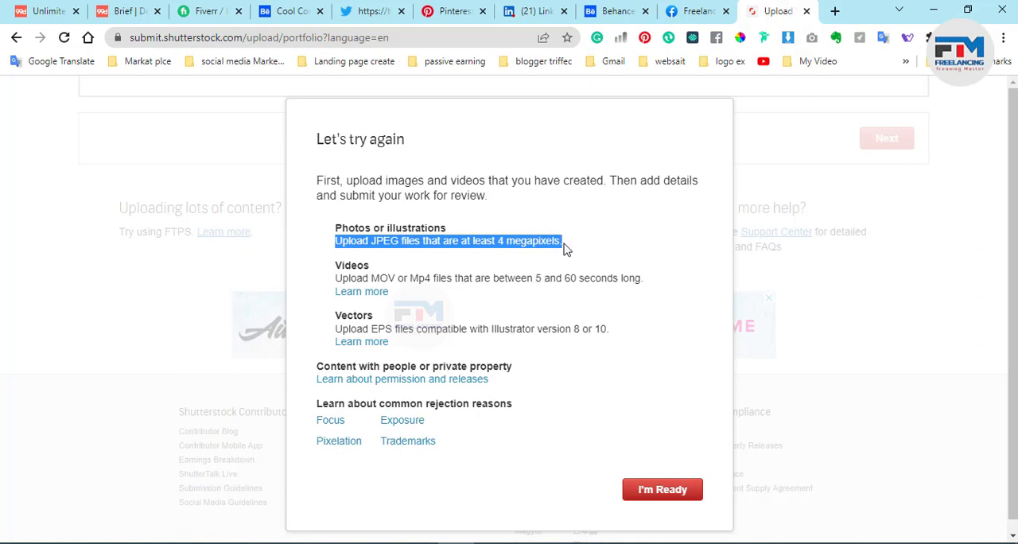
{"action": "left_click", "coordinate": [527, 241]}
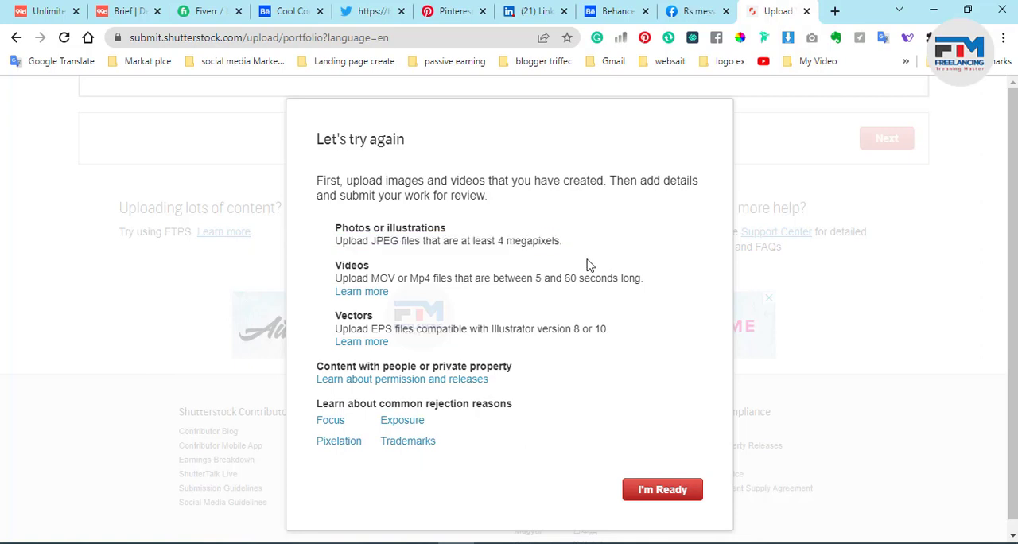
Step: Switch to Illustrator and create a 2500 × 2500 px RGB document with raster effects set to Medium (150 ppi)
{"action": "left_click", "coordinate": [932, 13]}
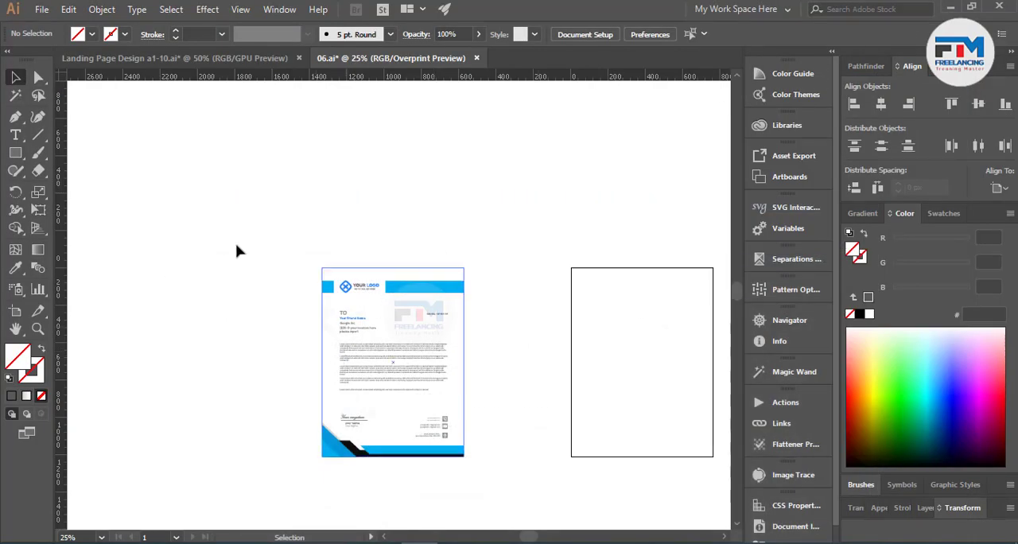
{"action": "left_click", "coordinate": [46, 7]}
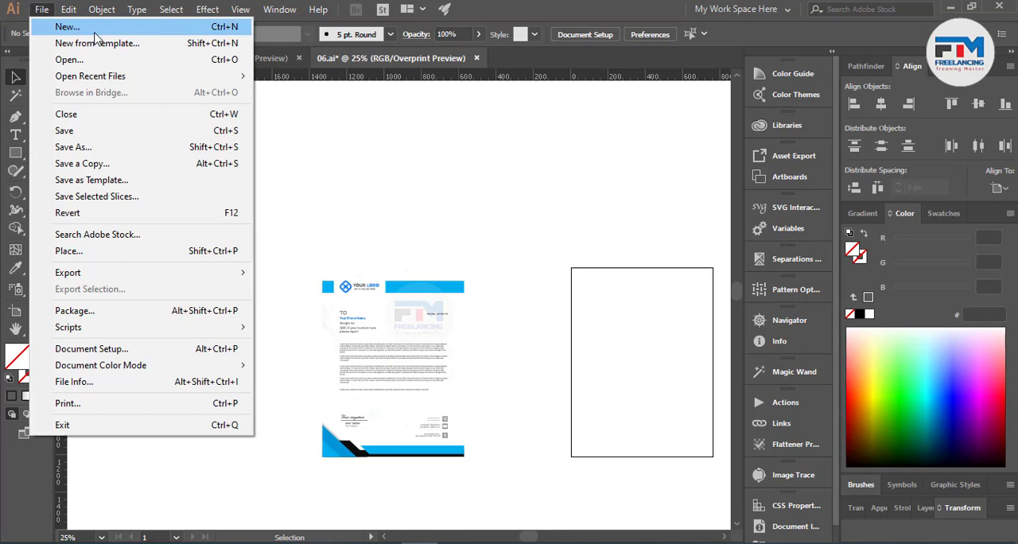
{"action": "left_click", "coordinate": [95, 31]}
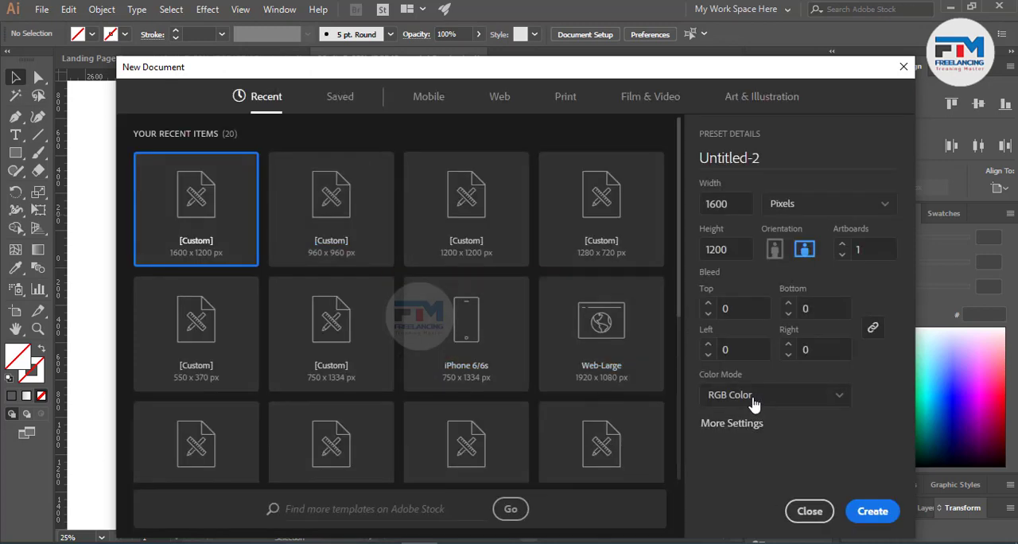
{"action": "left_click", "coordinate": [732, 203]}
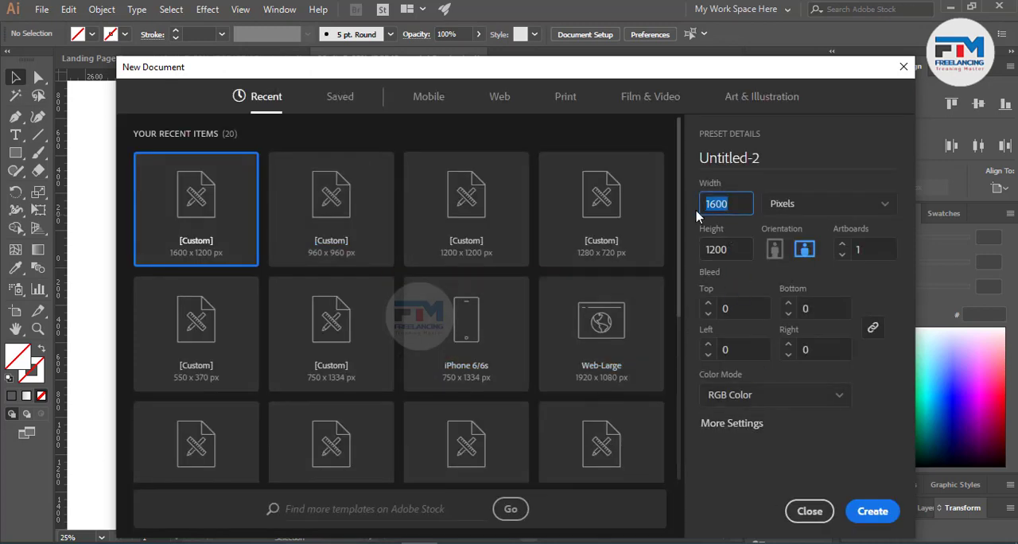
{"action": "type", "text": "25"}
{"action": "left_click", "coordinate": [736, 249]}
{"action": "type", "text": "25"}
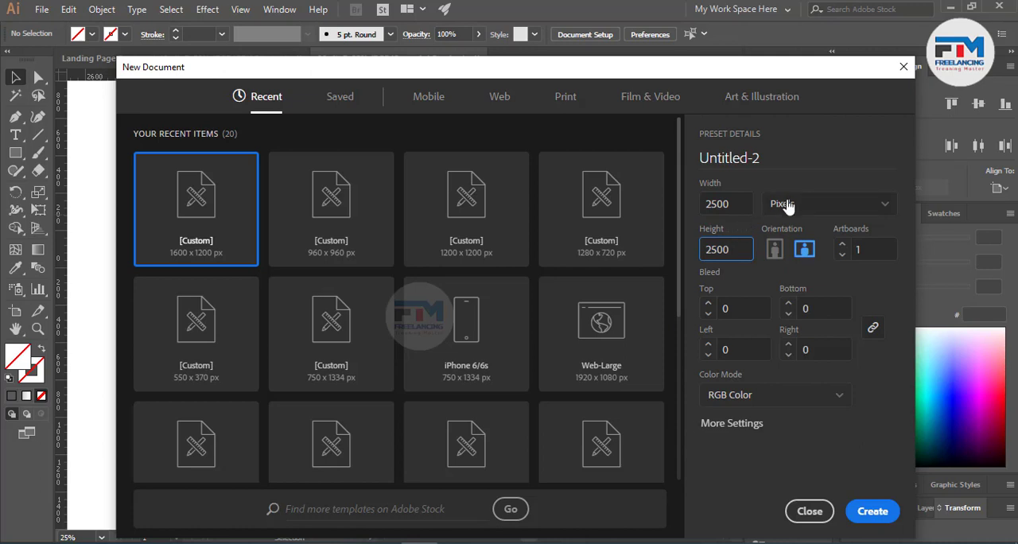
{"action": "left_click", "coordinate": [731, 425]}
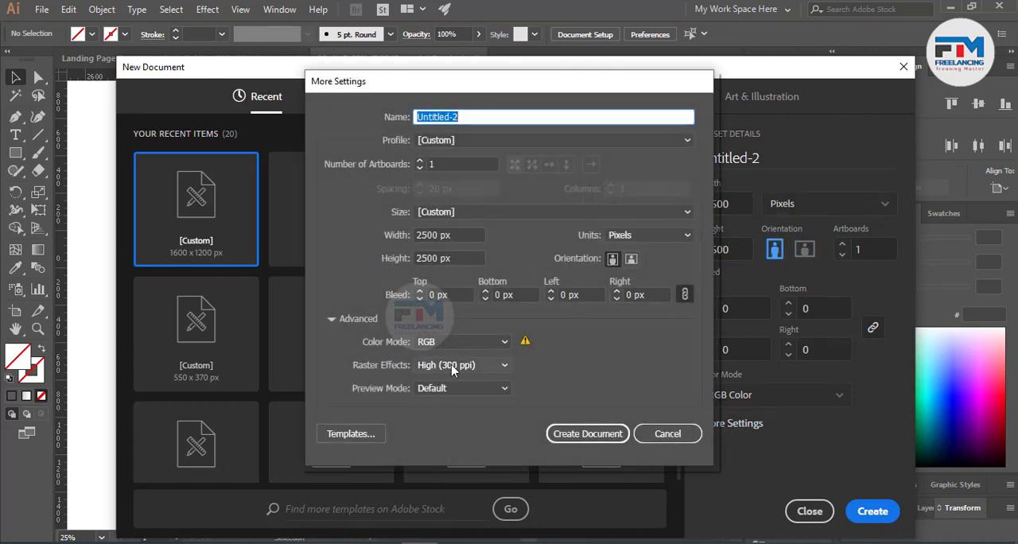
{"action": "left_click", "coordinate": [442, 372]}
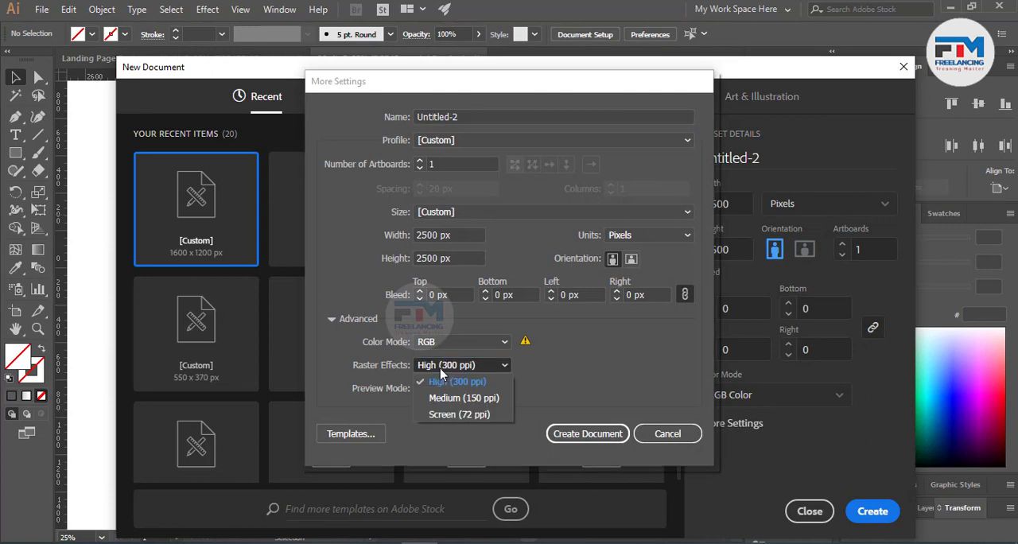
{"action": "left_click", "coordinate": [473, 404]}
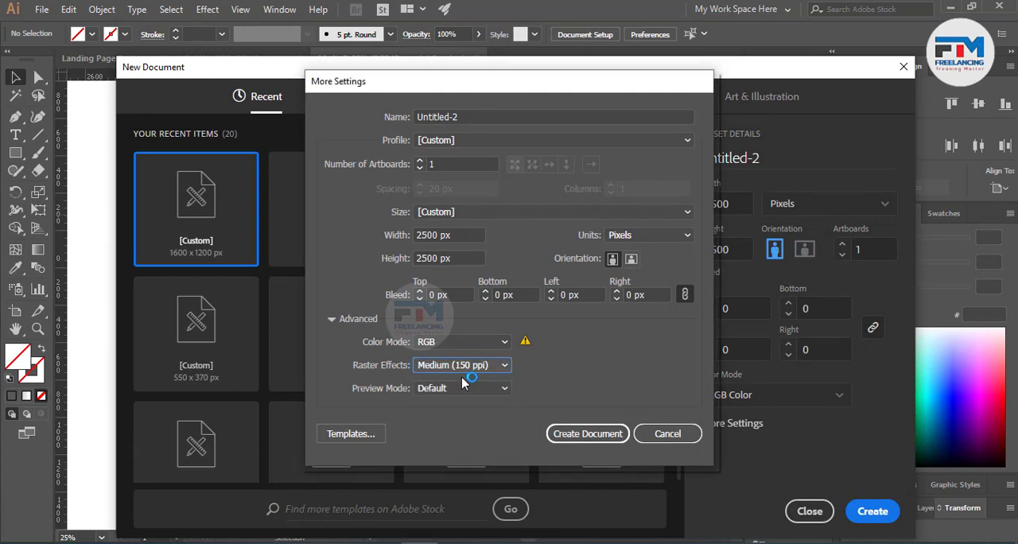
{"action": "left_click", "coordinate": [608, 433]}
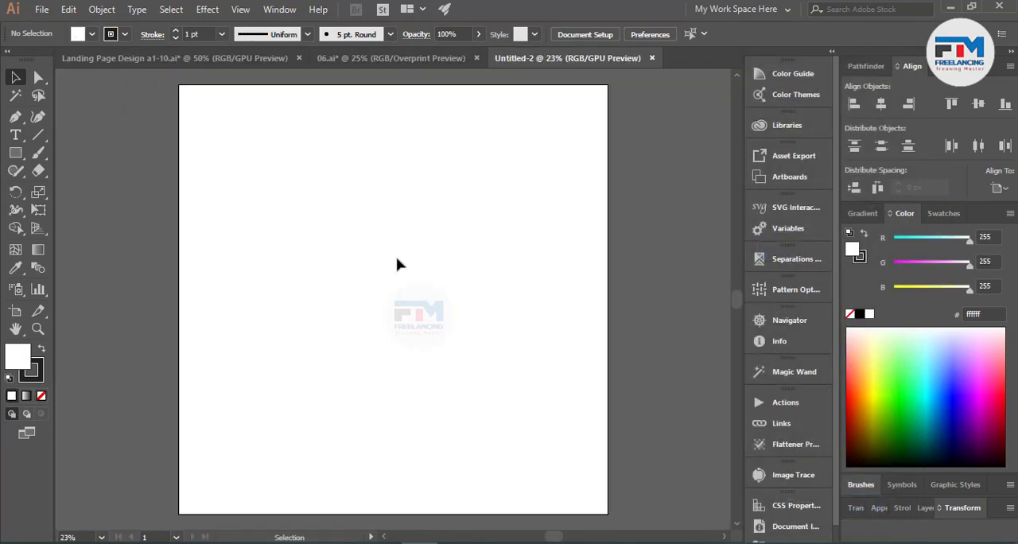
Step: Copy the clipped letterhead from 06.ai into the new document and place it near the middle of the artboard
{"action": "left_click", "coordinate": [350, 62]}
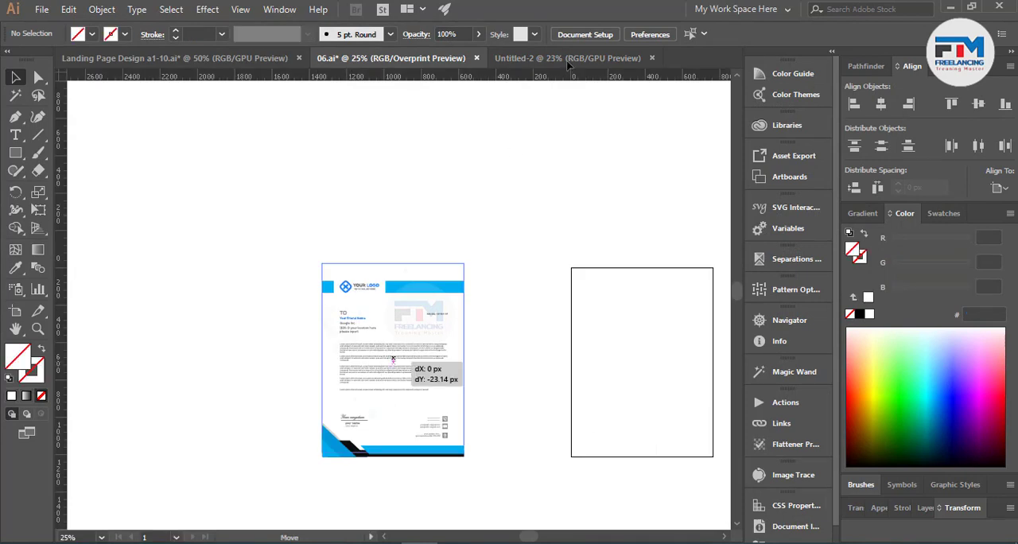
{"action": "left_click", "coordinate": [568, 61]}
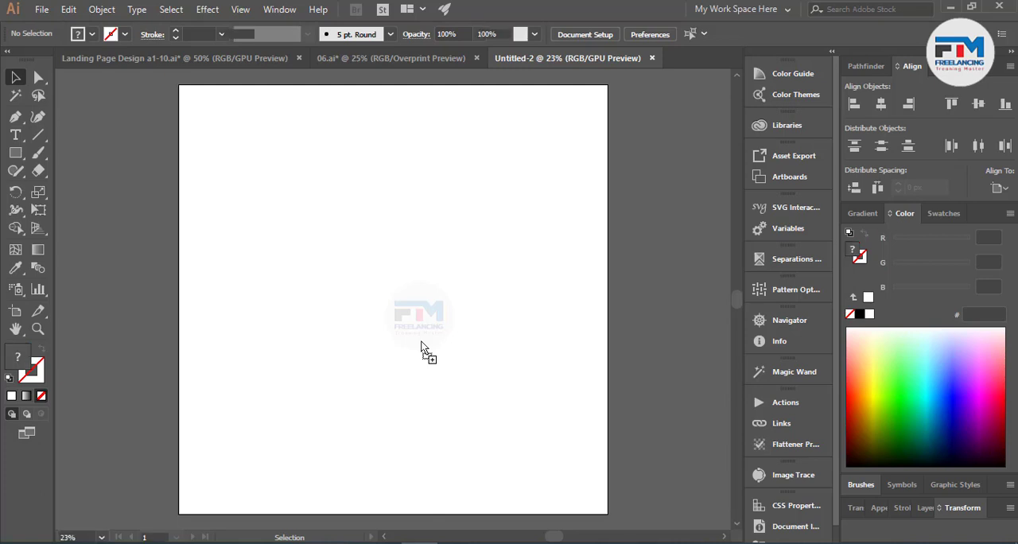
{"action": "key", "text": "ctrl+v"}
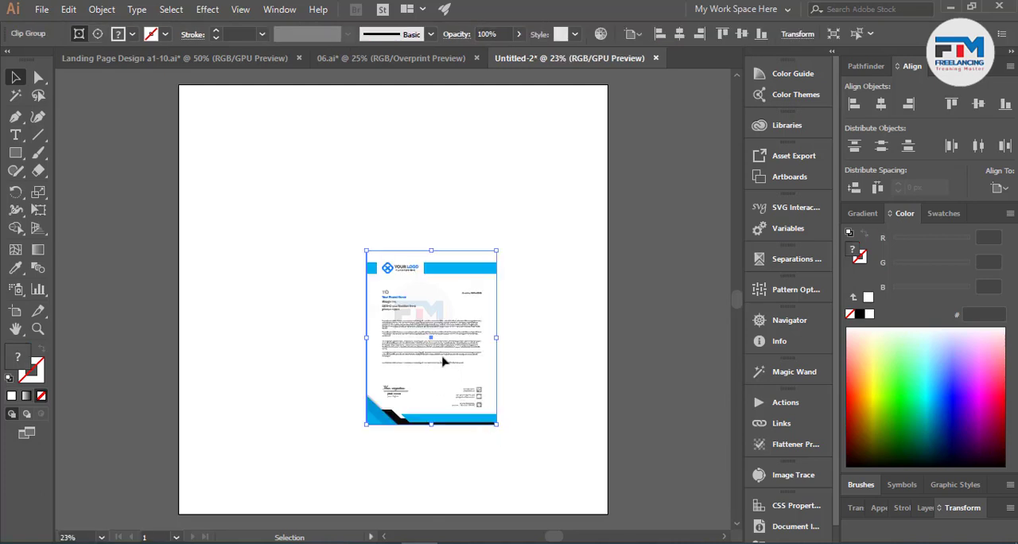
{"action": "left_click_drag", "start_coordinate": [443, 362], "coordinate": [406, 337]}
{"action": "left_click", "coordinate": [514, 379]}
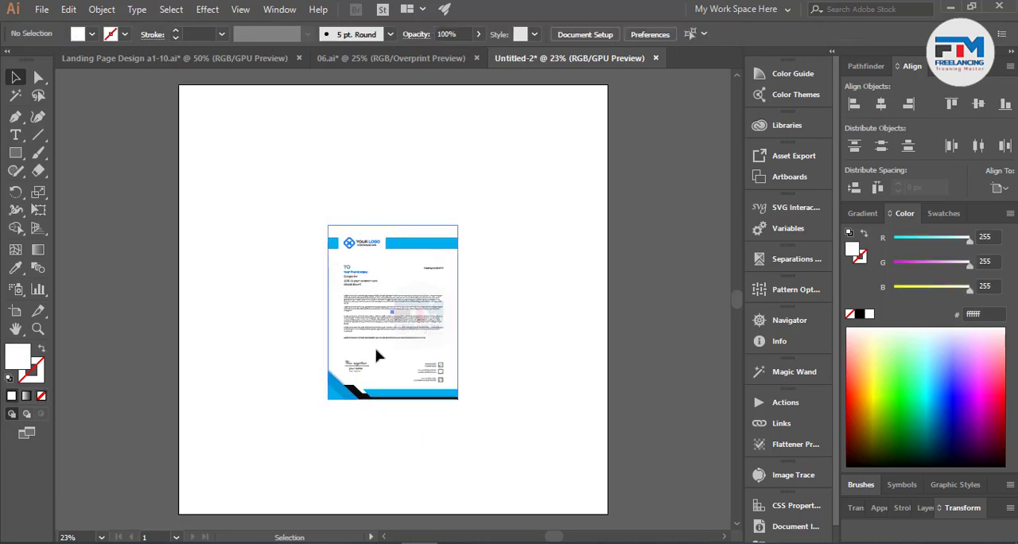
Step: Release the letterhead's clipping mask, scale all its artwork up to nearly the artboard height, and position it within the artboard
{"action": "right_click", "coordinate": [377, 356]}
{"action": "left_click", "coordinate": [503, 233]}
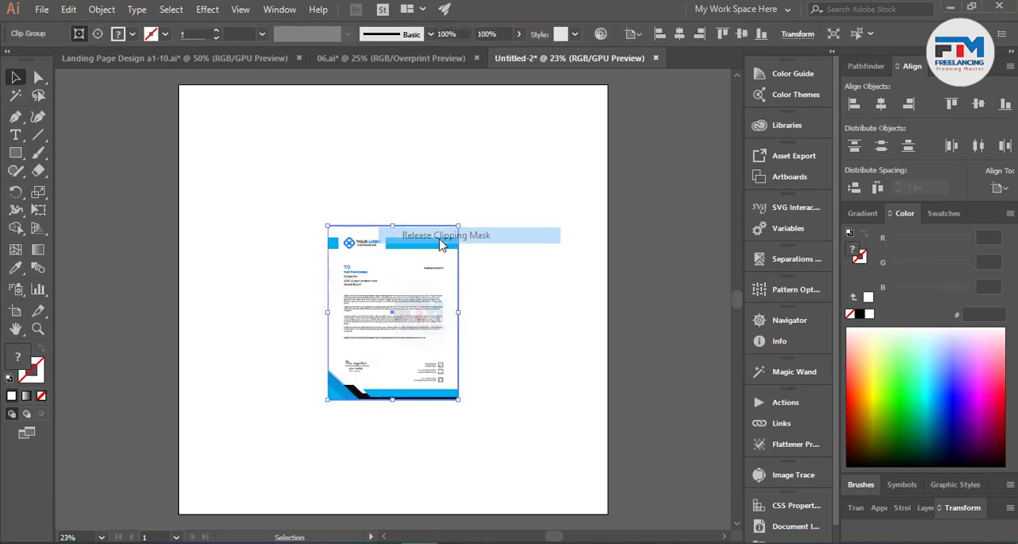
{"action": "left_click", "coordinate": [509, 306]}
{"action": "left_click_drag", "start_coordinate": [250, 198], "coordinate": [476, 442]}
{"action": "scroll", "coordinate": [531, 423], "scroll_direction": "down", "scroll_amount": 2}
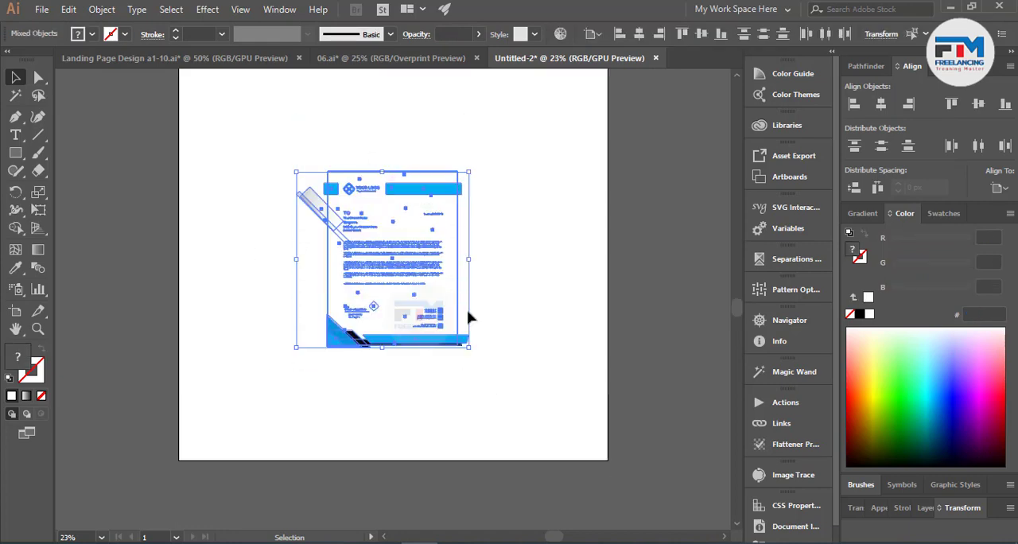
{"action": "left_click_drag", "start_coordinate": [469, 348], "coordinate": [545, 446]}
{"action": "scroll", "coordinate": [430, 350], "scroll_direction": "up", "scroll_amount": 2}
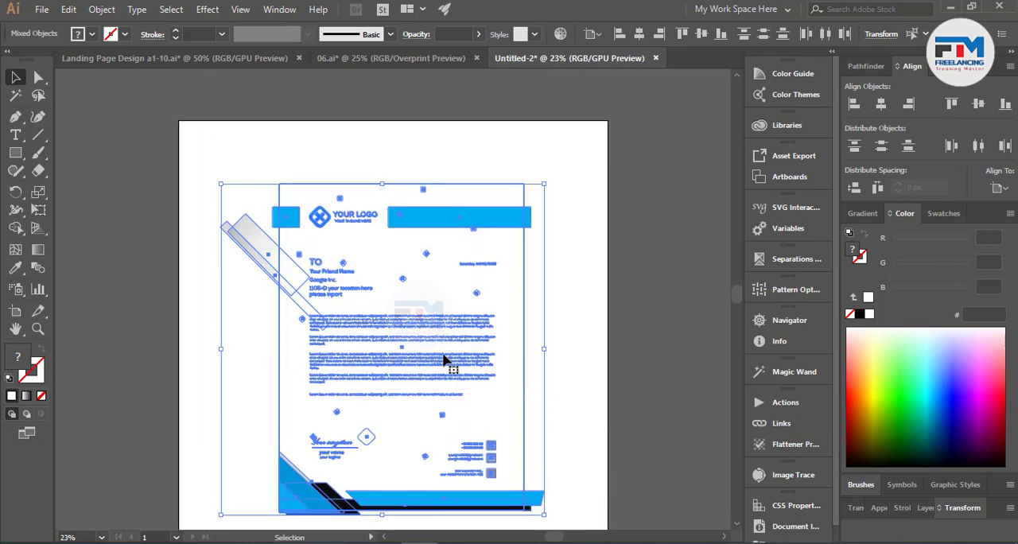
{"action": "scroll", "coordinate": [477, 342], "scroll_direction": "down", "scroll_amount": 2}
{"action": "left_click_drag", "start_coordinate": [544, 425], "coordinate": [558, 443]}
{"action": "scroll", "coordinate": [456, 407], "scroll_direction": "up", "scroll_amount": 1}
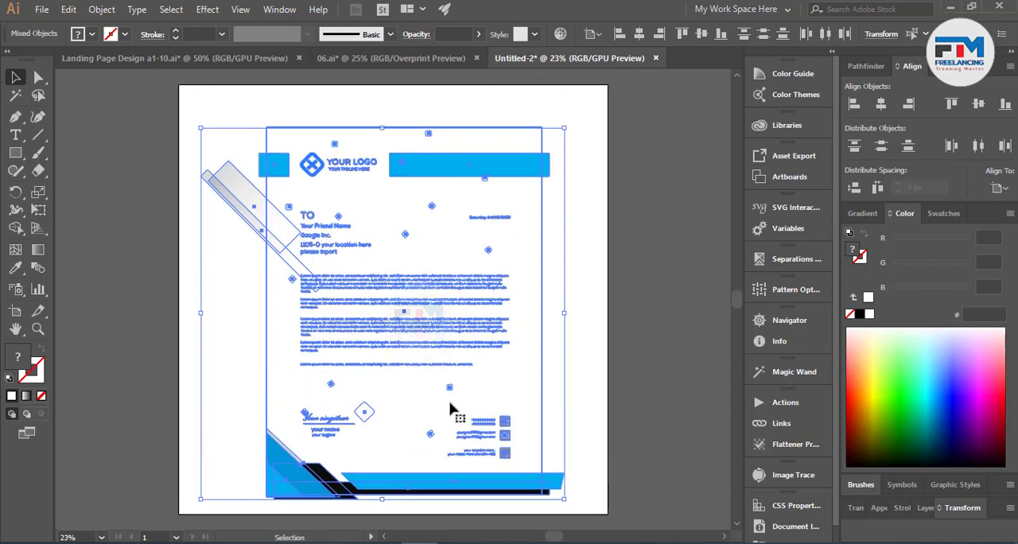
{"action": "left_click_drag", "start_coordinate": [419, 319], "coordinate": [421, 315]}
{"action": "right_click", "coordinate": [422, 316]}
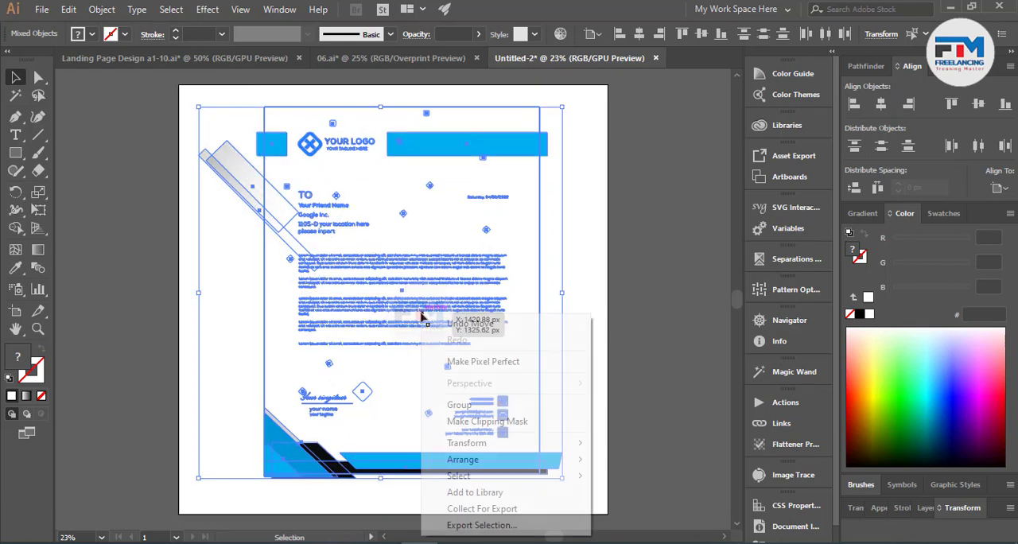
{"action": "left_click", "coordinate": [488, 422]}
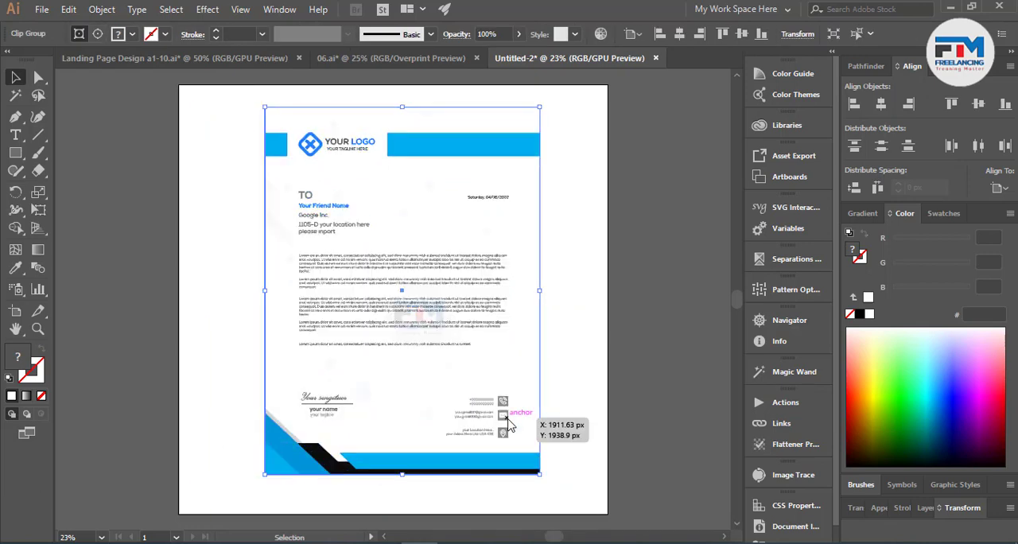
{"action": "left_click", "coordinate": [600, 363]}
{"action": "scroll", "coordinate": [509, 364], "scroll_direction": "up", "scroll_amount": 1}
{"action": "left_click_drag", "start_coordinate": [481, 358], "coordinate": [480, 360]}
{"action": "right_click", "coordinate": [389, 347]}
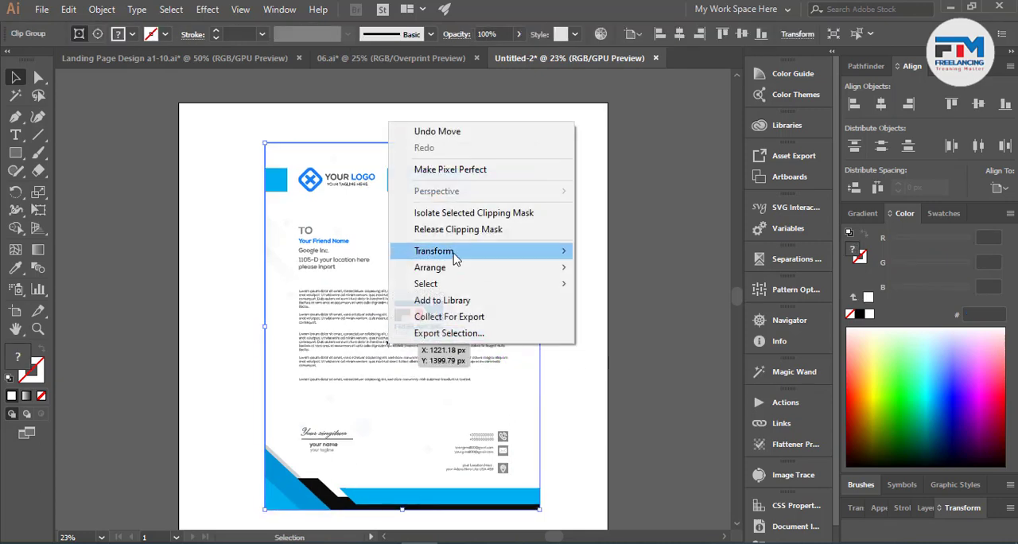
{"action": "left_click", "coordinate": [461, 236]}
{"action": "left_click", "coordinate": [607, 295]}
Step: Trim away the parts of the two gray gradient strips outside the page rectangle's left edge with the Shape Builder tool
{"action": "scroll", "coordinate": [186, 188], "scroll_direction": "up", "scroll_amount": 4}
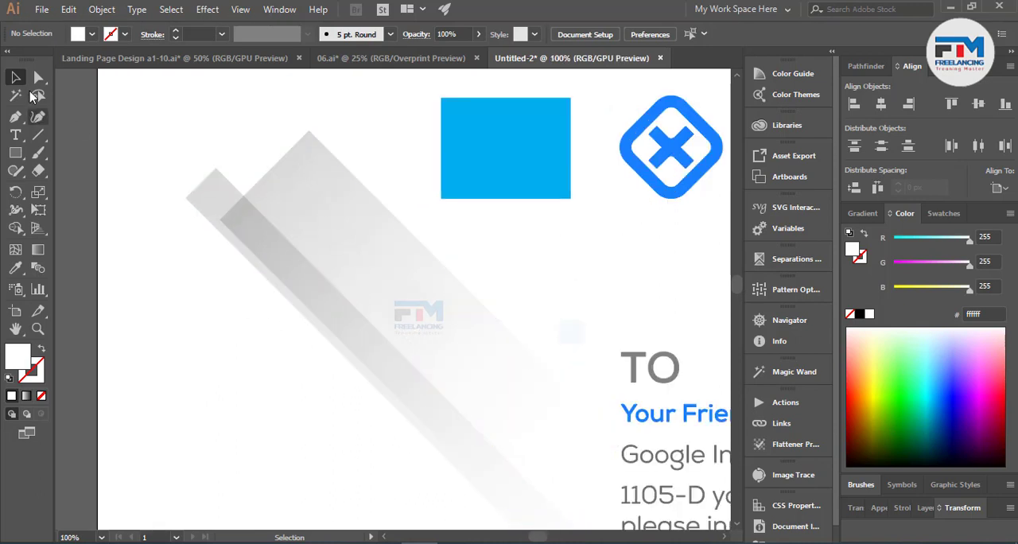
{"action": "left_click_drag", "start_coordinate": [314, 363], "coordinate": [498, 275]}
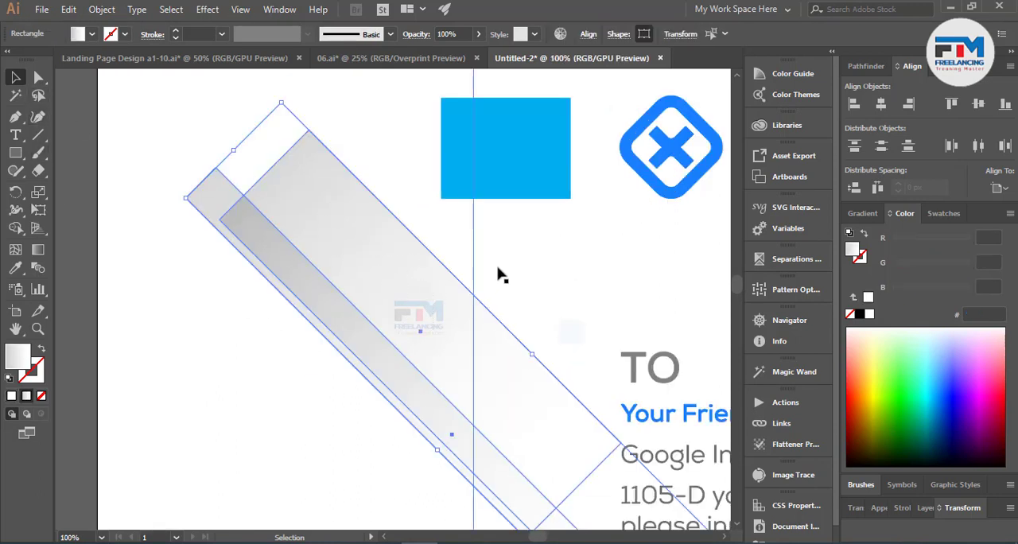
{"action": "left_click", "coordinate": [15, 228]}
{"action": "mouse_move", "coordinate": [281, 355]}
{"action": "left_mouse_down"}
{"action": "mouse_move", "coordinate": [328, 264]}
{"action": "mouse_move", "coordinate": [309, 311]}
{"action": "left_mouse_up"}
{"action": "key", "text": "v"}
{"action": "left_click", "coordinate": [208, 230]}
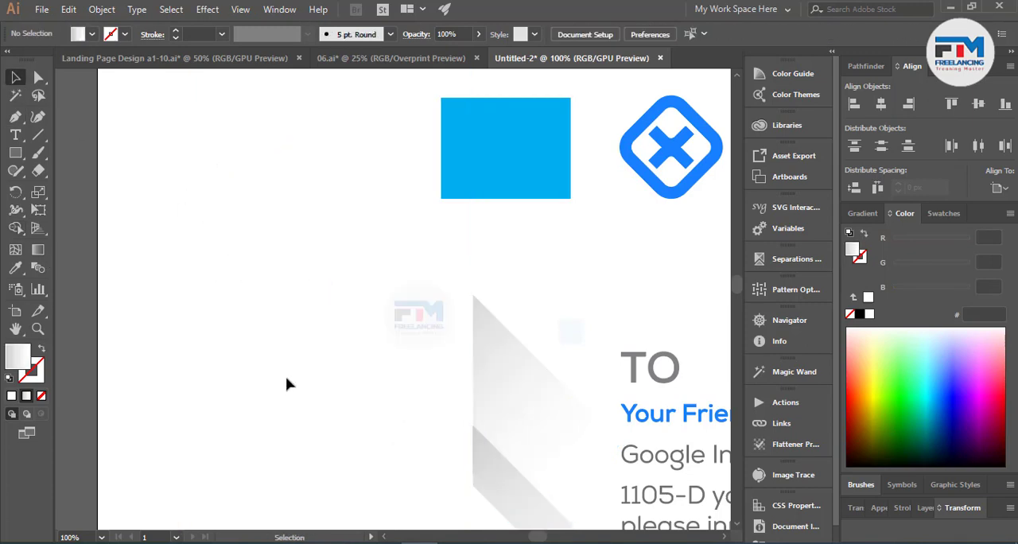
Step: Set the blending mode of both trimmed gray gradient strips to Normal
{"action": "scroll", "coordinate": [288, 385], "scroll_direction": "down", "scroll_amount": 4, "text": "alt"}
{"action": "scroll", "coordinate": [332, 423], "scroll_direction": "up", "scroll_amount": 4, "text": "alt"}
{"action": "left_click", "coordinate": [363, 387]}
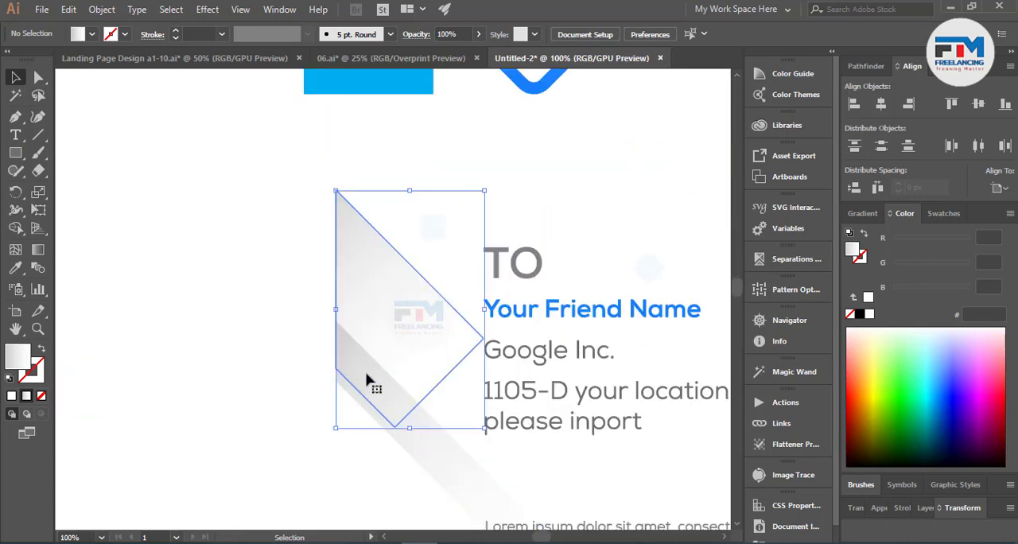
{"action": "left_click", "coordinate": [430, 466], "text": "shift"}
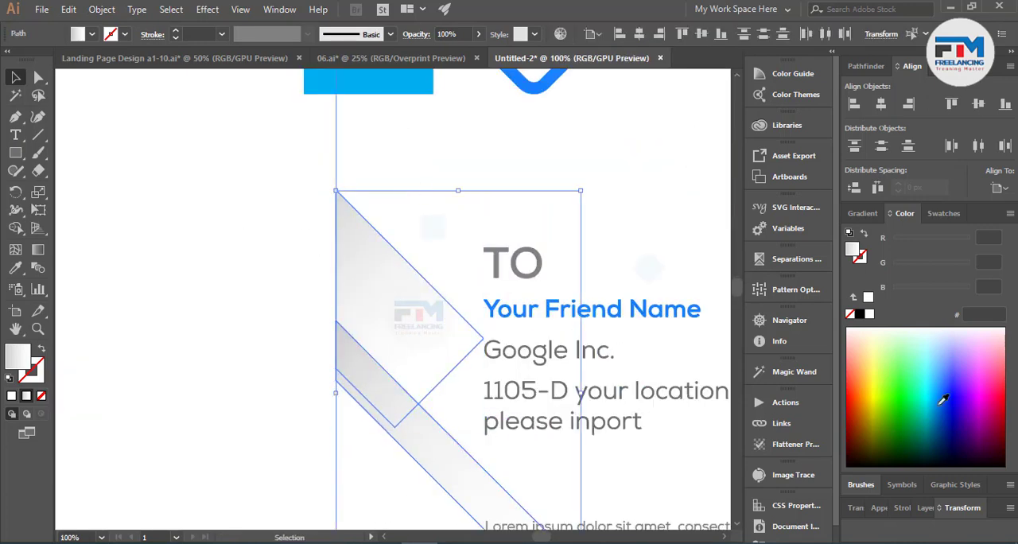
{"action": "left_click", "coordinate": [857, 507]}
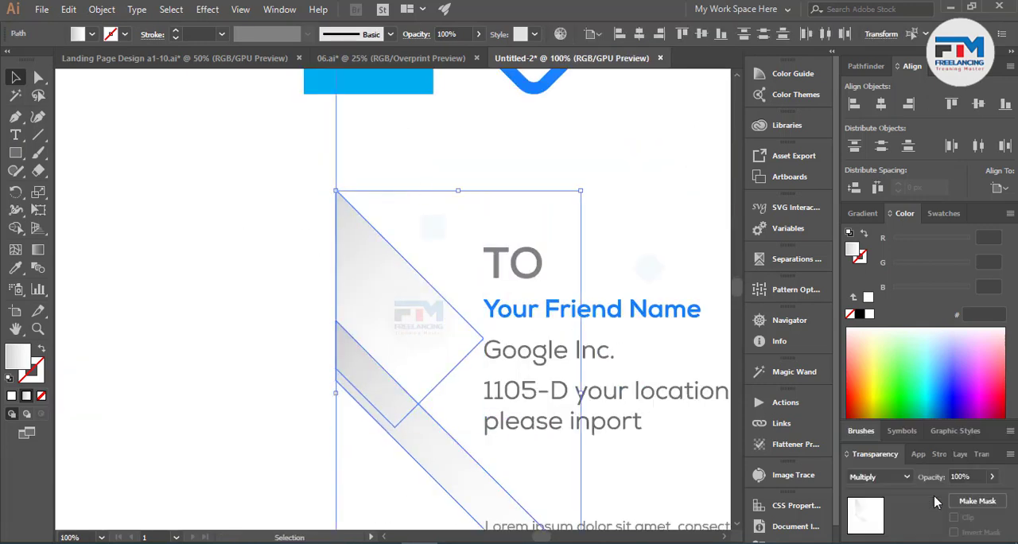
{"action": "left_click", "coordinate": [971, 475]}
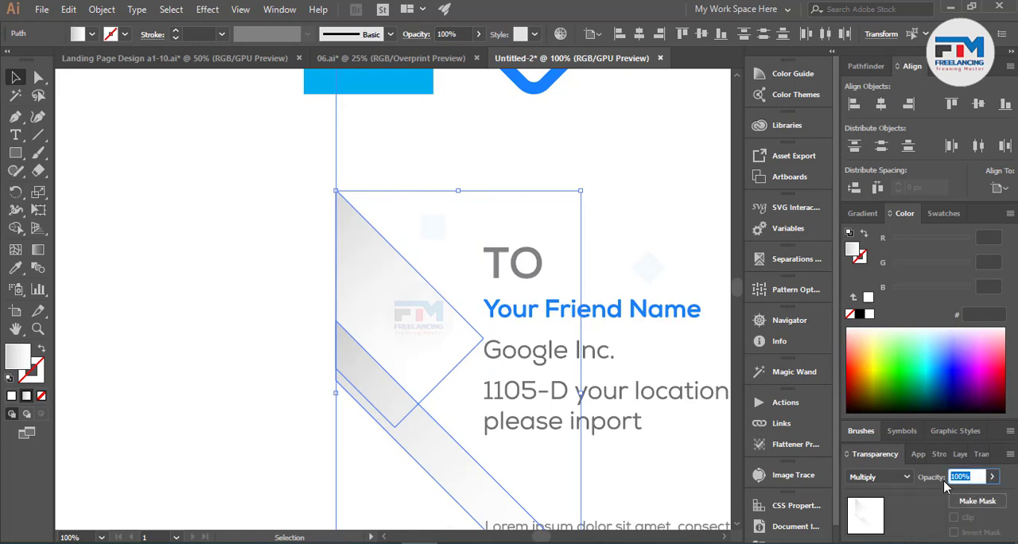
{"action": "left_click", "coordinate": [859, 478]}
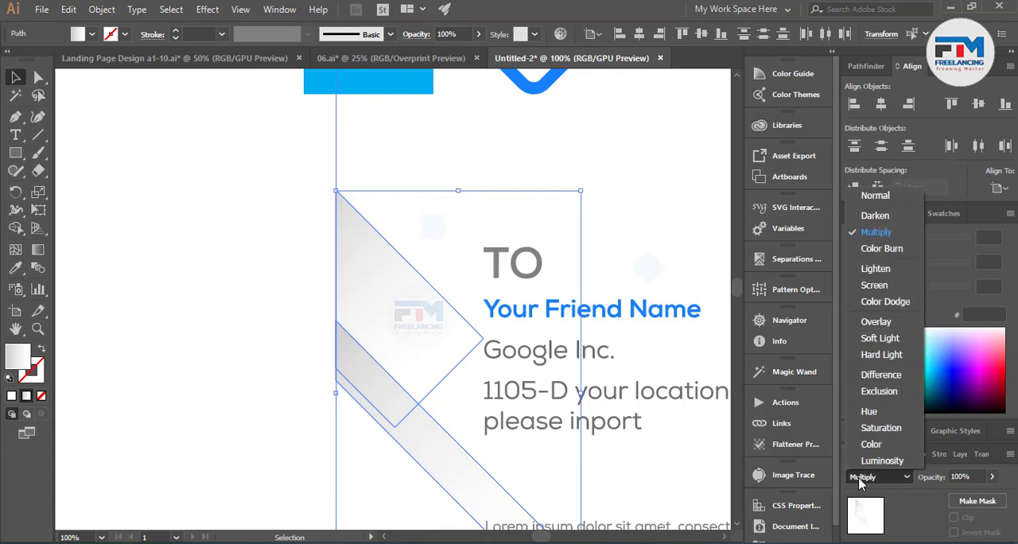
{"action": "left_click", "coordinate": [875, 196]}
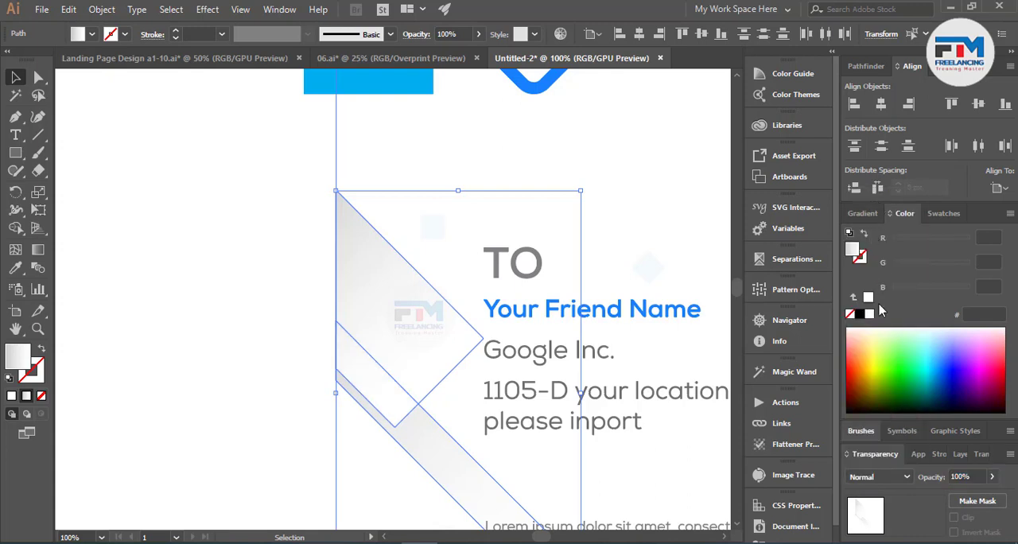
{"action": "left_click", "coordinate": [879, 476]}
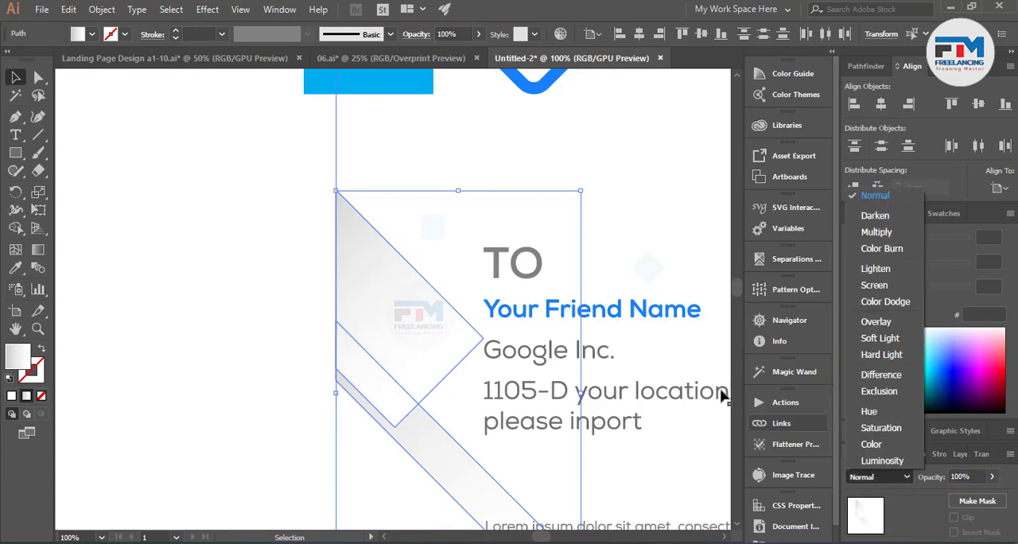
Step: Set both trimmed gray gradient strips to Multiply blending at 25% opacity
{"action": "left_click", "coordinate": [876, 233]}
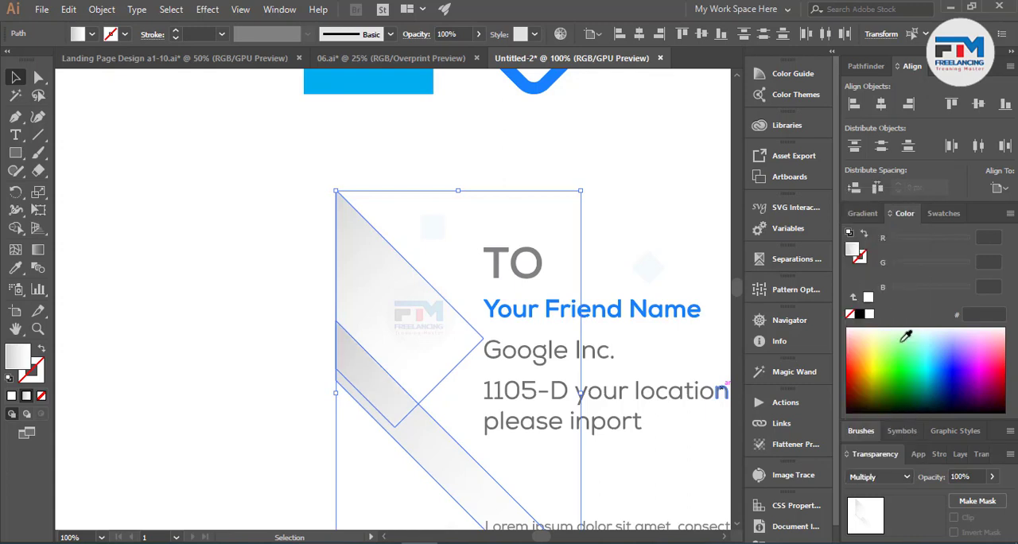
{"action": "left_click", "coordinate": [962, 477]}
{"action": "type", "text": "25"}
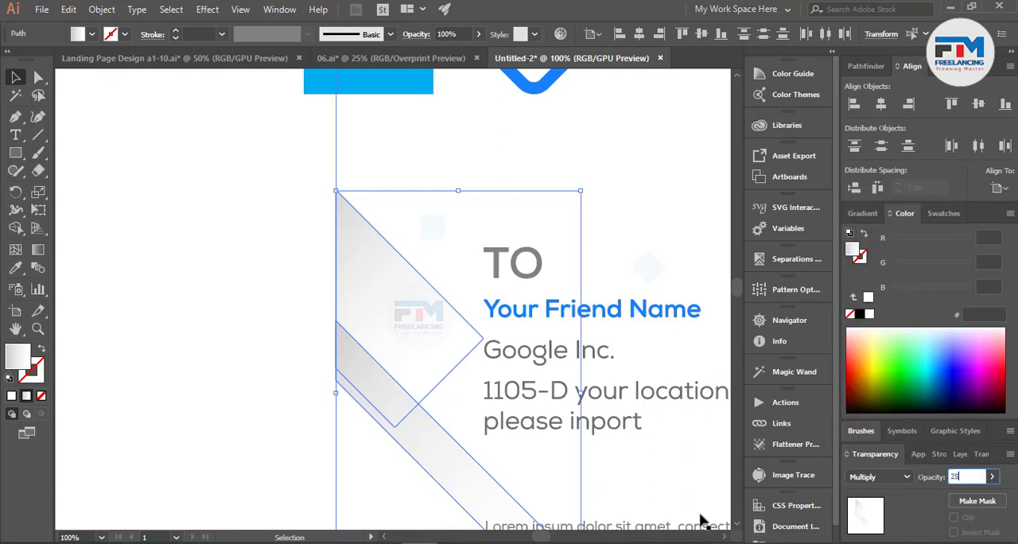
{"action": "key", "text": "Return"}
{"action": "left_click", "coordinate": [180, 352]}
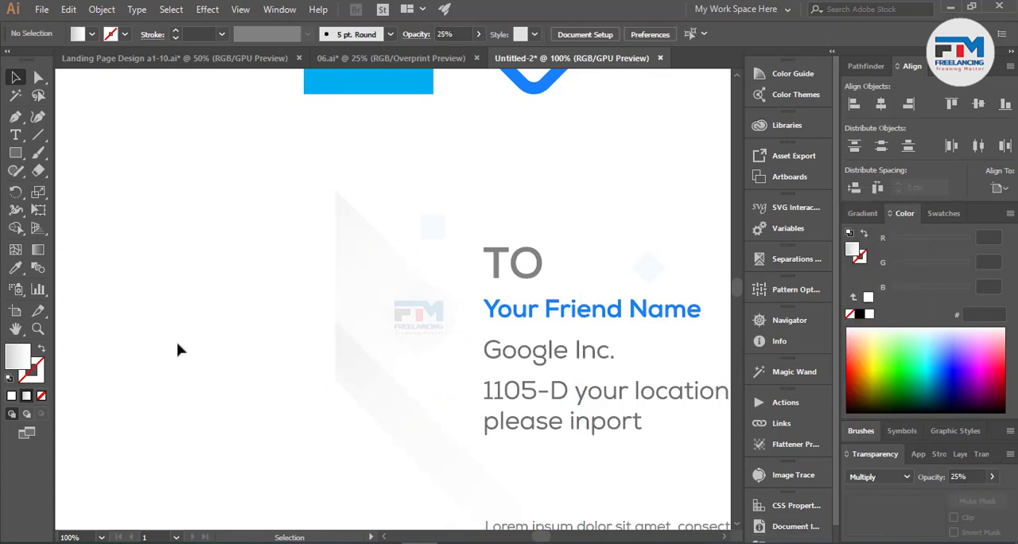
Step: Shorten the long blue header bar so that it ends at the page rectangle's right edge
{"action": "scroll", "coordinate": [202, 380], "scroll_direction": "down", "scroll_amount": 4}
{"action": "scroll", "coordinate": [199, 282], "scroll_direction": "down", "scroll_amount": 3}
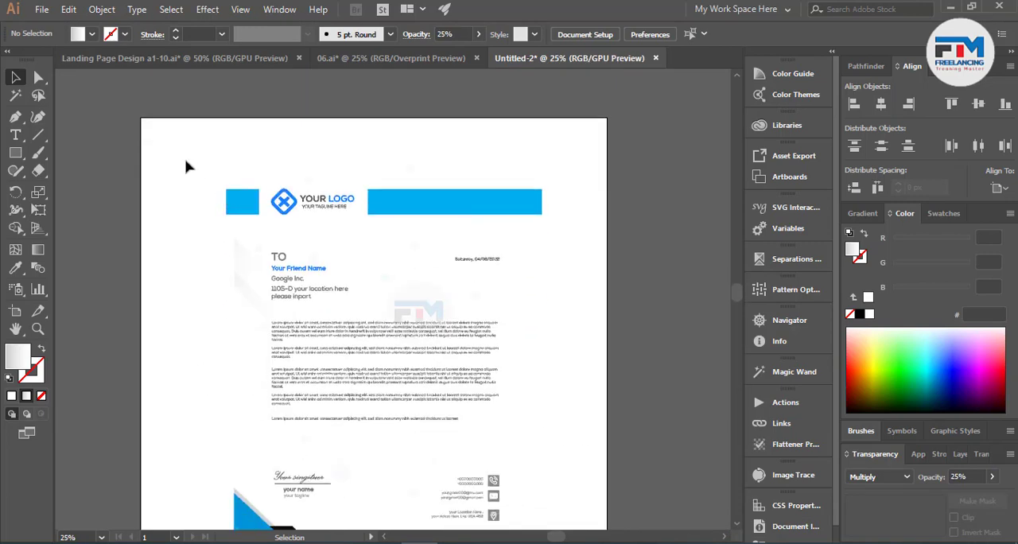
{"action": "scroll", "coordinate": [516, 491], "scroll_direction": "down", "scroll_amount": 2}
{"action": "scroll", "coordinate": [541, 485], "scroll_direction": "down", "scroll_amount": 2}
{"action": "key", "text": "ctrl+a"}
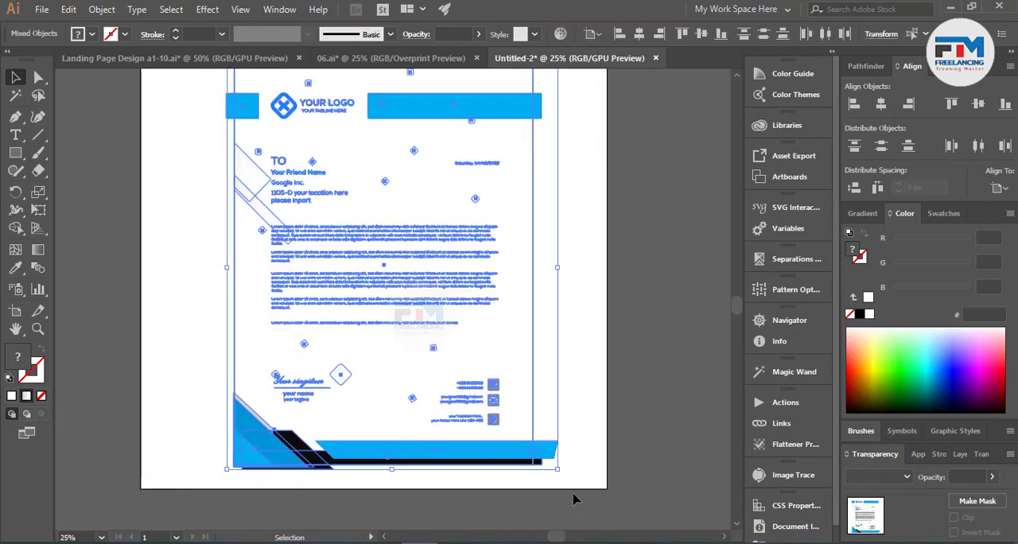
{"action": "scroll", "coordinate": [557, 106], "scroll_direction": "up", "scroll_amount": 3}
{"action": "scroll", "coordinate": [571, 238], "scroll_direction": "up", "scroll_amount": 4}
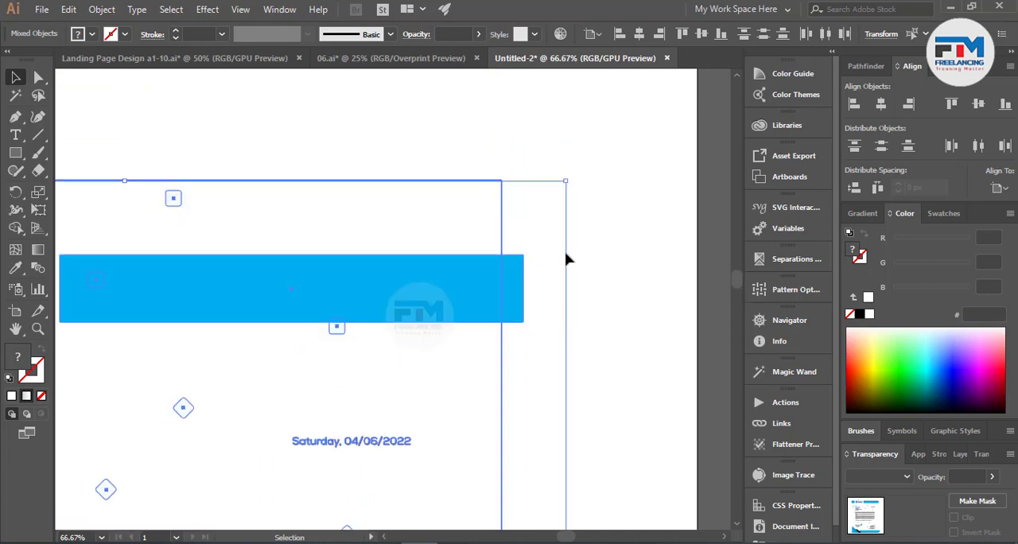
{"action": "scroll", "coordinate": [522, 323], "scroll_direction": "up", "scroll_amount": 3}
{"action": "left_click", "coordinate": [552, 303]}
{"action": "left_click", "coordinate": [512, 268]}
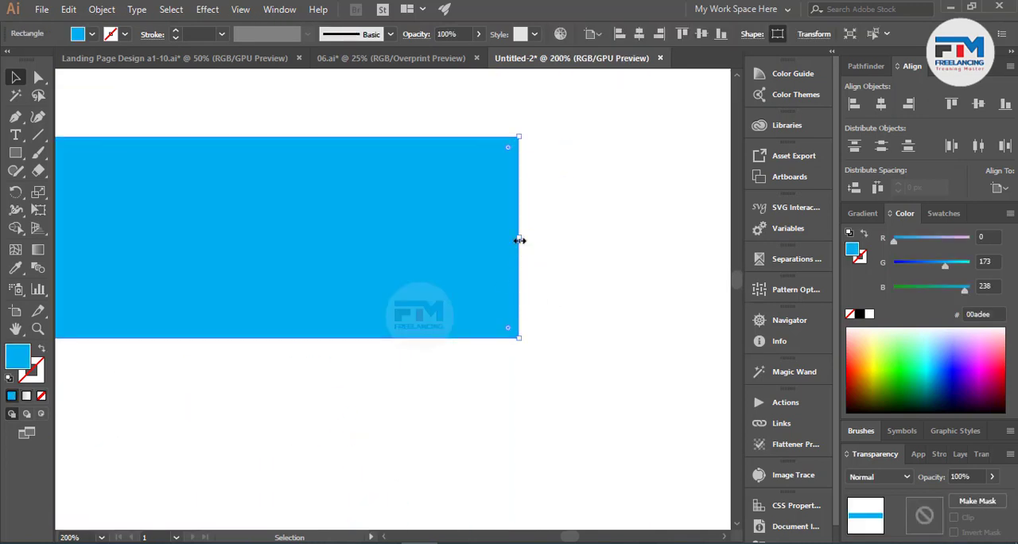
{"action": "left_click_drag", "start_coordinate": [519, 238], "coordinate": [463, 236]}
{"action": "scroll", "coordinate": [575, 285], "scroll_direction": "down", "scroll_amount": 5}
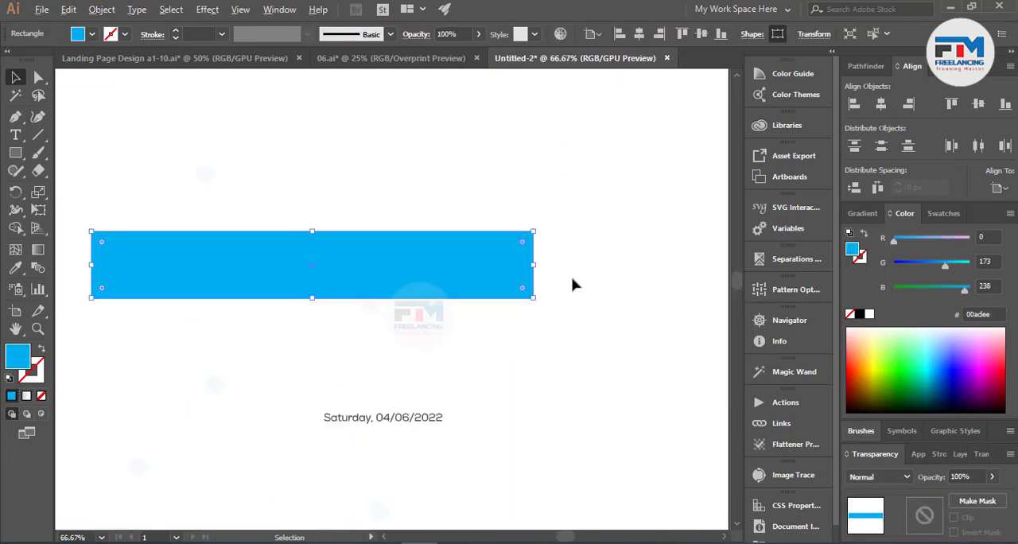
Step: Narrow the small blue header block beside the logo so that it starts at the page's left edge
{"action": "scroll", "coordinate": [195, 268], "scroll_direction": "up", "scroll_amount": 4}
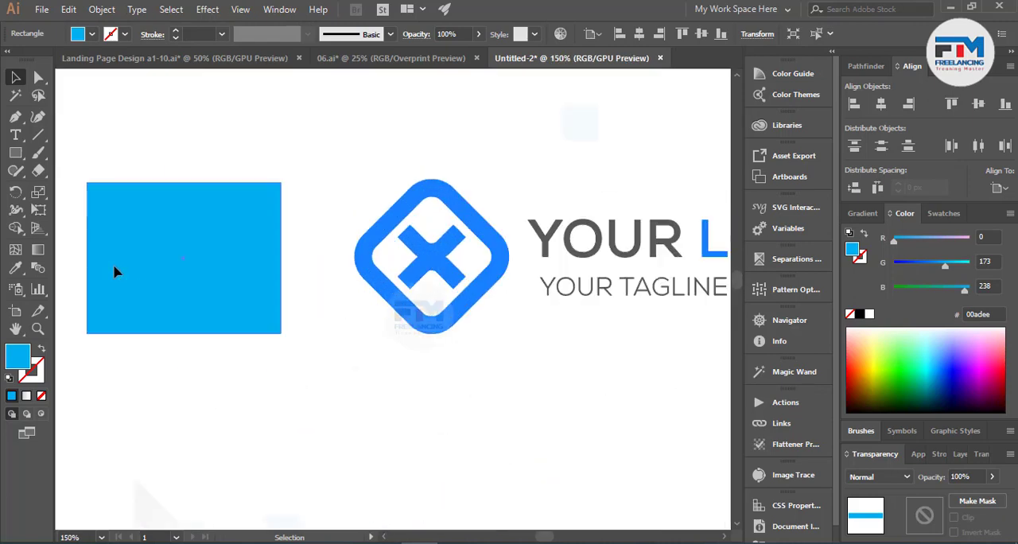
{"action": "left_click", "coordinate": [92, 262]}
{"action": "left_click_drag", "start_coordinate": [89, 259], "coordinate": [129, 258]}
{"action": "scroll", "coordinate": [295, 268], "scroll_direction": "down", "scroll_amount": 5}
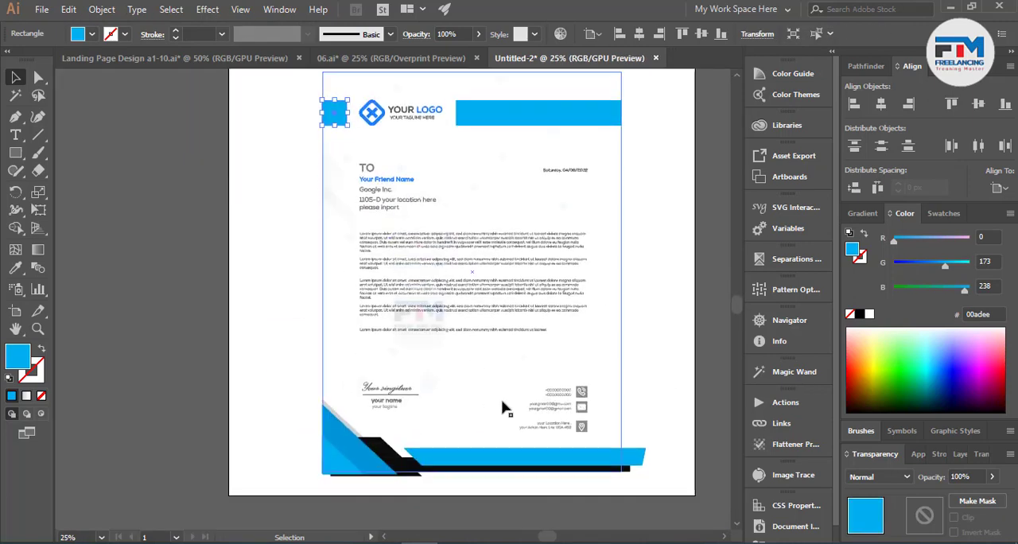
Step: Trim the parts of the blue and black footer bands beyond the page's right edge with the Shape Builder tool
{"action": "scroll", "coordinate": [636, 437], "scroll_direction": "up", "scroll_amount": 5}
{"action": "left_click", "coordinate": [628, 420]}
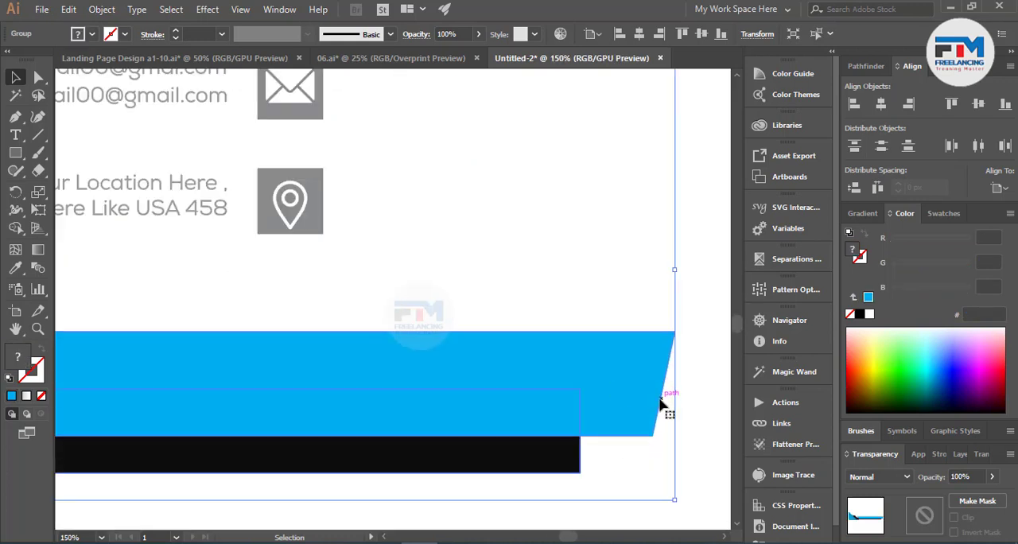
{"action": "scroll", "coordinate": [604, 453], "scroll_direction": "down", "scroll_amount": 2}
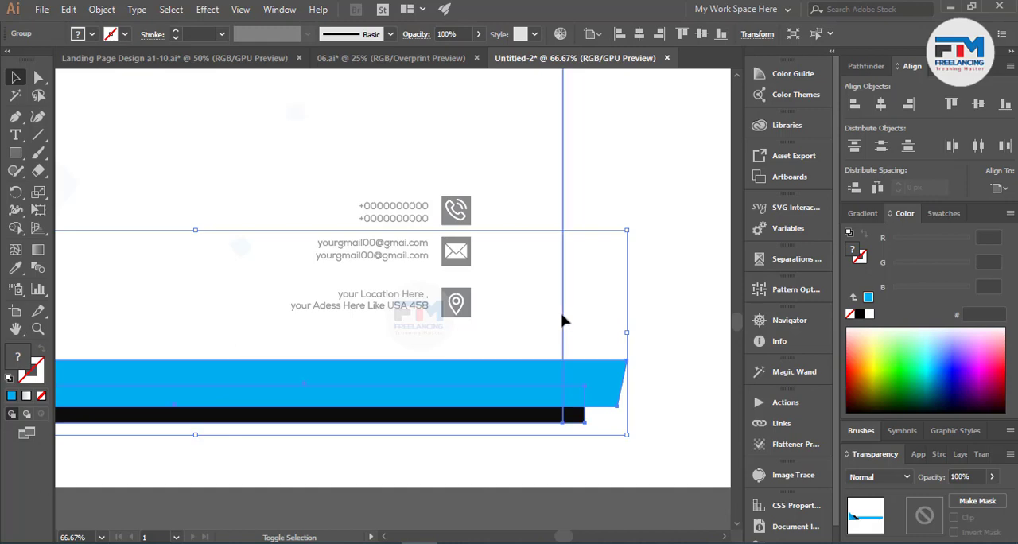
{"action": "left_click", "coordinate": [563, 322], "text": "shift"}
{"action": "left_click", "coordinate": [15, 228]}
{"action": "scroll", "coordinate": [671, 471], "scroll_direction": "up", "scroll_amount": 2}
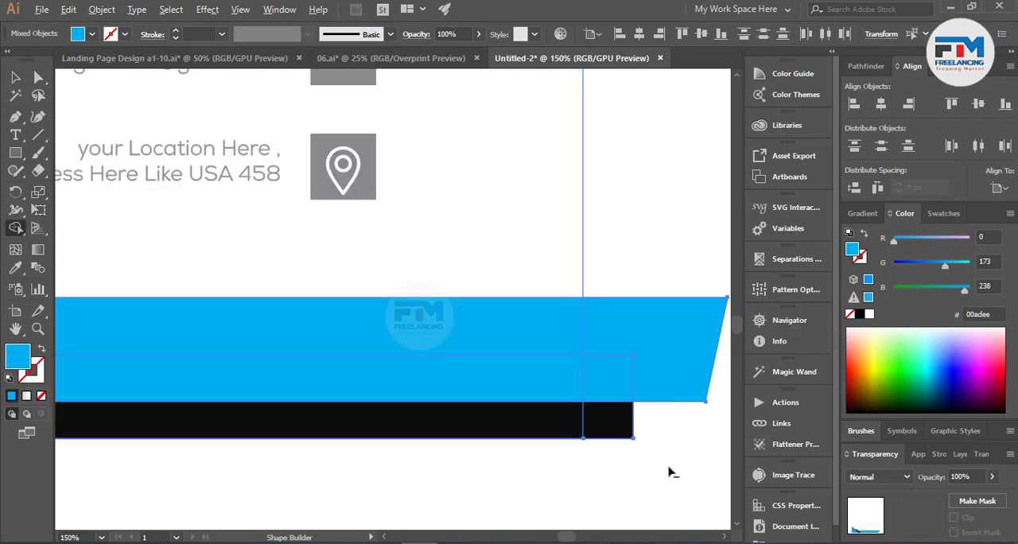
{"action": "left_click", "coordinate": [625, 370], "text": "alt"}
{"action": "scroll", "coordinate": [592, 422], "scroll_direction": "down", "scroll_amount": 5}
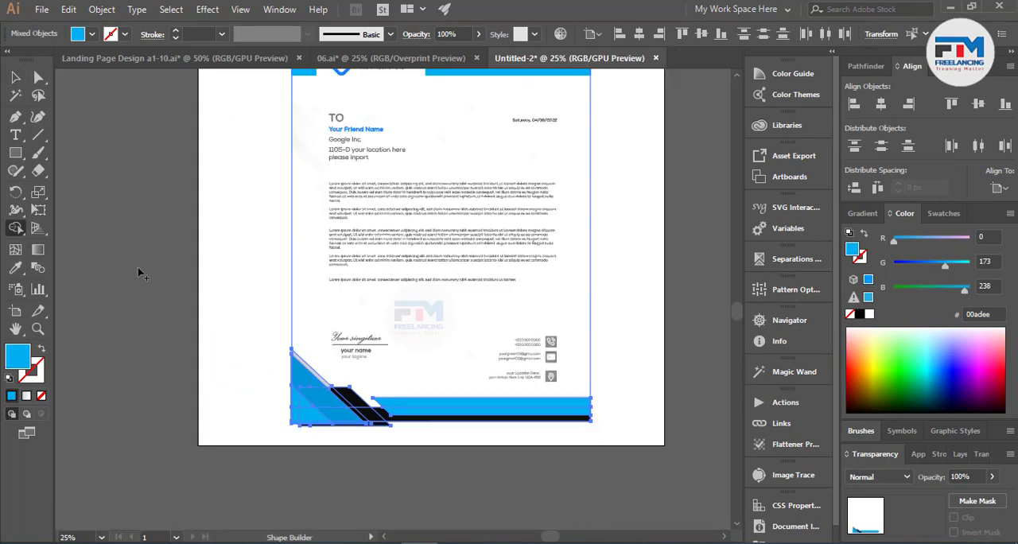
{"action": "left_click", "coordinate": [15, 77]}
{"action": "left_click", "coordinate": [237, 293]}
Step: Select the entire letterhead artwork and clip it to the page rectangle with a clipping mask
{"action": "scroll", "coordinate": [327, 360], "scroll_direction": "down", "scroll_amount": 3}
{"action": "scroll", "coordinate": [347, 400], "scroll_direction": "up", "scroll_amount": 2}
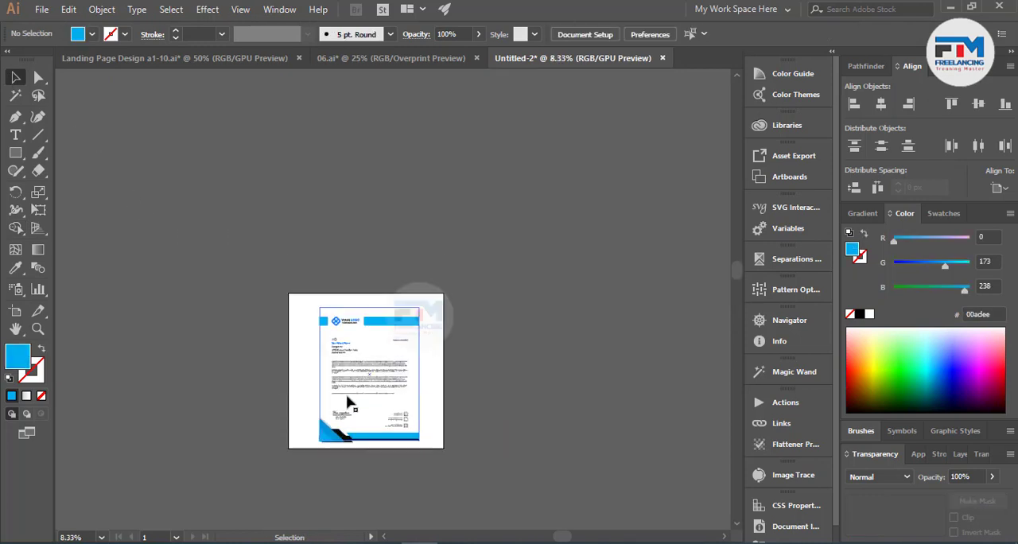
{"action": "left_click_drag", "start_coordinate": [411, 366], "coordinate": [557, 528]}
{"action": "right_click", "coordinate": [389, 358]}
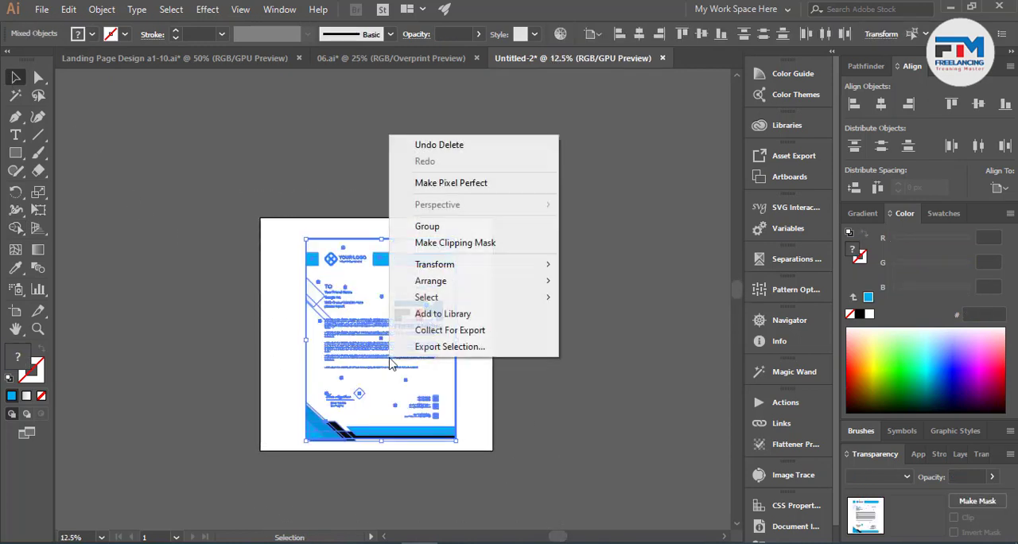
{"action": "left_click", "coordinate": [455, 243]}
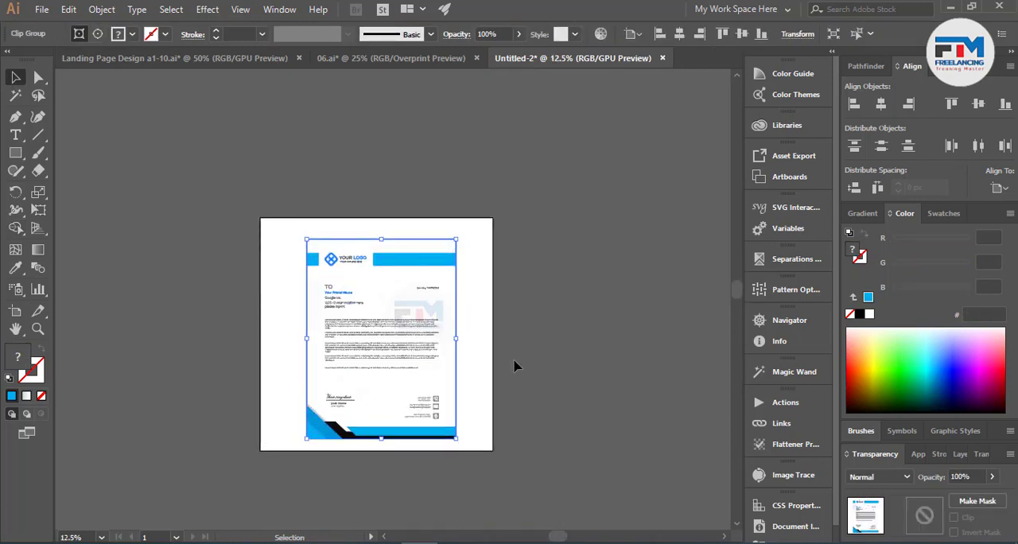
{"action": "left_click", "coordinate": [461, 381]}
Step: Scale the clipped letterhead down slightly about its center to leave a wider margin on the artboard
{"action": "scroll", "coordinate": [389, 389], "scroll_direction": "up", "scroll_amount": 1}
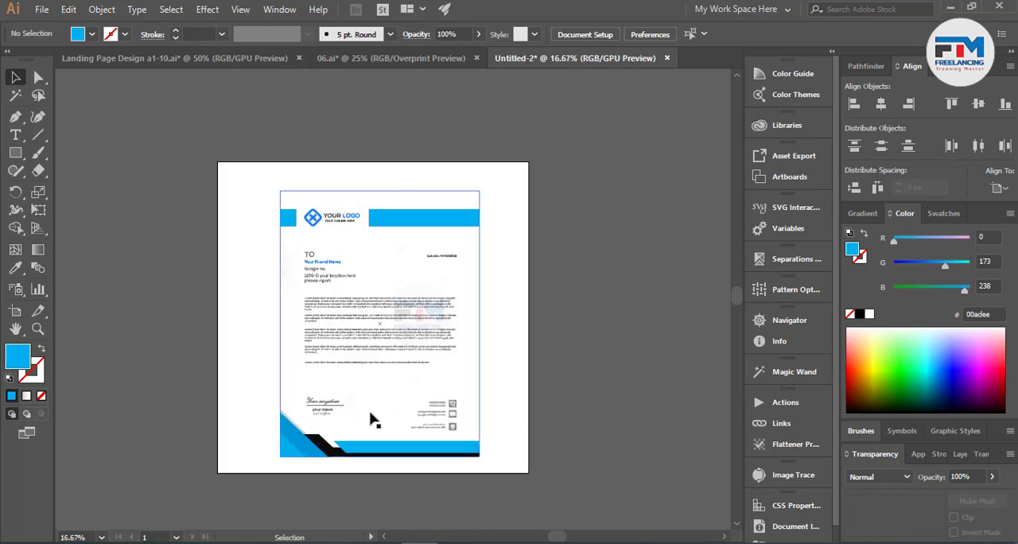
{"action": "left_click", "coordinate": [374, 420]}
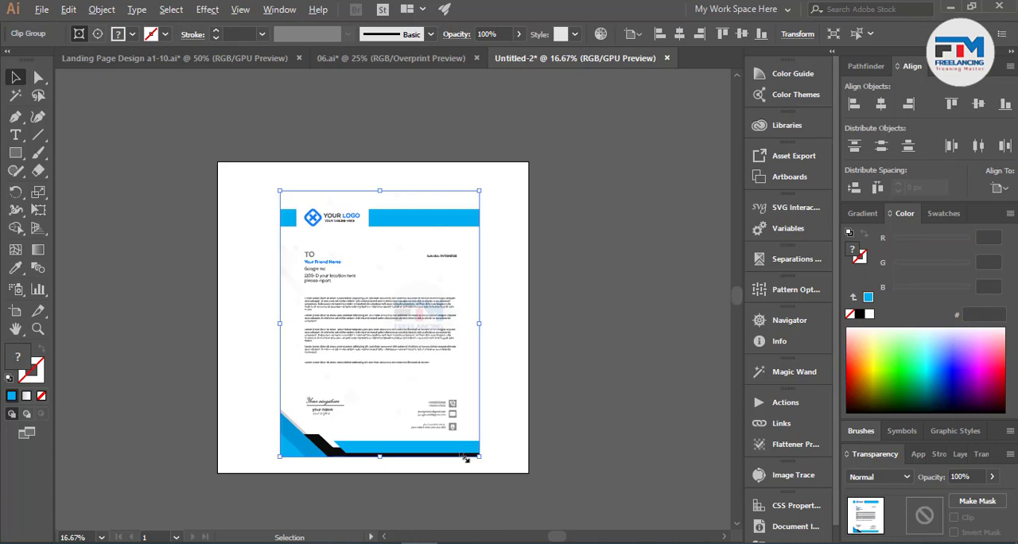
{"action": "left_click_drag", "start_coordinate": [465, 459], "coordinate": [460, 454]}
{"action": "scroll", "coordinate": [392, 466], "scroll_direction": "up", "scroll_amount": 1}
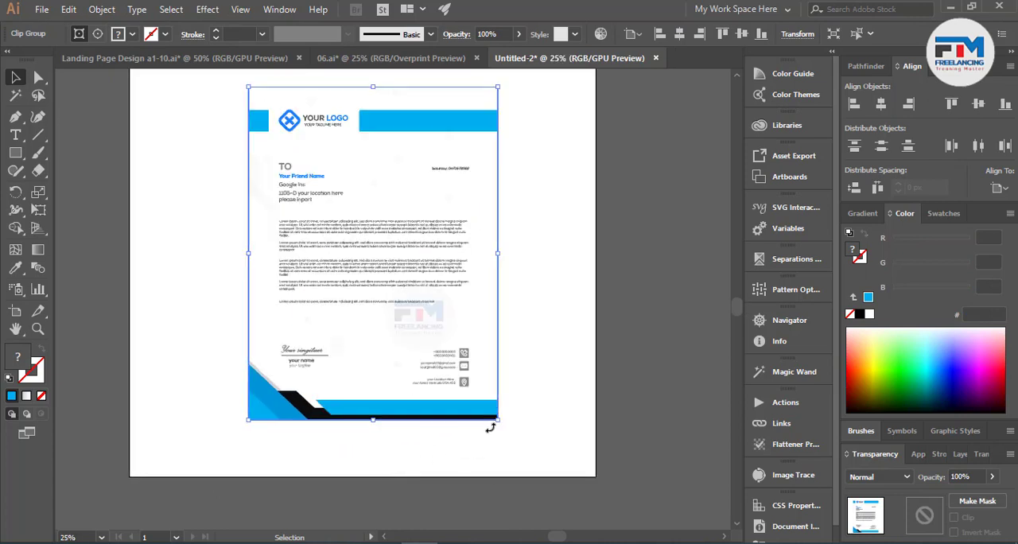
{"action": "left_click_drag", "start_coordinate": [499, 420], "coordinate": [531, 455]}
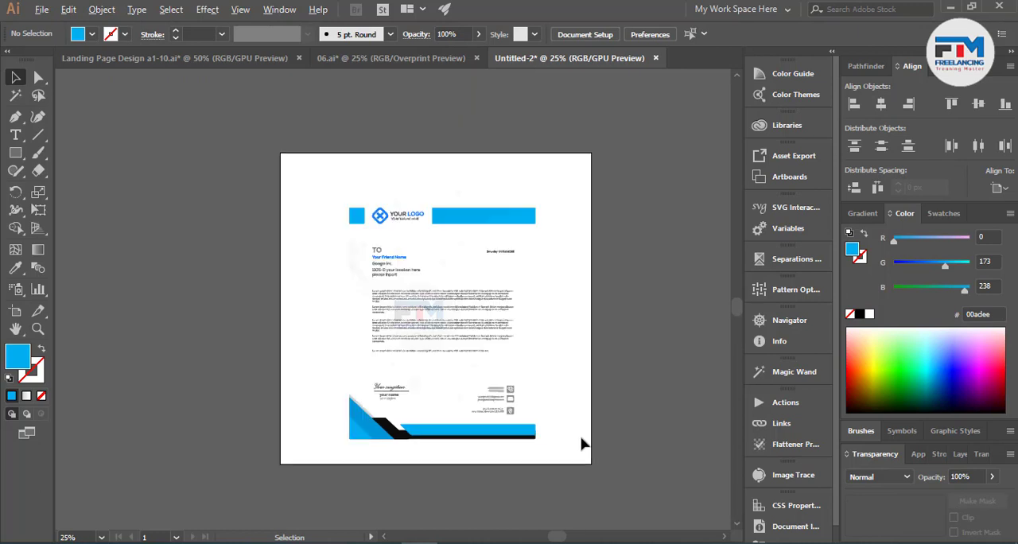
{"action": "scroll", "coordinate": [582, 438], "scroll_direction": "down", "scroll_amount": 2}
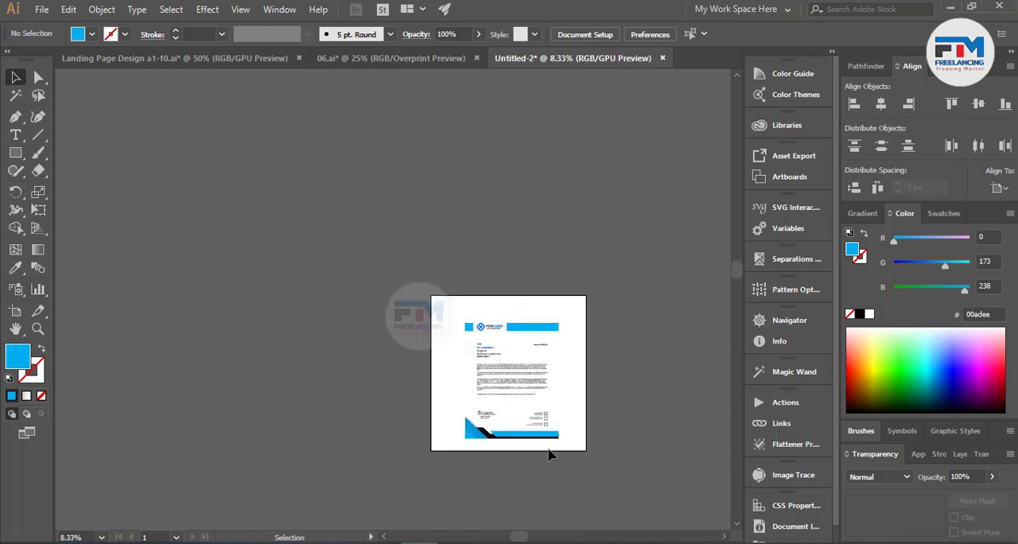
Step: Draw a horizontal rectangle about 1816 × 240 px in the empty area left of the artboard
{"action": "scroll", "coordinate": [522, 457], "scroll_direction": "up", "scroll_amount": 1}
{"action": "left_click", "coordinate": [14, 155]}
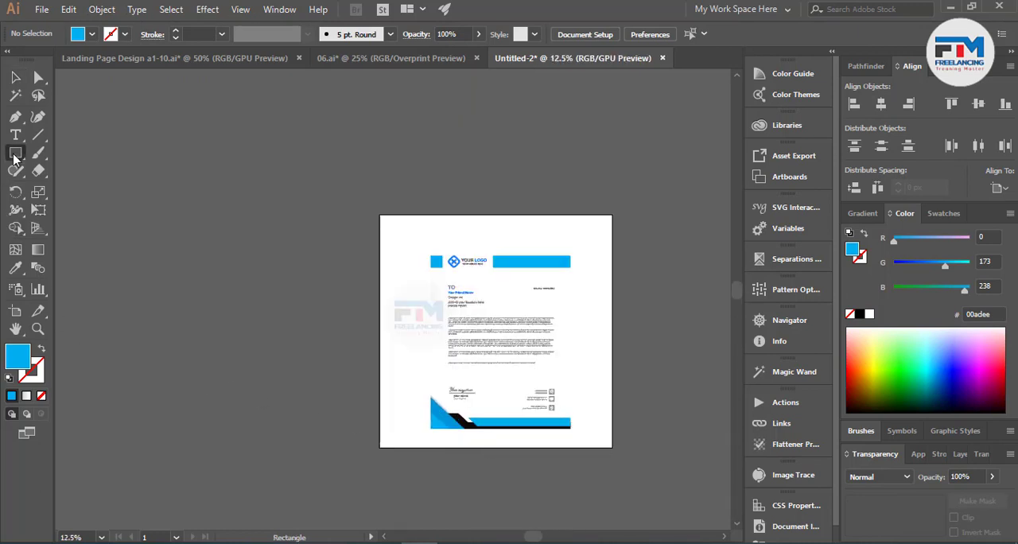
{"action": "right_click", "coordinate": [14, 156]}
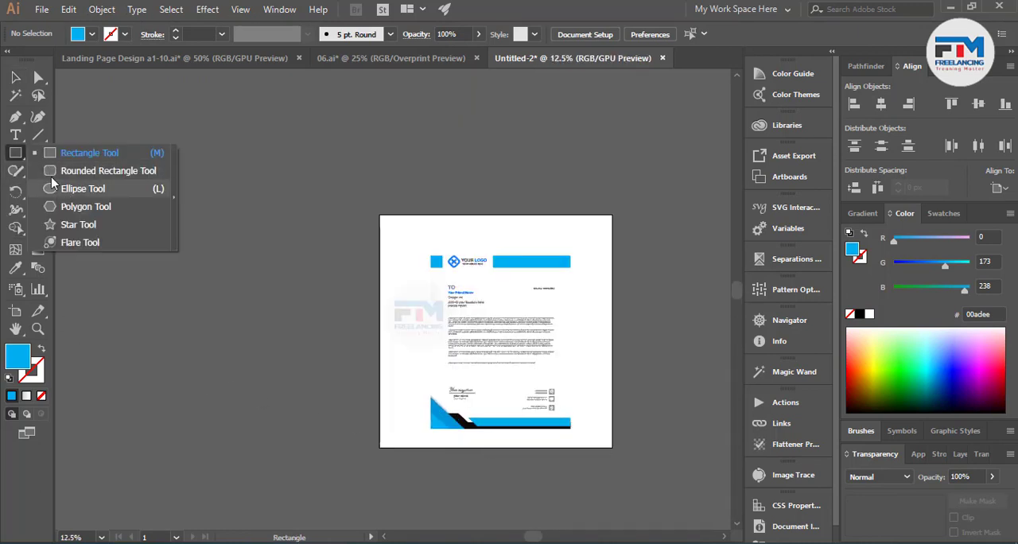
{"action": "left_click", "coordinate": [56, 157]}
{"action": "left_click_drag", "start_coordinate": [179, 305], "coordinate": [350, 326]}
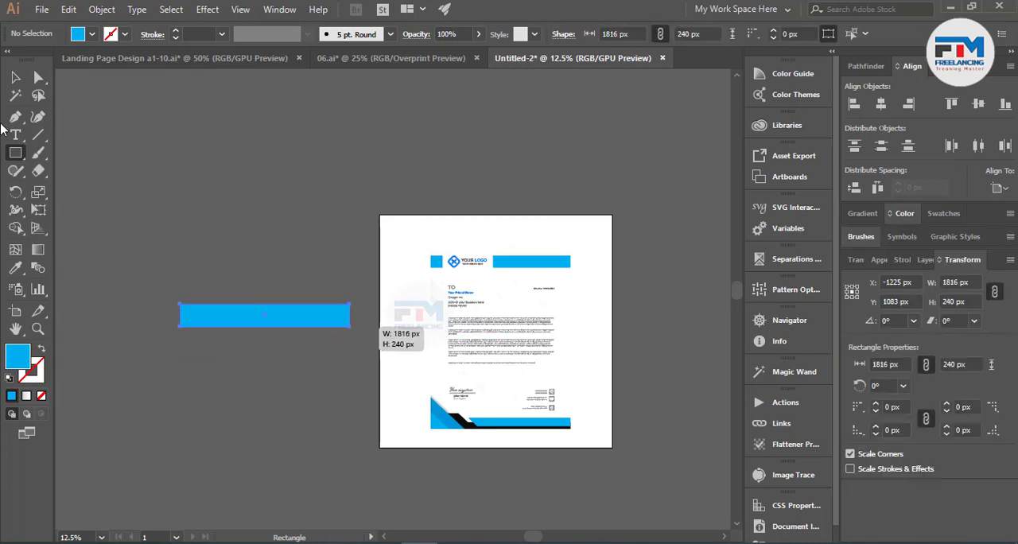
{"action": "left_click", "coordinate": [15, 78]}
{"action": "left_click", "coordinate": [210, 344]}
Step: Fill the new rectangle beside the artboard with black
{"action": "scroll", "coordinate": [210, 344], "scroll_direction": "up", "scroll_amount": 3}
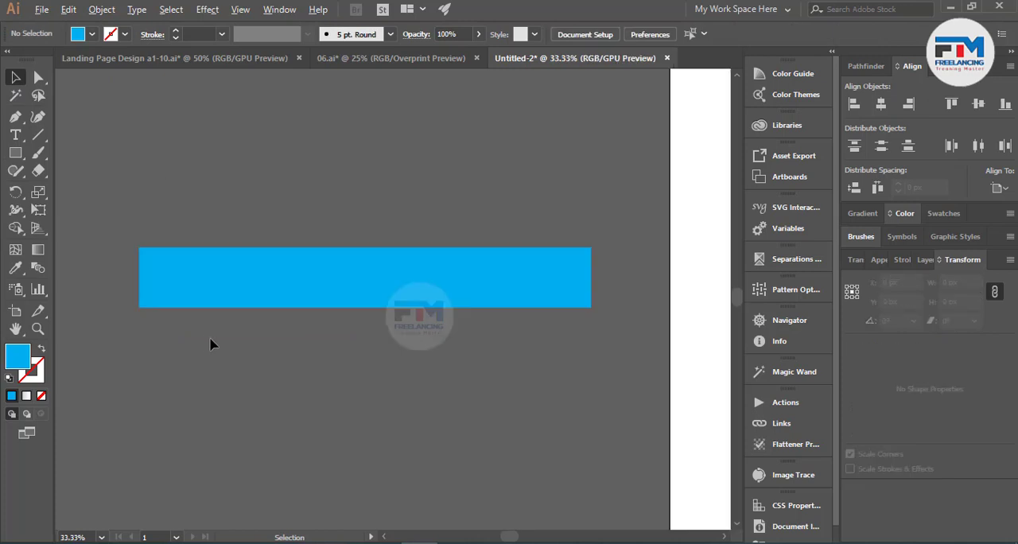
{"action": "left_click", "coordinate": [180, 289]}
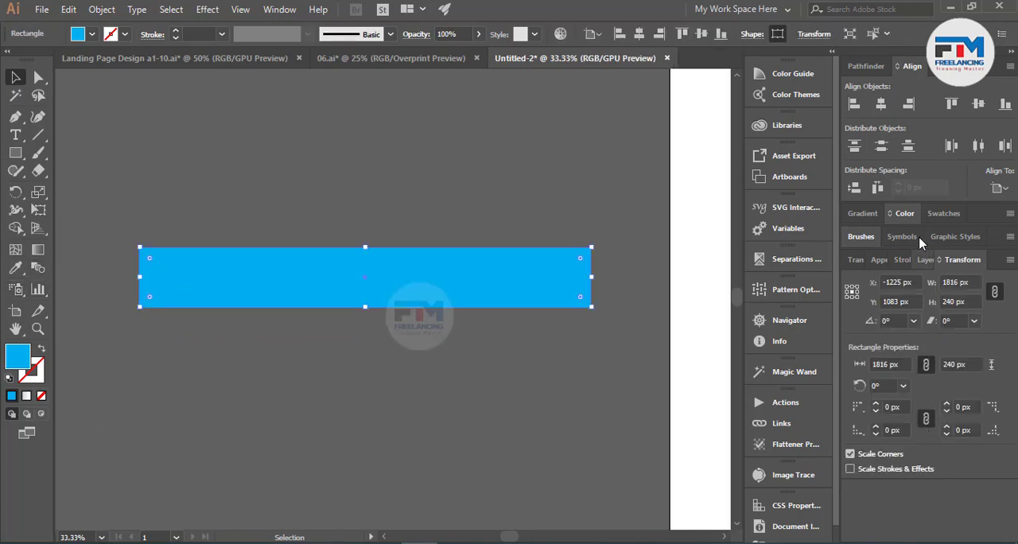
{"action": "left_click", "coordinate": [904, 213]}
{"action": "left_click", "coordinate": [860, 314]}
{"action": "left_click", "coordinate": [478, 359]}
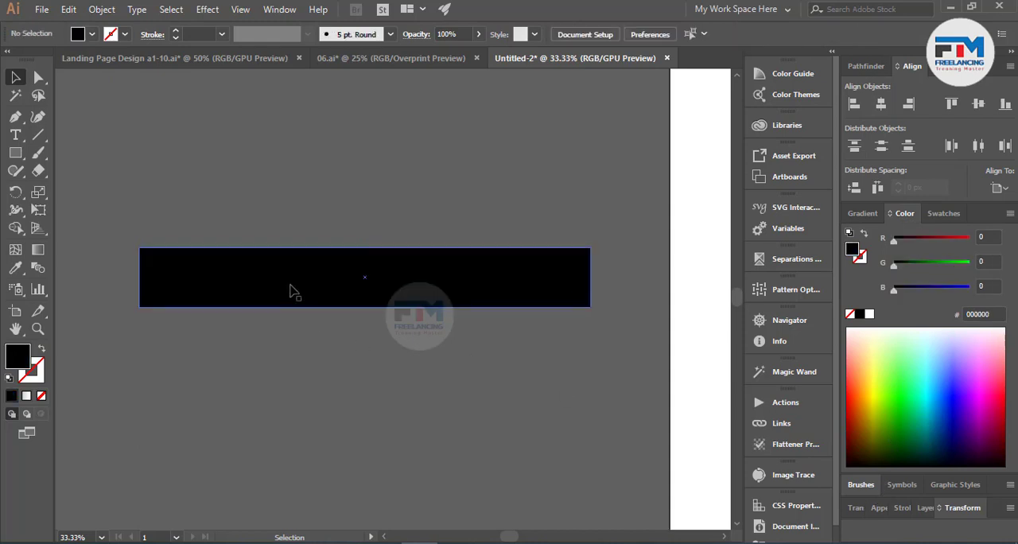
Step: Add a center mesh point to the black rectangle and one more on its horizontal midline on each side
{"action": "left_click", "coordinate": [292, 291]}
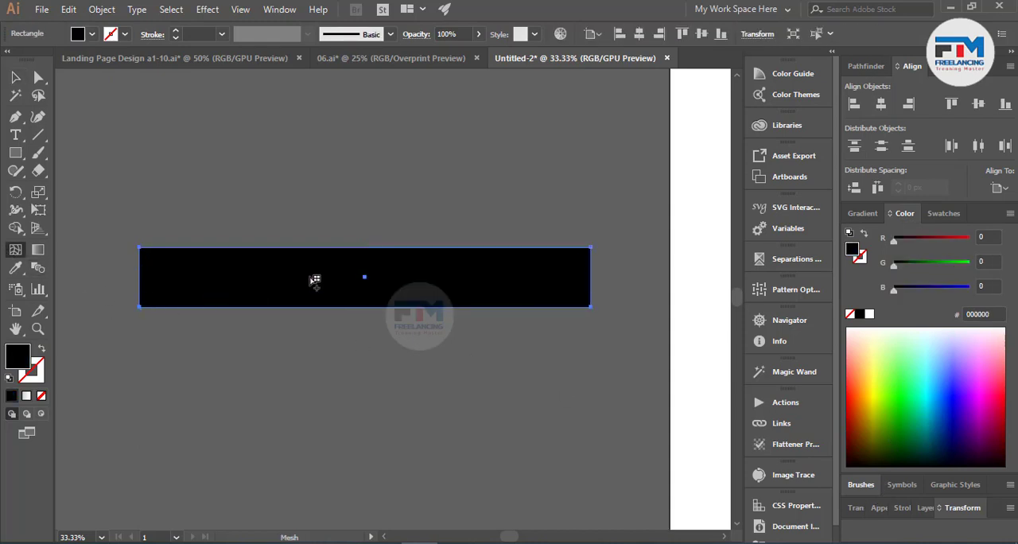
{"action": "left_click", "coordinate": [365, 277]}
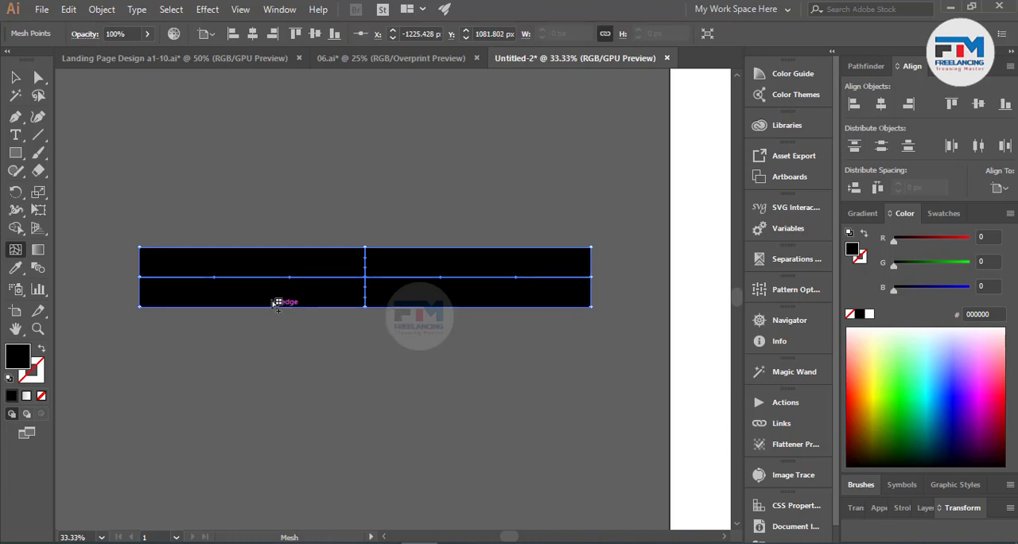
{"action": "left_click", "coordinate": [245, 277]}
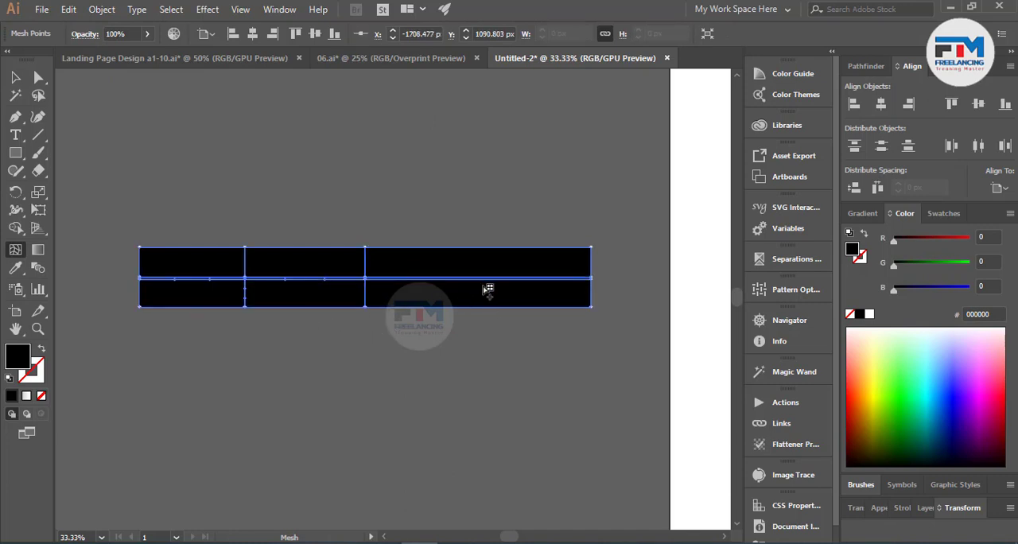
{"action": "key", "text": "ctrl+z"}
{"action": "left_click", "coordinate": [246, 277]}
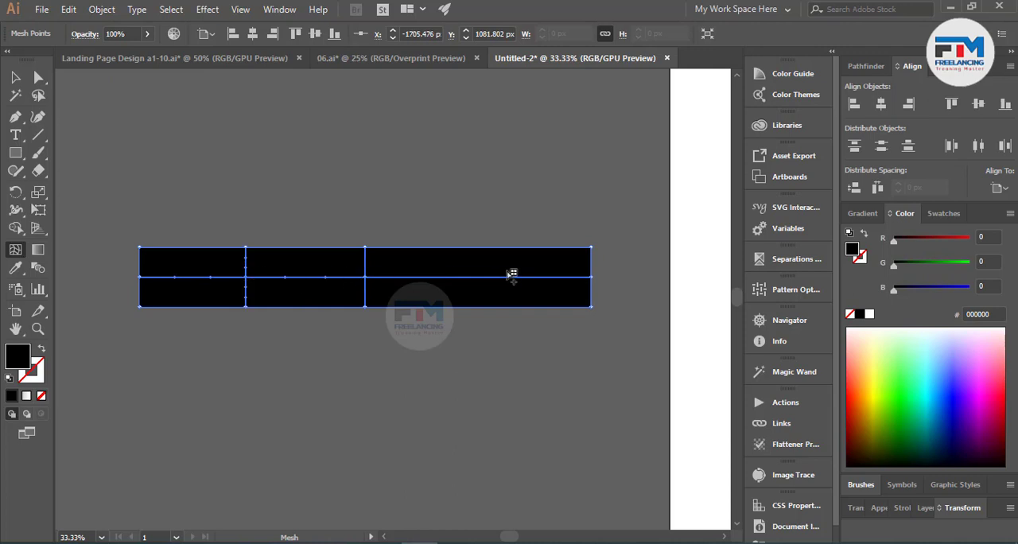
{"action": "left_click", "coordinate": [511, 278]}
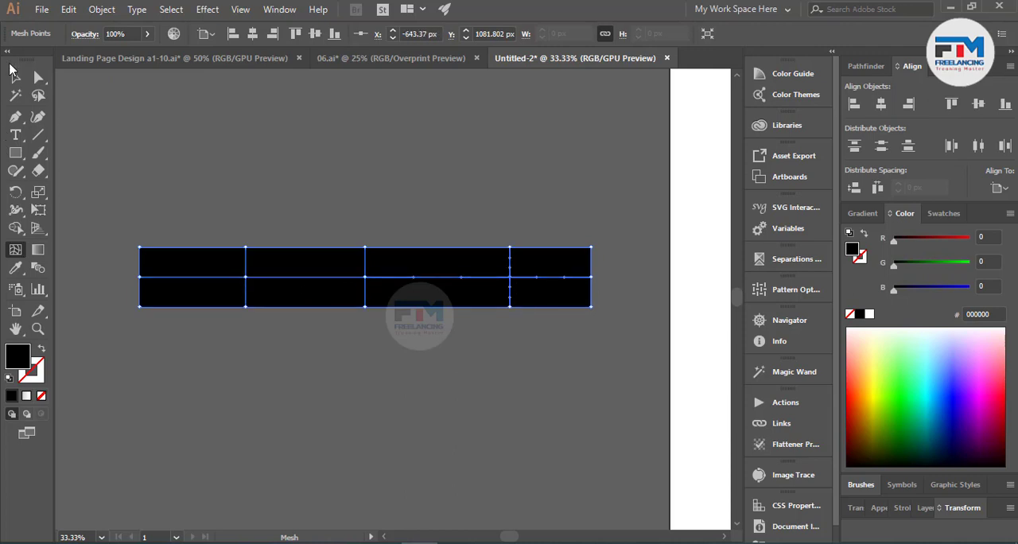
{"action": "left_click", "coordinate": [14, 83]}
{"action": "left_click", "coordinate": [104, 140]}
Step: Move the black mesh rectangle directly beneath the letterhead's bottom edge, aligned with the page's left edge
{"action": "scroll", "coordinate": [162, 297], "scroll_direction": "down", "scroll_amount": 4}
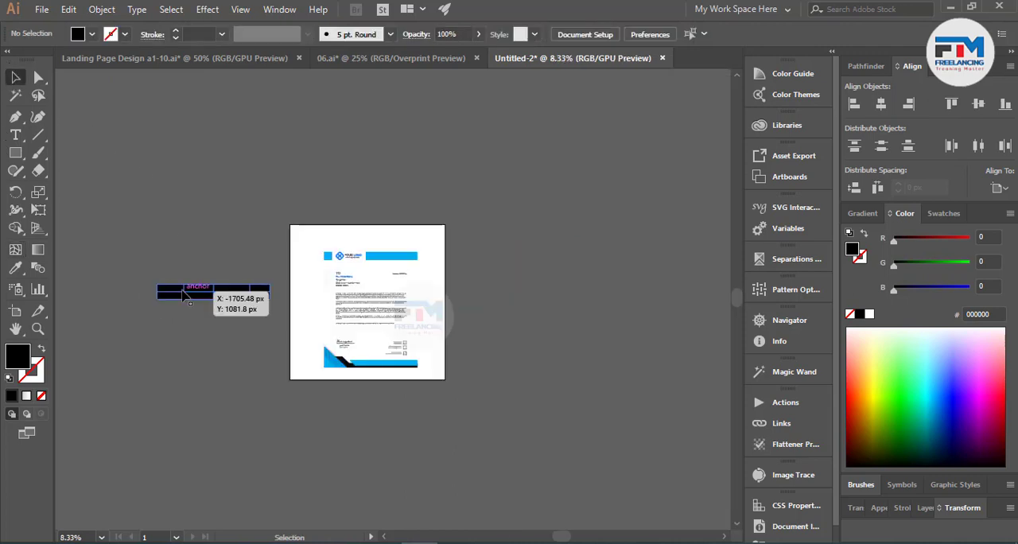
{"action": "left_click_drag", "start_coordinate": [189, 288], "coordinate": [355, 375]}
{"action": "scroll", "coordinate": [368, 379], "scroll_direction": "up", "scroll_amount": 4}
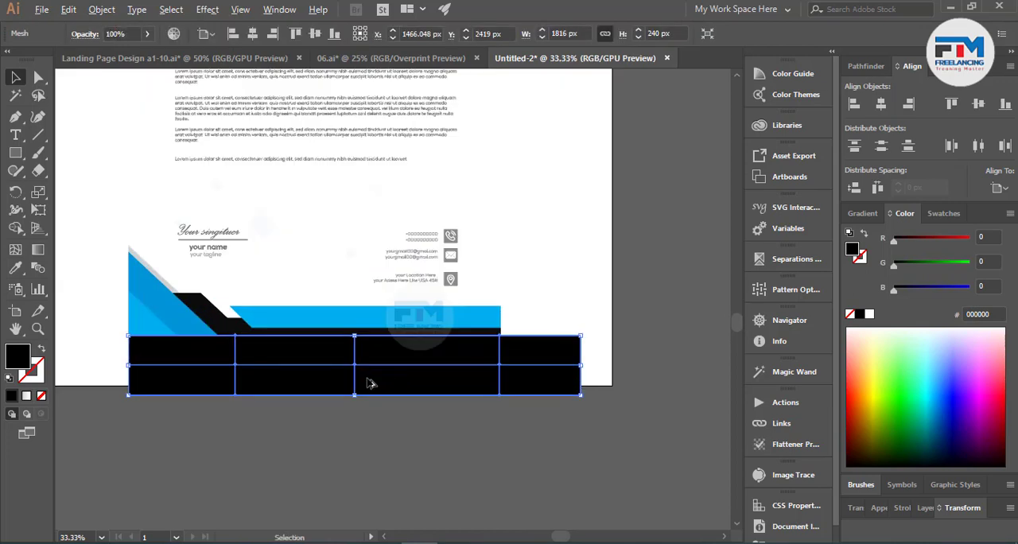
{"action": "scroll", "coordinate": [402, 389], "scroll_direction": "up", "scroll_amount": 1}
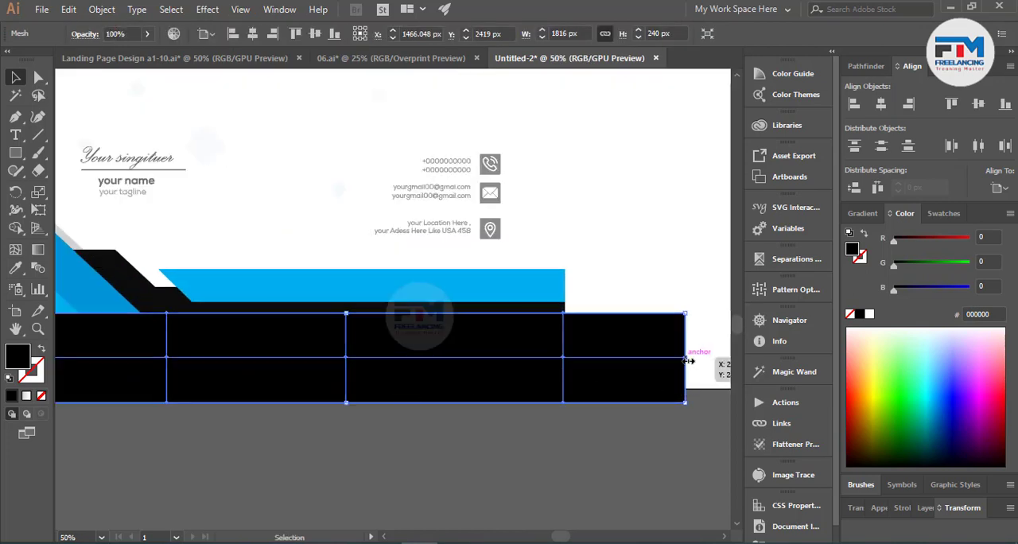
Step: Resize the black mesh rectangle to the page's width, about 1495 px, and about 100 px high, keeping its upper edge against the page
{"action": "left_click_drag", "start_coordinate": [686, 357], "coordinate": [566, 343]}
{"action": "scroll", "coordinate": [430, 381], "scroll_direction": "down", "scroll_amount": 1}
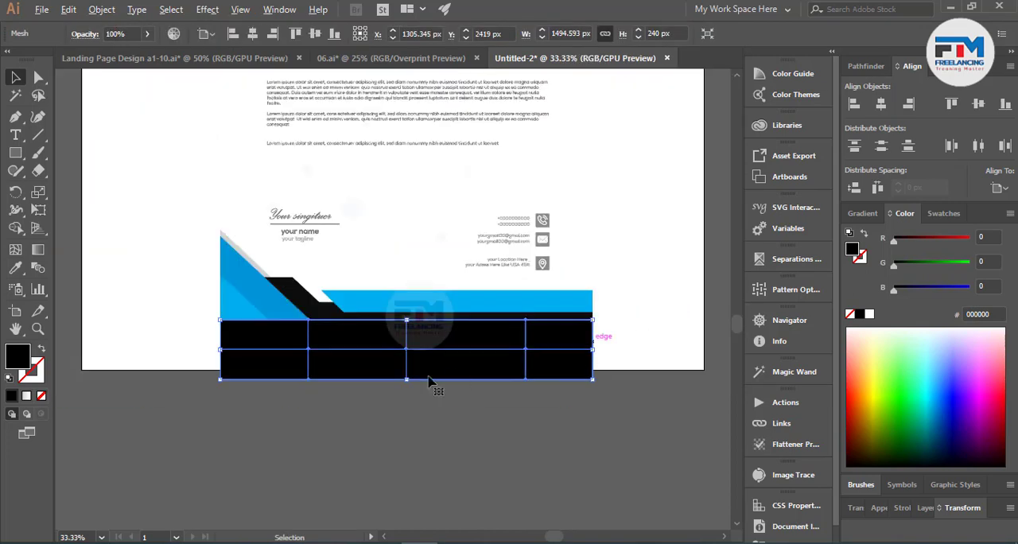
{"action": "left_click_drag", "start_coordinate": [404, 380], "coordinate": [404, 343]}
{"action": "key", "text": "ctrl+plus"}
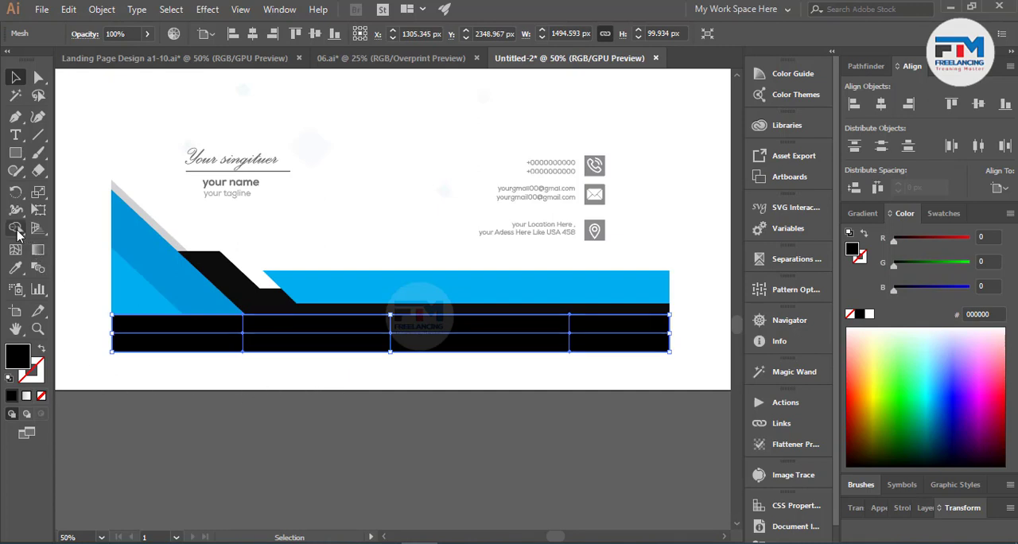
Step: Set the opacity of the black mesh's inner midline and lower mesh points to 0%, leaving the end points opaque
{"action": "left_click", "coordinate": [38, 77]}
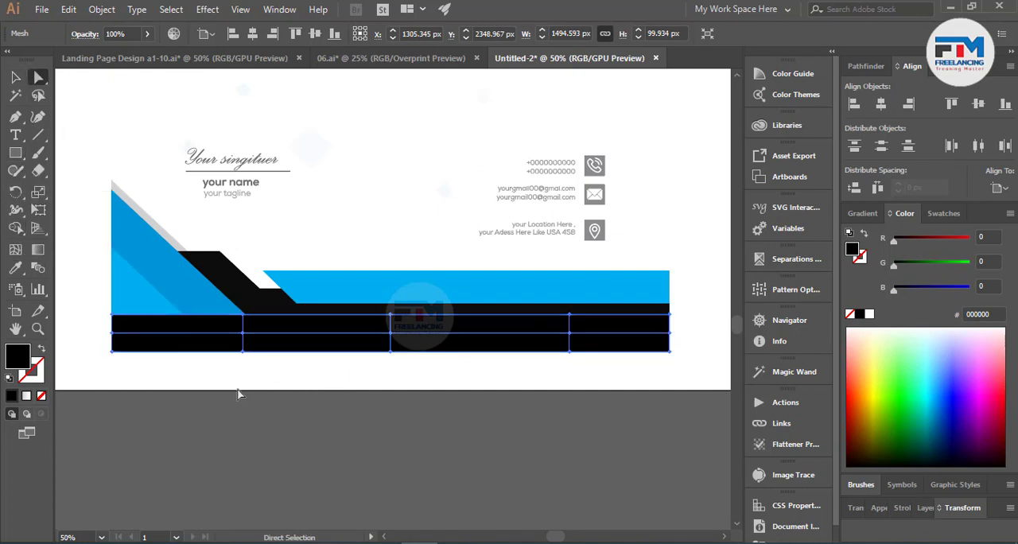
{"action": "left_click_drag", "start_coordinate": [391, 371], "coordinate": [578, 337]}
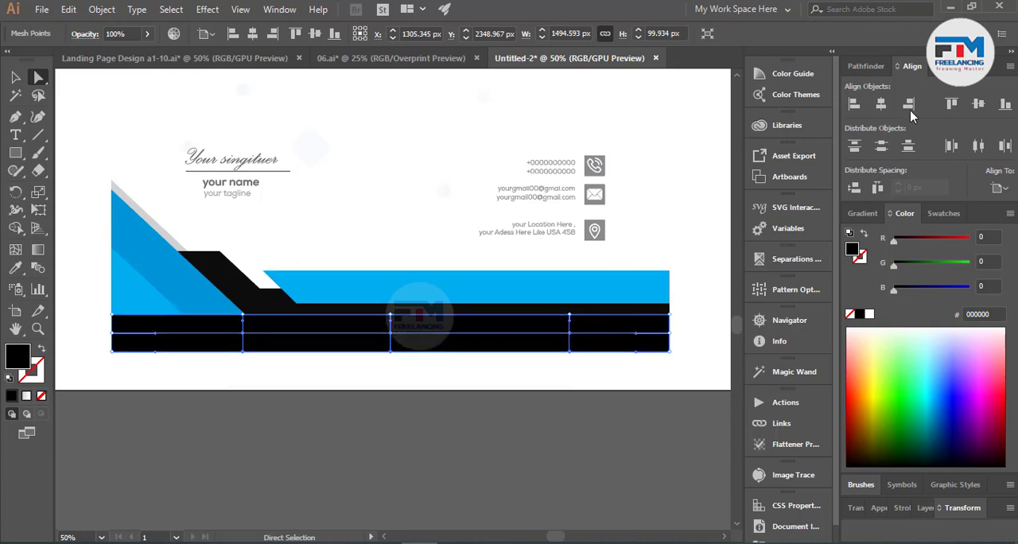
{"action": "left_click_drag", "start_coordinate": [131, 34], "coordinate": [72, 33]}
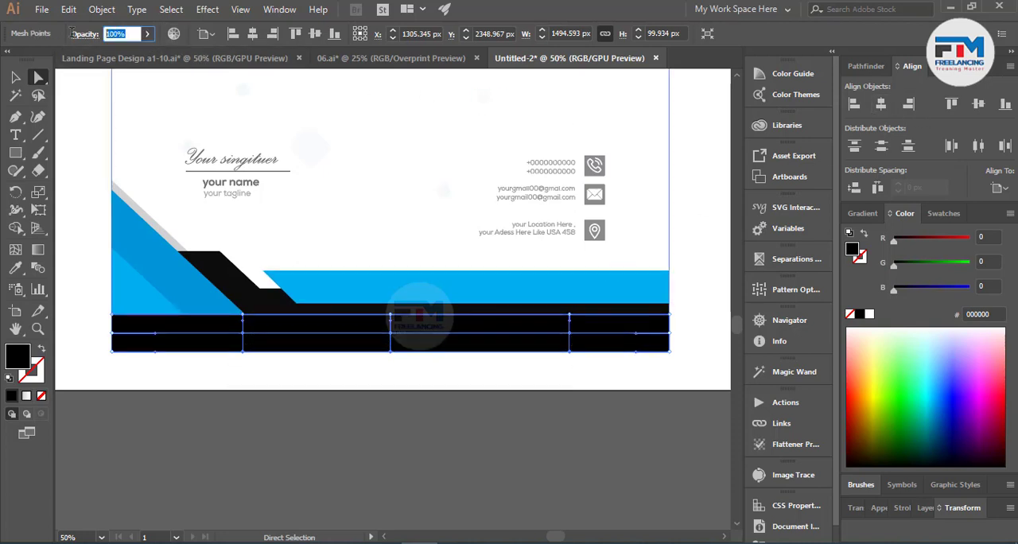
{"action": "type", "text": "0"}
{"action": "key", "text": "Return"}
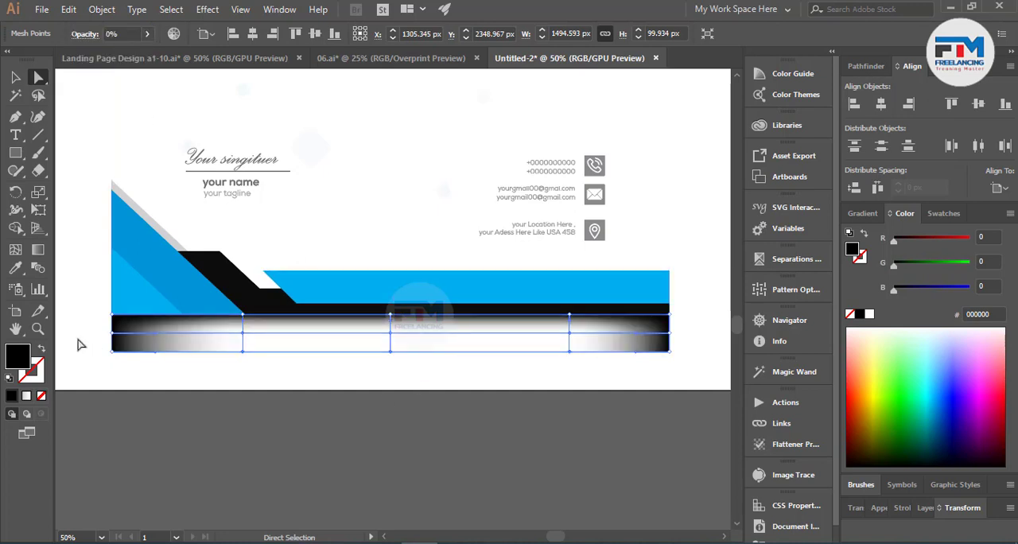
Step: Set the opacity of the mesh points along the shadow's bottom edge, including the corners, to 0% and deselect the shadow
{"action": "left_click_drag", "start_coordinate": [484, 363], "coordinate": [678, 342]}
{"action": "left_click", "coordinate": [127, 33]}
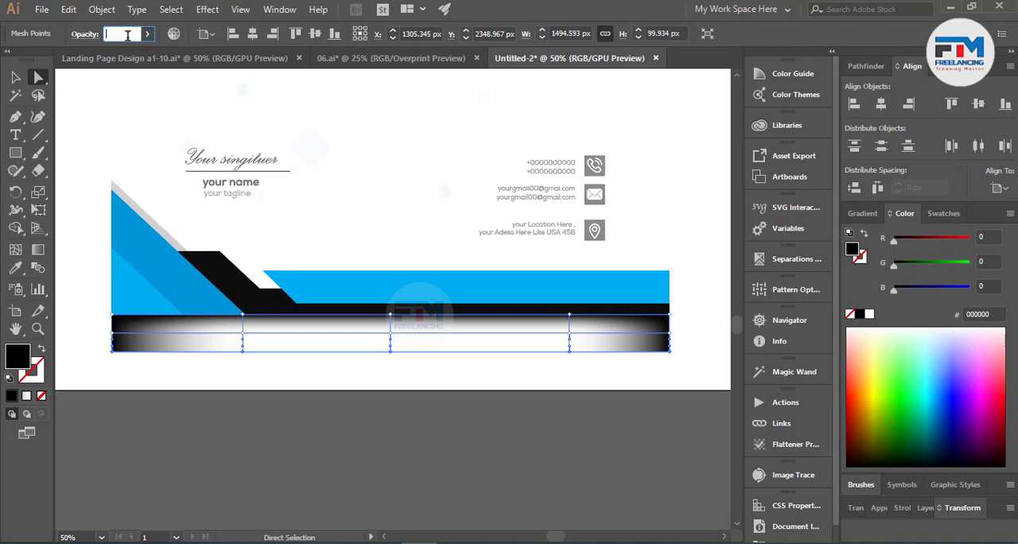
{"action": "type", "text": "0"}
{"action": "key", "text": "Return"}
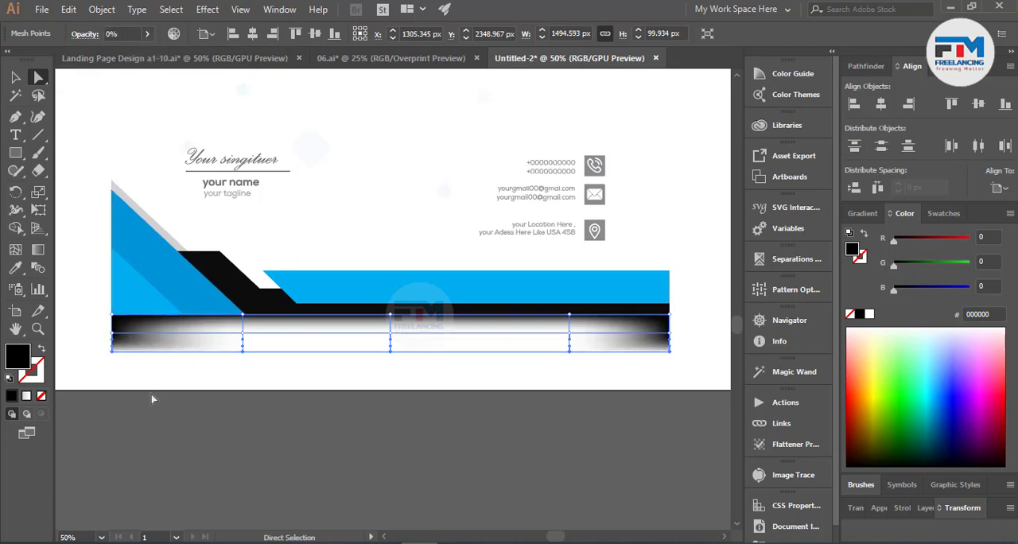
{"action": "left_click", "coordinate": [14, 77]}
{"action": "left_click", "coordinate": [225, 402]}
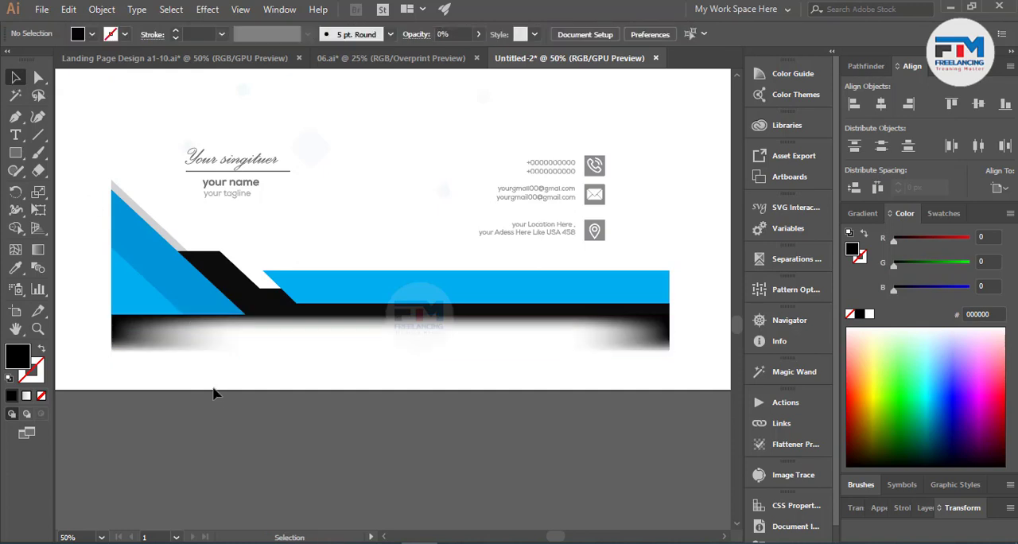
Step: Try to reshape the shadow's left end by moving its left midline point up to the page edge and bending the neighbouring handle
{"action": "left_click", "coordinate": [176, 353]}
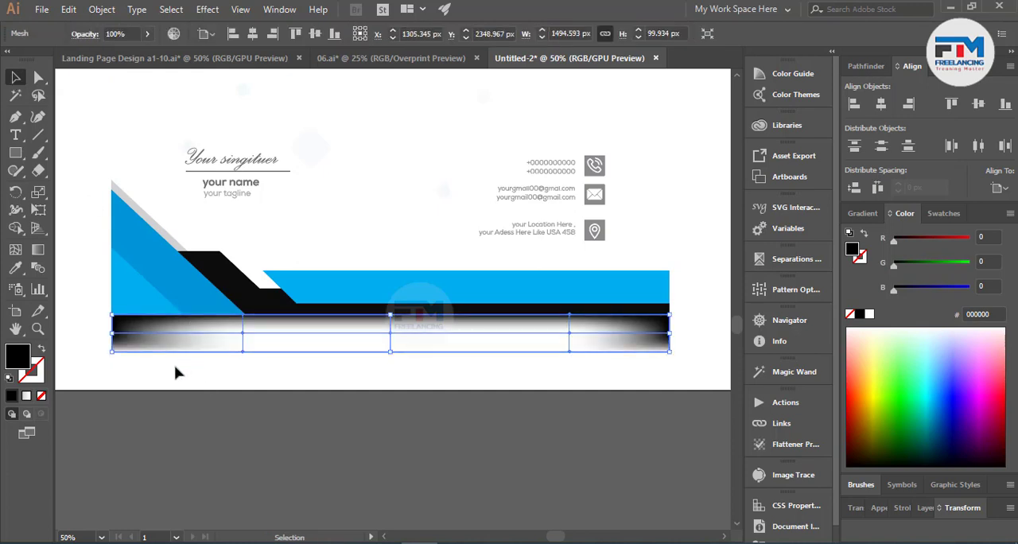
{"action": "left_click", "coordinate": [38, 77]}
{"action": "scroll", "coordinate": [109, 338], "scroll_direction": "up", "scroll_amount": 4, "text": "alt"}
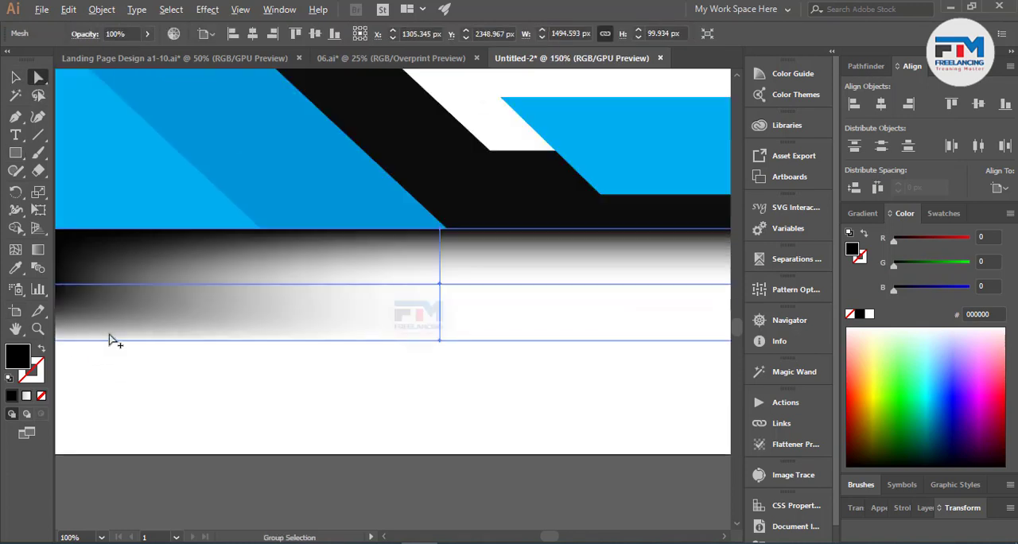
{"action": "scroll", "coordinate": [179, 344], "scroll_direction": "down", "scroll_amount": 2, "text": "alt"}
{"action": "scroll", "coordinate": [386, 368], "scroll_direction": "up", "scroll_amount": 3, "text": "alt"}
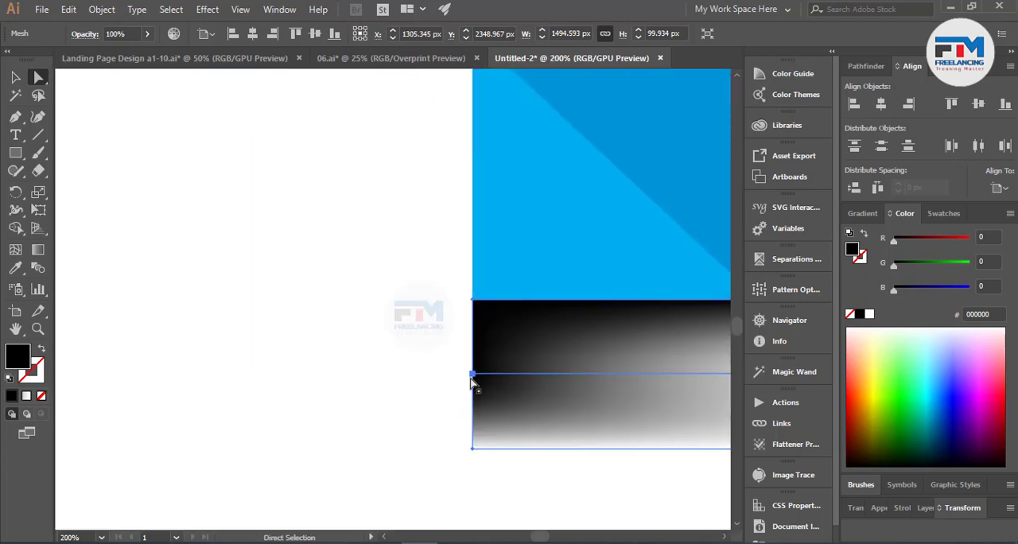
{"action": "left_click_drag", "start_coordinate": [473, 373], "coordinate": [474, 299]}
{"action": "scroll", "coordinate": [366, 366], "scroll_direction": "down", "scroll_amount": 4, "text": "alt"}
{"action": "scroll", "coordinate": [477, 398], "scroll_direction": "up", "scroll_amount": 3, "text": "alt"}
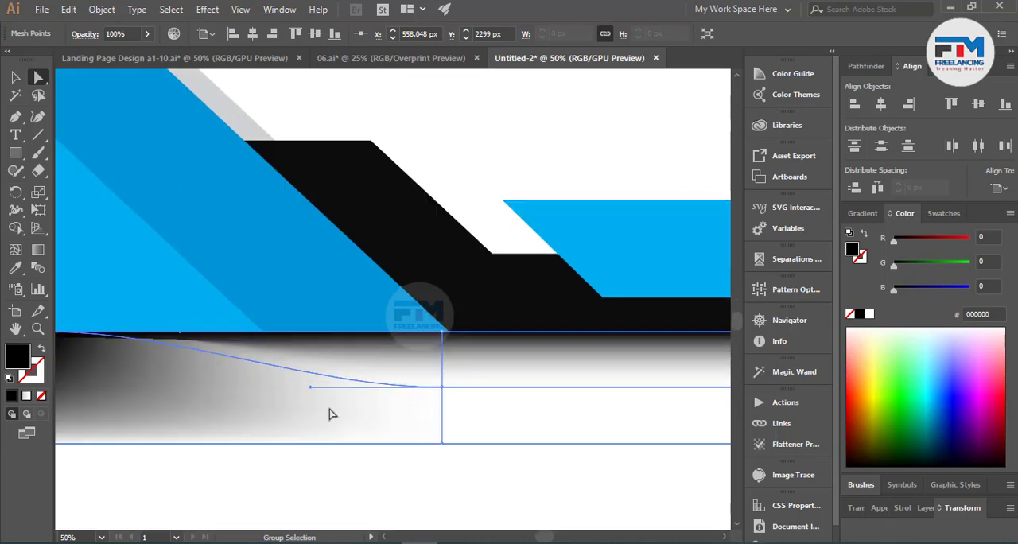
{"action": "left_click_drag", "start_coordinate": [305, 391], "coordinate": [223, 416]}
{"action": "scroll", "coordinate": [420, 404], "scroll_direction": "down", "scroll_amount": 3, "text": "alt"}
{"action": "scroll", "coordinate": [228, 445], "scroll_direction": "down", "scroll_amount": 1}
{"action": "key", "text": "ctrl+z"}
{"action": "key", "text": "ctrl+z"}
{"action": "key", "text": "ctrl+z"}
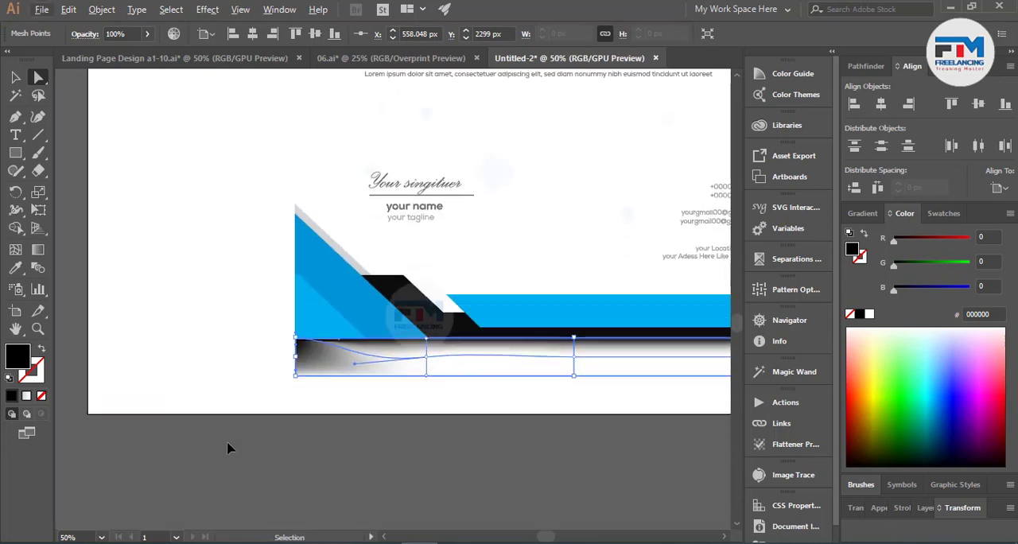
{"action": "left_click", "coordinate": [163, 364]}
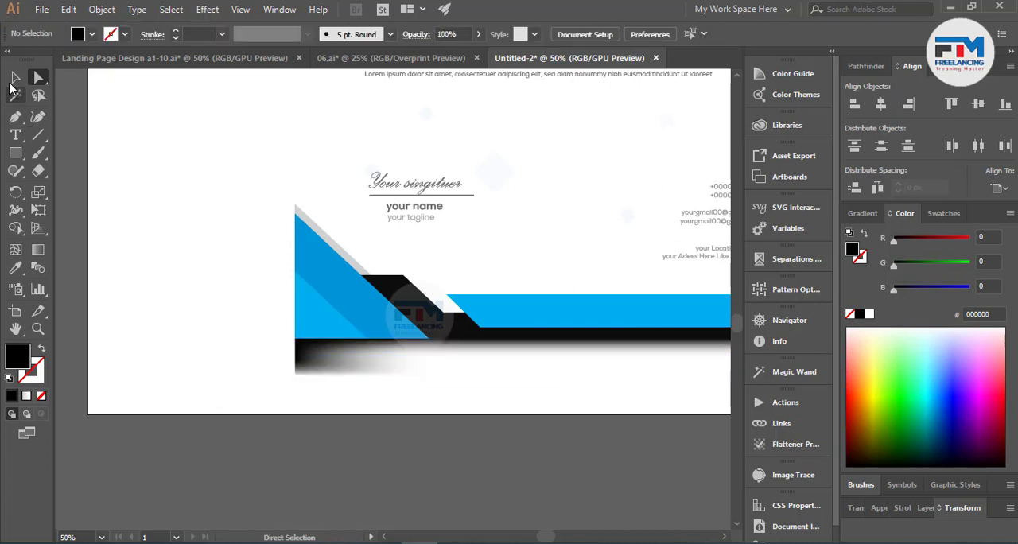
Step: Lower the overall opacity of the shadow mesh beneath the page
{"action": "left_click", "coordinate": [15, 78]}
{"action": "left_click", "coordinate": [428, 369]}
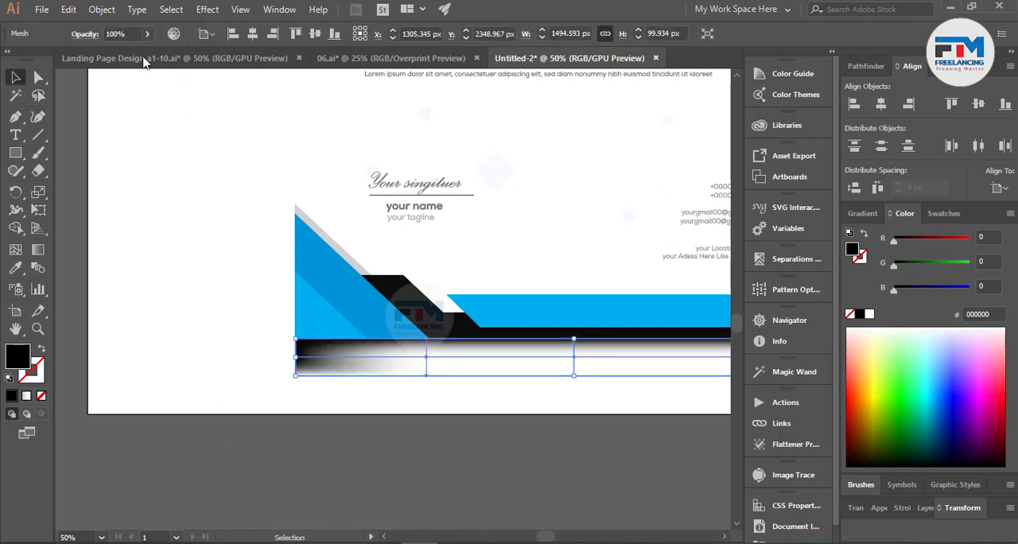
{"action": "left_click", "coordinate": [118, 33]}
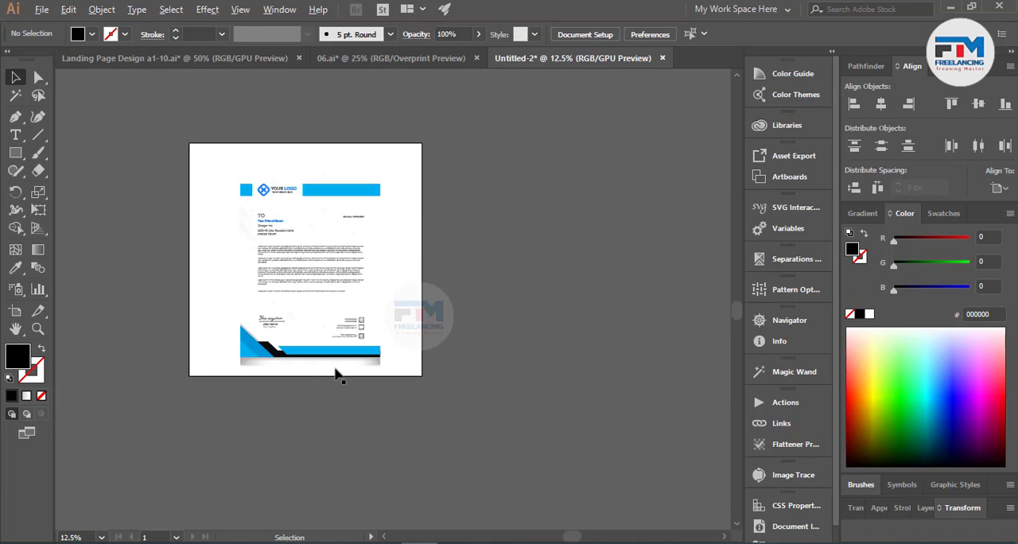
Step: Set the opacity of the midline mesh point on the shadow's right edge to 0%
{"action": "scroll", "coordinate": [427, 375], "scroll_direction": "up", "scroll_amount": 3}
{"action": "scroll", "coordinate": [509, 350], "scroll_direction": "up", "scroll_amount": 5}
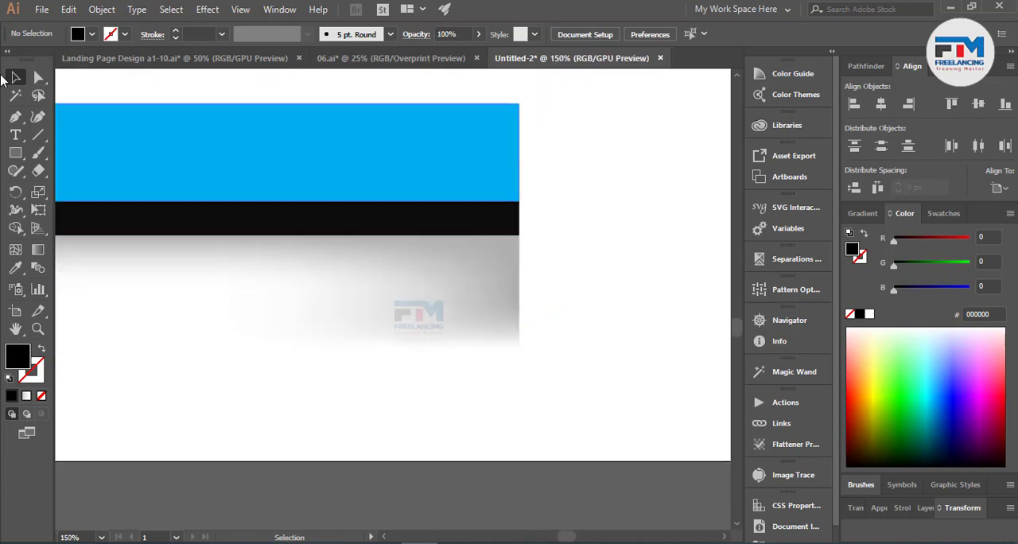
{"action": "left_click", "coordinate": [38, 78]}
{"action": "left_click_drag", "start_coordinate": [614, 289], "coordinate": [620, 283]}
{"action": "left_click", "coordinate": [135, 33]}
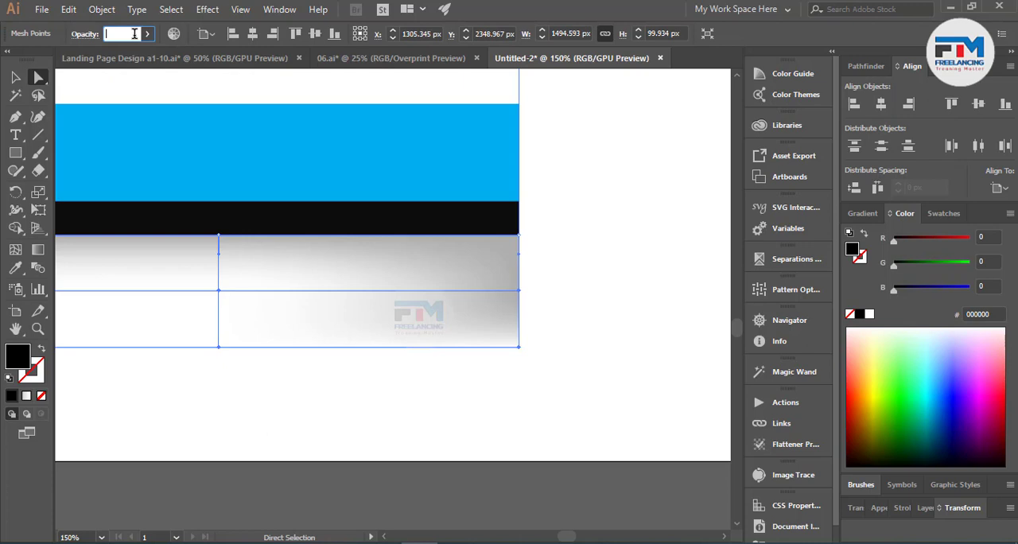
{"action": "type", "text": "0"}
{"action": "key", "text": "Return"}
Step: Set the opacity of the midline mesh point on the shadow's left edge to 0% and deselect the shadow
{"action": "scroll", "coordinate": [486, 343], "scroll_direction": "down", "scroll_amount": 7}
{"action": "scroll", "coordinate": [305, 329], "scroll_direction": "up", "scroll_amount": 3}
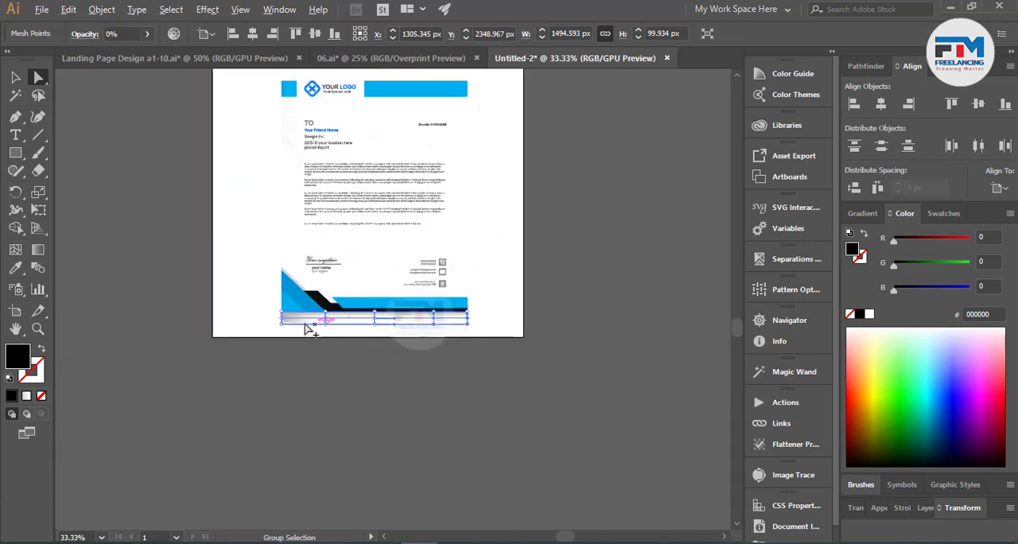
{"action": "scroll", "coordinate": [305, 329], "scroll_direction": "up", "scroll_amount": 4}
{"action": "left_click_drag", "start_coordinate": [488, 305], "coordinate": [512, 298]}
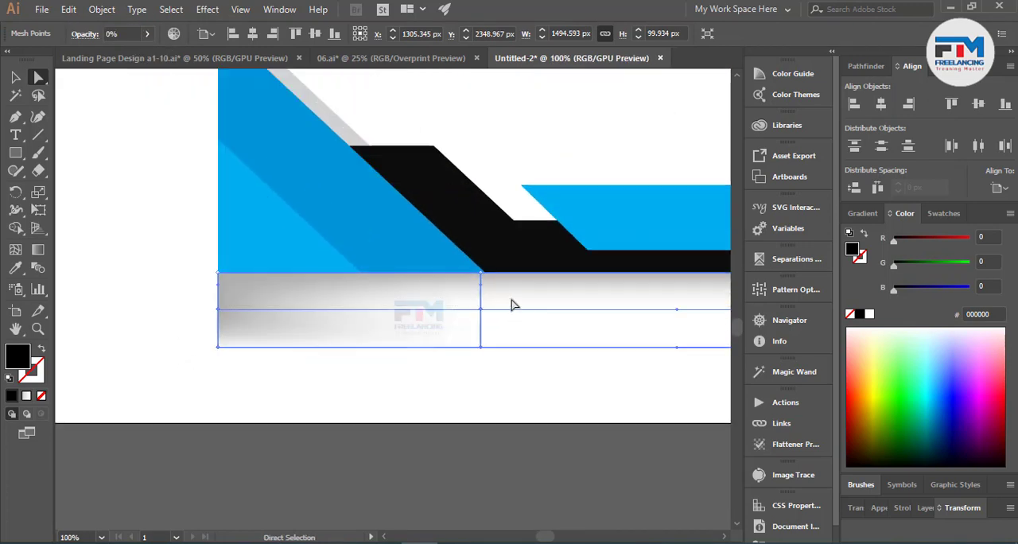
{"action": "left_click", "coordinate": [109, 31]}
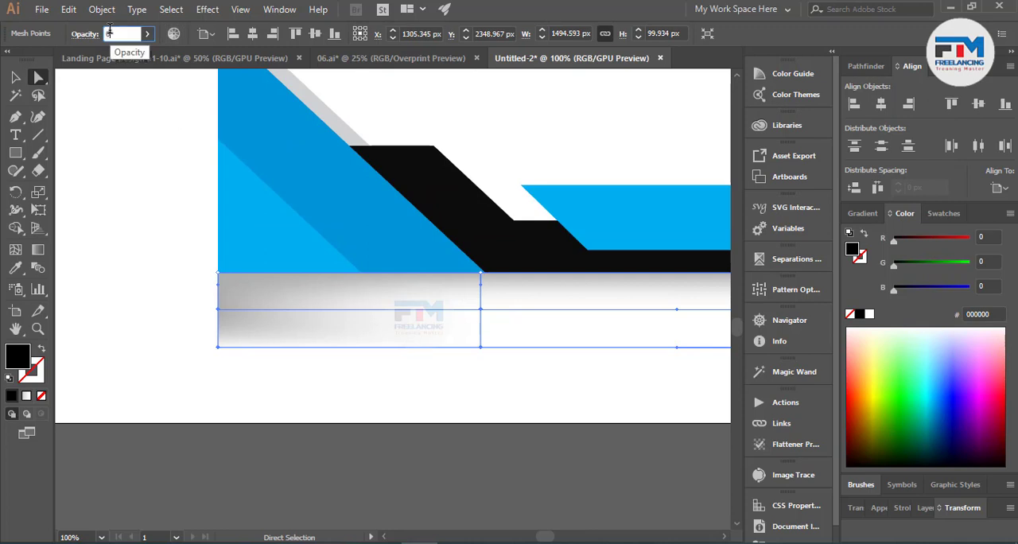
{"action": "type", "text": "0"}
{"action": "key", "text": "Return"}
{"action": "left_click", "coordinate": [136, 209]}
{"action": "scroll", "coordinate": [142, 307], "scroll_direction": "down", "scroll_amount": 3}
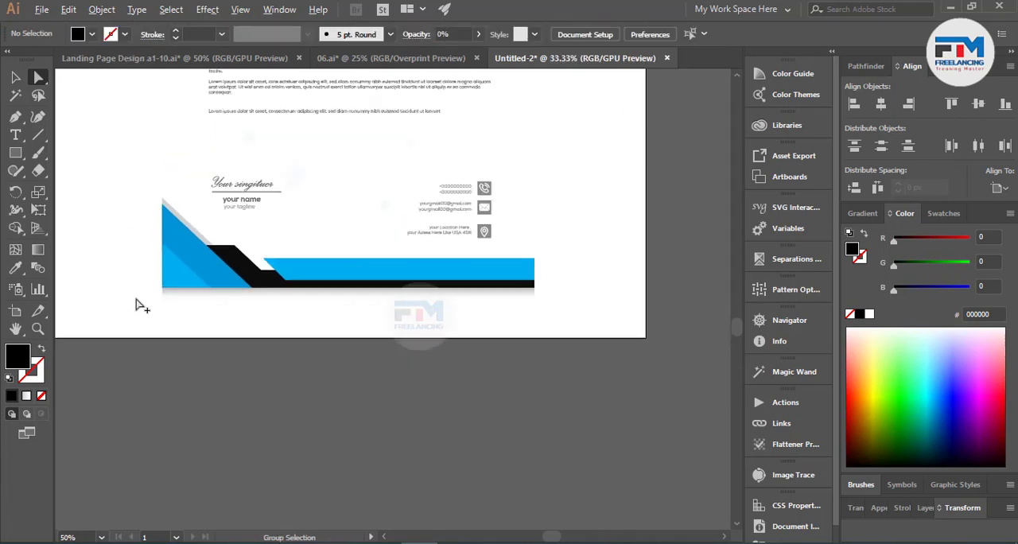
Step: Move the shadow mesh's lower-left points inward so the shadow's left end tapers away from the page corner
{"action": "scroll", "coordinate": [166, 307], "scroll_direction": "up", "scroll_amount": 4}
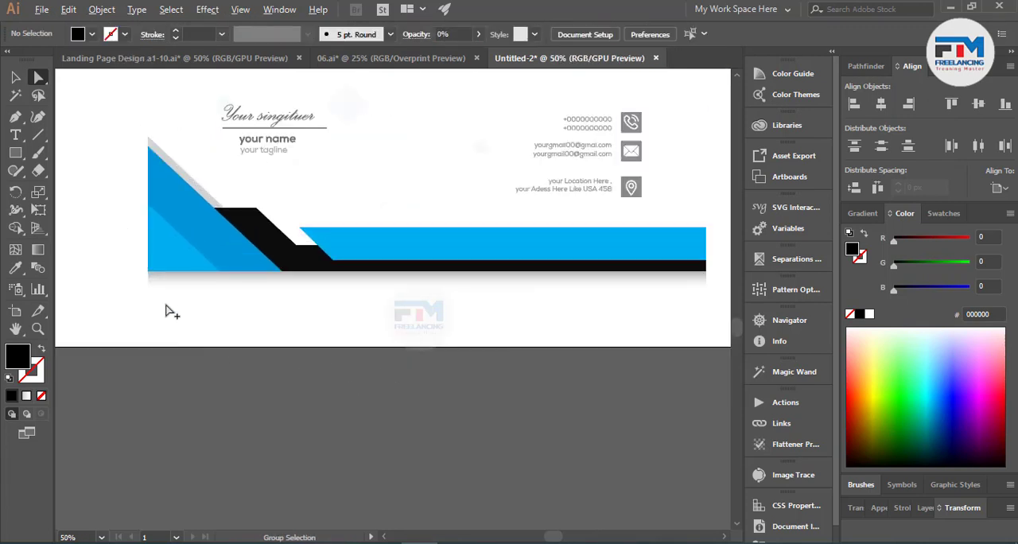
{"action": "scroll", "coordinate": [146, 343], "scroll_direction": "down", "scroll_amount": 2}
{"action": "scroll", "coordinate": [139, 338], "scroll_direction": "up", "scroll_amount": 4}
{"action": "left_click_drag", "start_coordinate": [91, 255], "coordinate": [275, 450]}
{"action": "left_click_drag", "start_coordinate": [163, 357], "coordinate": [193, 373]}
{"action": "left_click", "coordinate": [94, 325]}
{"action": "scroll", "coordinate": [129, 337], "scroll_direction": "down", "scroll_amount": 6}
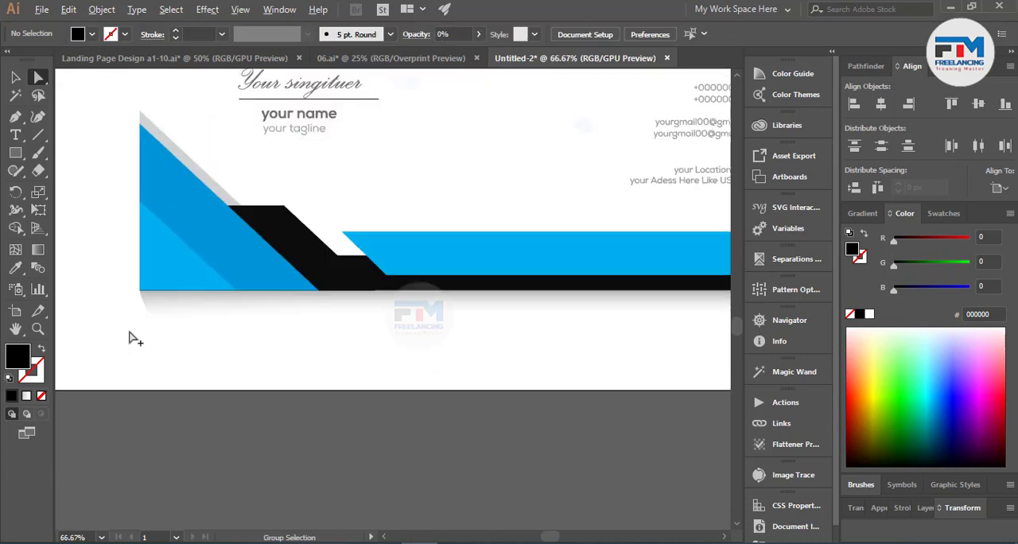
Step: Shift the shadow mesh's lower-right corner point sideways to angle the shadow's right end
{"action": "left_click", "coordinate": [179, 390]}
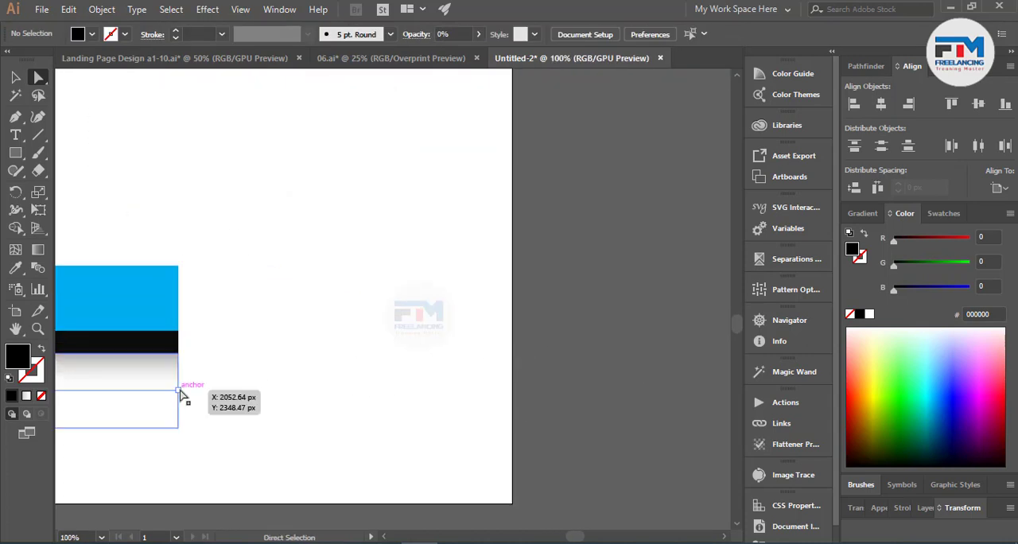
{"action": "mouse_move", "coordinate": [179, 429]}
{"action": "left_mouse_down"}
{"action": "mouse_move", "coordinate": [194, 418]}
{"action": "mouse_move", "coordinate": [195, 430]}
{"action": "left_mouse_up"}
{"action": "left_click", "coordinate": [389, 395]}
{"action": "scroll", "coordinate": [389, 396], "scroll_direction": "down", "scroll_amount": 5}
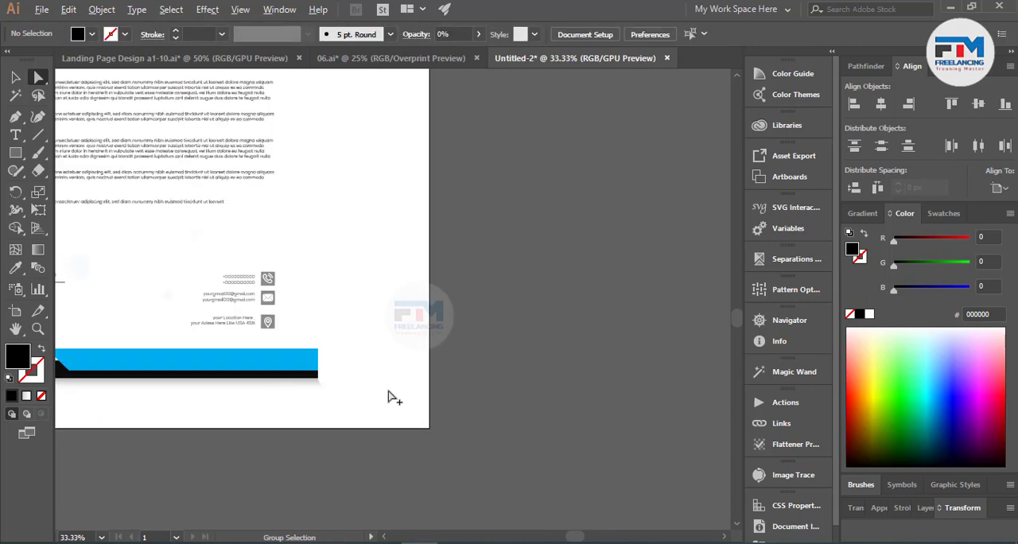
{"action": "scroll", "coordinate": [381, 401], "scroll_direction": "up", "scroll_amount": 1}
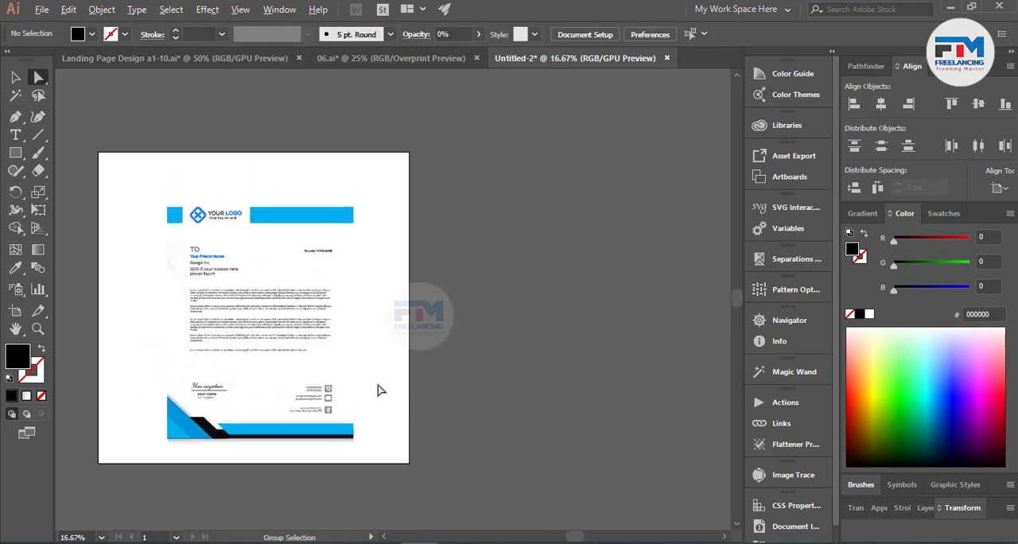
Step: Draw a 2500 × 2500 px rectangle covering the whole artboard and place it behind the letterhead artwork
{"action": "left_click", "coordinate": [15, 77]}
{"action": "scroll", "coordinate": [397, 222], "scroll_direction": "down", "scroll_amount": 1}
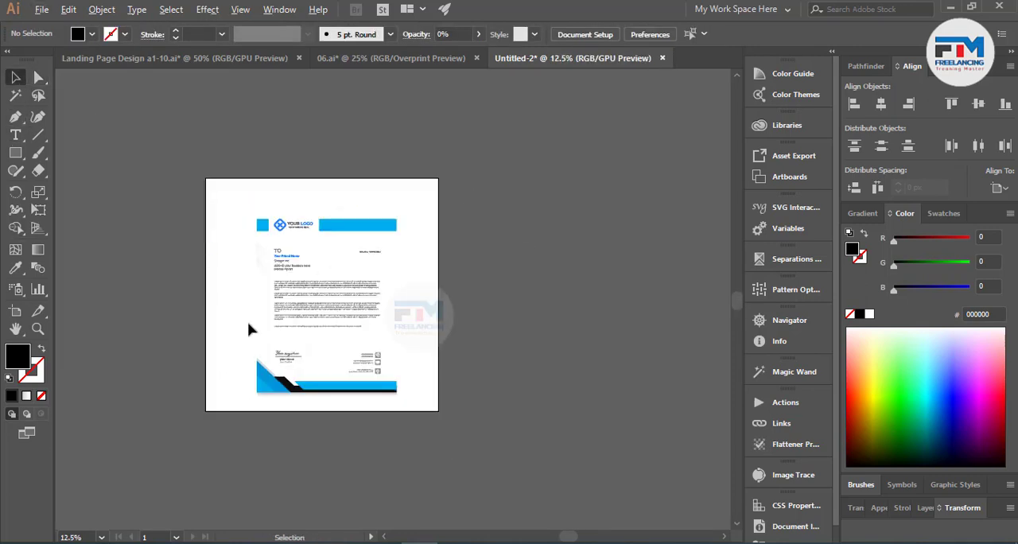
{"action": "scroll", "coordinate": [239, 326], "scroll_direction": "up", "scroll_amount": 1}
{"action": "key", "text": "m"}
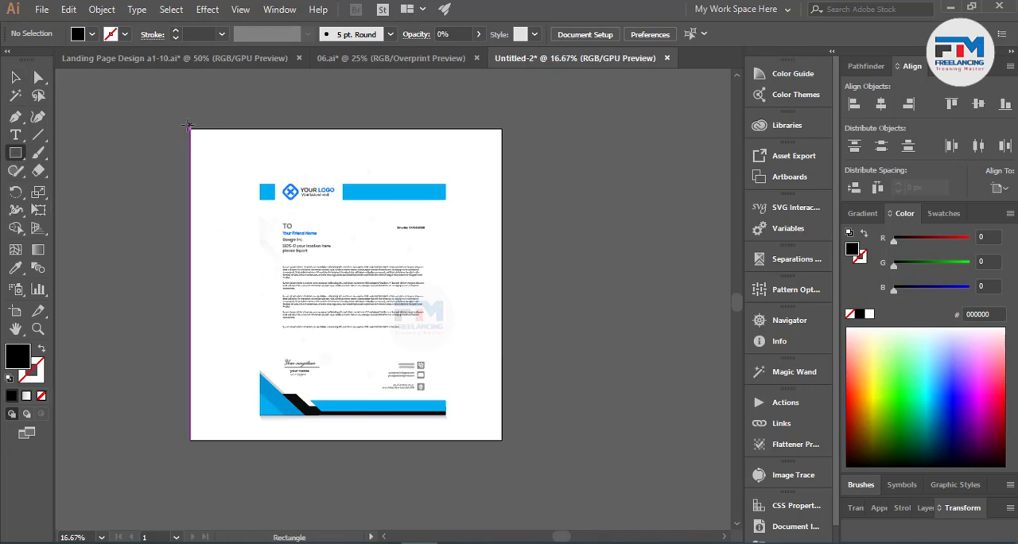
{"action": "left_click_drag", "start_coordinate": [191, 129], "coordinate": [502, 439]}
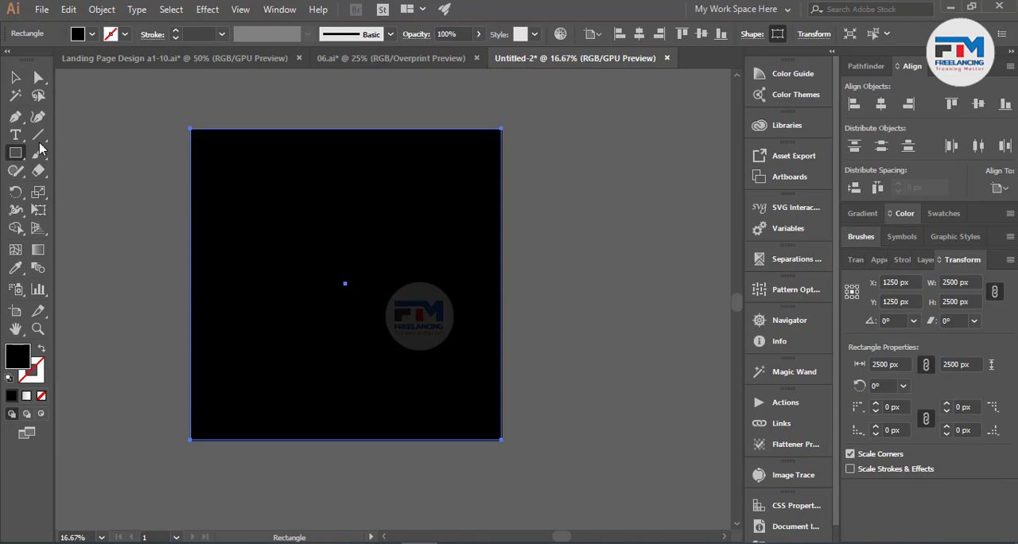
{"action": "key", "text": "v"}
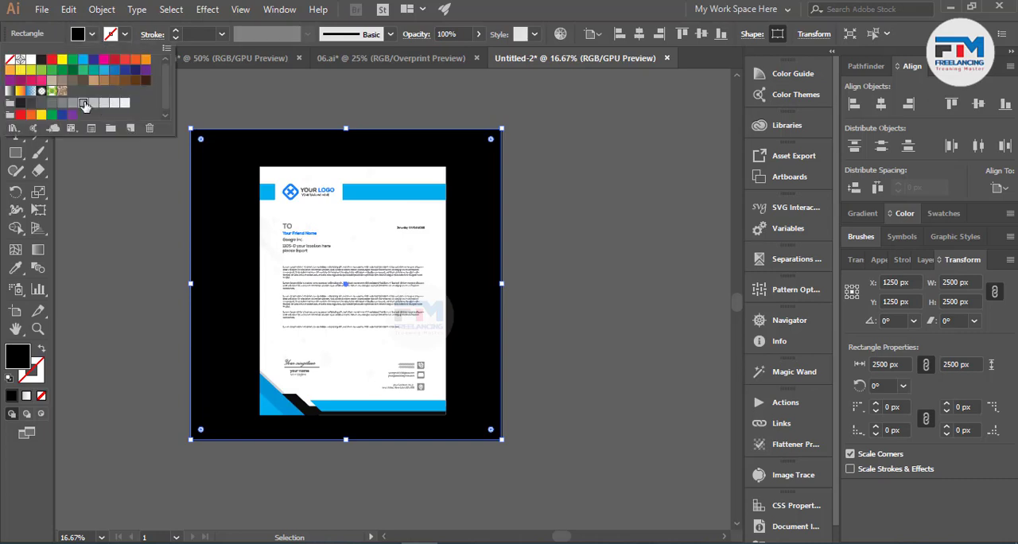
Step: Fill the background rectangle with the light grey swatch one shade darker than C=0 M=0 Y=0 K=20 and deselect it
{"action": "left_click", "coordinate": [85, 105]}
{"action": "left_click", "coordinate": [94, 104]}
{"action": "left_click", "coordinate": [100, 106]}
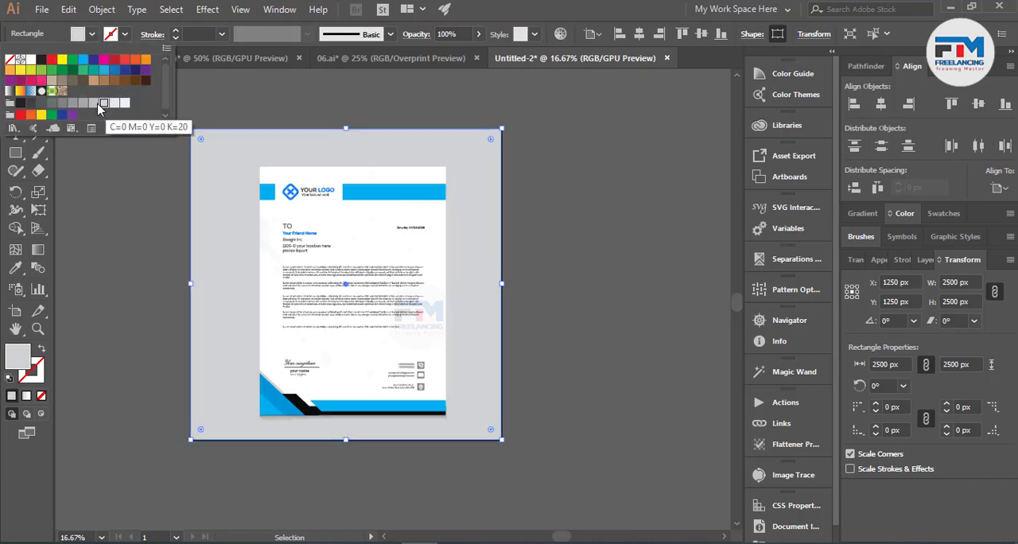
{"action": "left_click", "coordinate": [95, 104]}
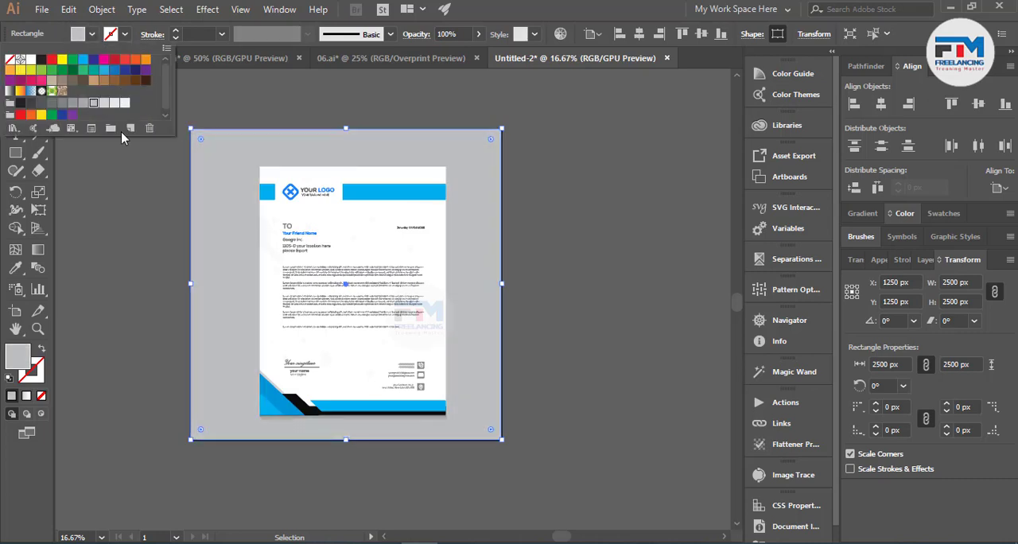
{"action": "left_click", "coordinate": [148, 268]}
{"action": "left_click", "coordinate": [116, 358]}
{"action": "scroll", "coordinate": [116, 377], "scroll_direction": "up", "scroll_amount": 1}
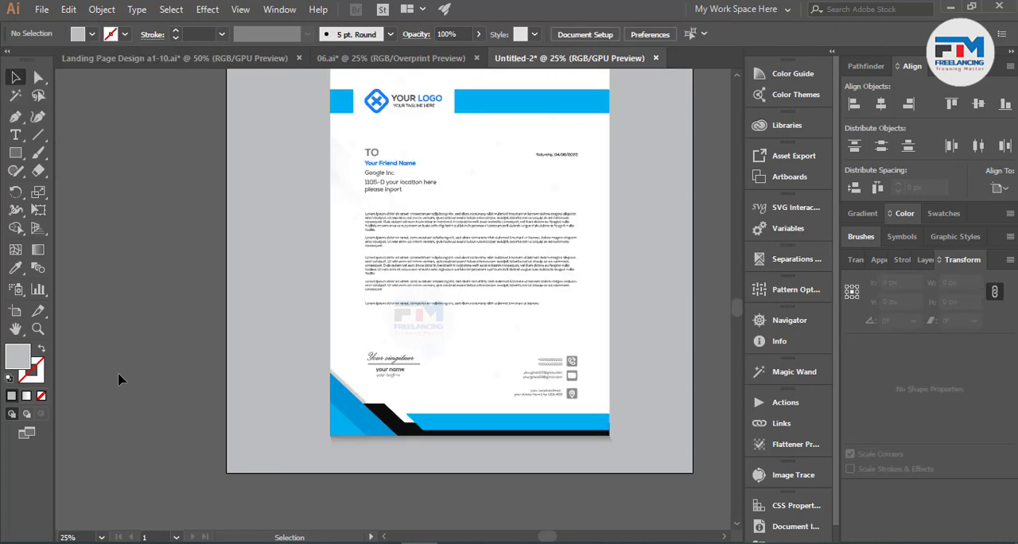
Step: Duplicate the bottom shadow mesh, rotate the copy 90° and place it along the page's right edge
{"action": "scroll", "coordinate": [113, 380], "scroll_direction": "down", "scroll_amount": 1}
{"action": "scroll", "coordinate": [410, 385], "scroll_direction": "up", "scroll_amount": 1}
{"action": "mouse_move", "coordinate": [444, 430]}
{"action": "left_mouse_down"}
{"action": "mouse_move", "coordinate": [446, 443]}
{"action": "mouse_move", "coordinate": [454, 357]}
{"action": "mouse_move", "coordinate": [517, 364]}
{"action": "mouse_move", "coordinate": [514, 250]}
{"action": "mouse_move", "coordinate": [478, 182]}
{"action": "mouse_move", "coordinate": [474, 191]}
{"action": "left_mouse_up"}
{"action": "left_click_drag", "start_coordinate": [385, 477], "coordinate": [469, 442]}
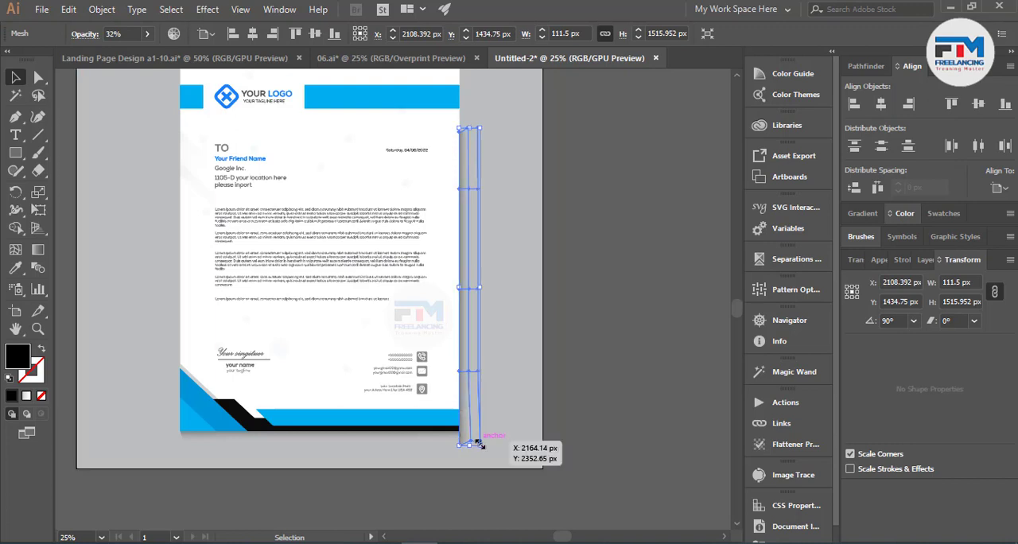
Step: Stretch the right-hand shadow mesh upward to a height of 2100 px so it extends past the page's top corner
{"action": "scroll", "coordinate": [468, 442], "scroll_direction": "up", "scroll_amount": 3}
{"action": "left_click_drag", "start_coordinate": [470, 254], "coordinate": [469, 182]}
{"action": "scroll", "coordinate": [470, 182], "scroll_direction": "up", "scroll_amount": 7}
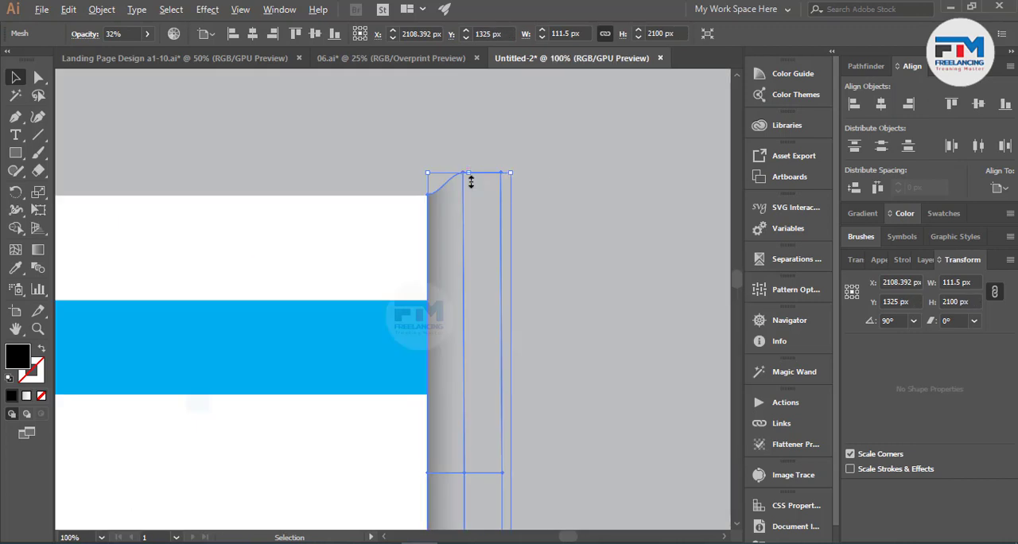
Step: Move the right-hand shadow's middle and outer top mesh points down below the page's top-right corner
{"action": "left_click", "coordinate": [38, 76]}
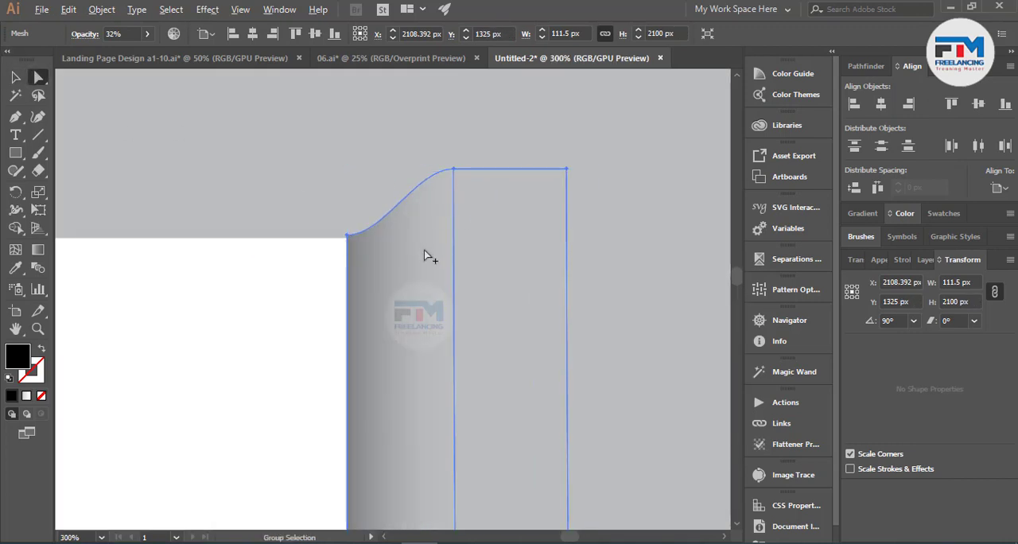
{"action": "scroll", "coordinate": [424, 249], "scroll_direction": "down", "scroll_amount": 1}
{"action": "left_click", "coordinate": [445, 202]}
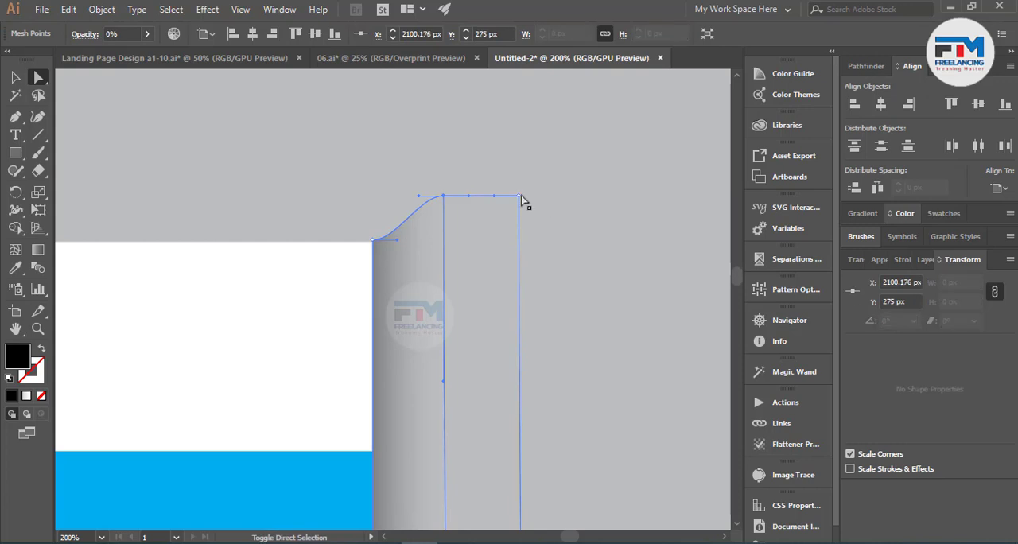
{"action": "left_click_drag", "start_coordinate": [520, 198], "coordinate": [522, 284]}
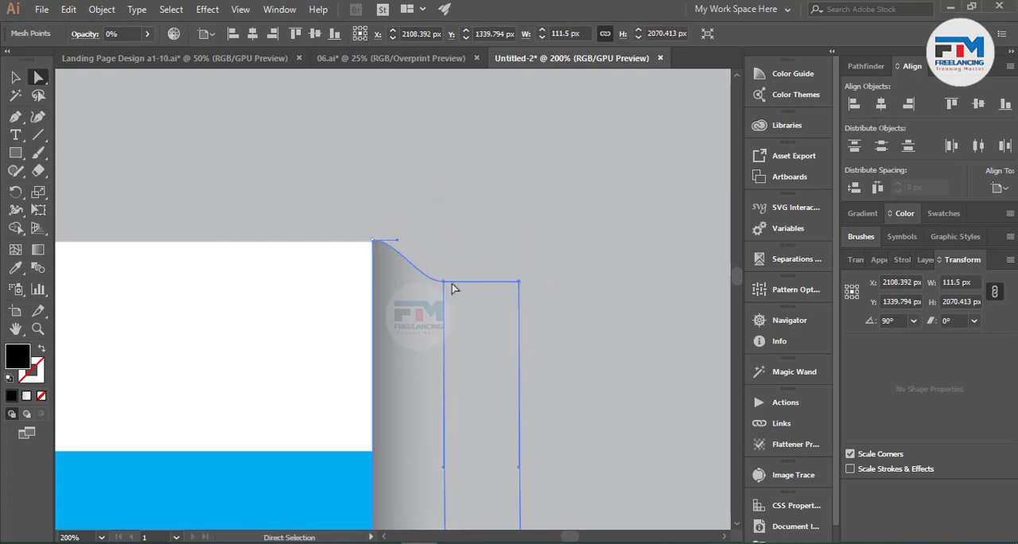
Step: Straighten the side shadow's top edge between the page corner and the middle mesh point with the Anchor Point tool
{"action": "left_click", "coordinate": [15, 117]}
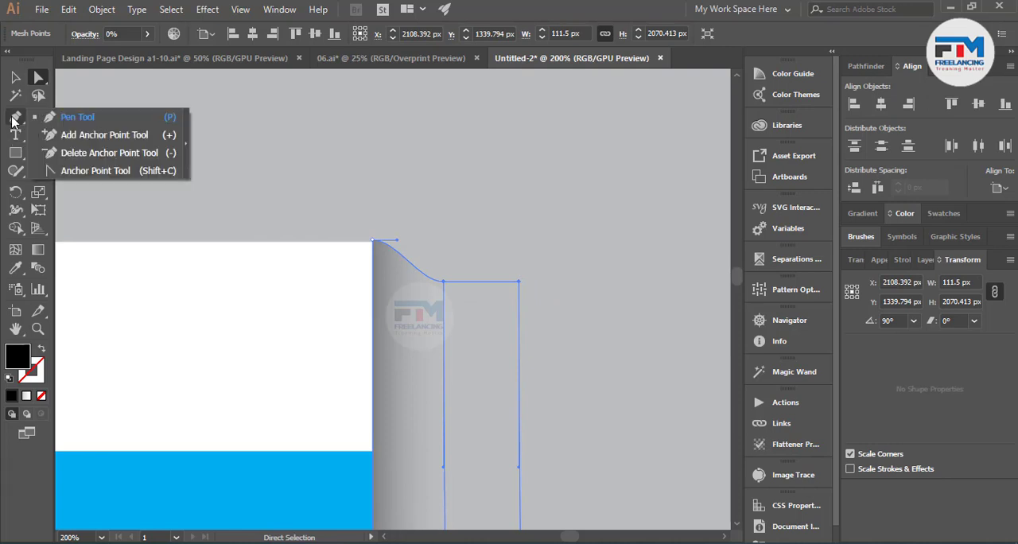
{"action": "left_click", "coordinate": [72, 171]}
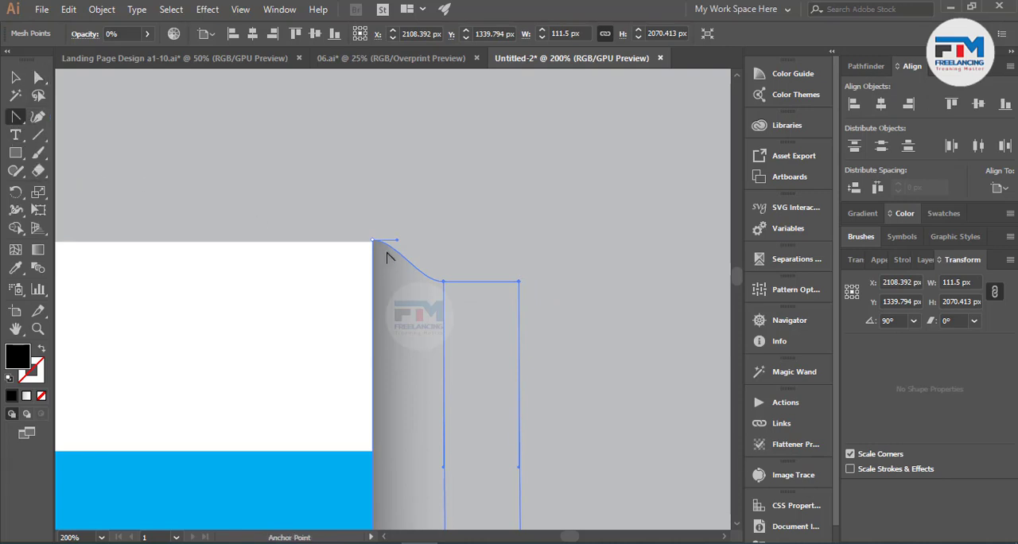
{"action": "left_click_drag", "start_coordinate": [397, 239], "coordinate": [406, 273]}
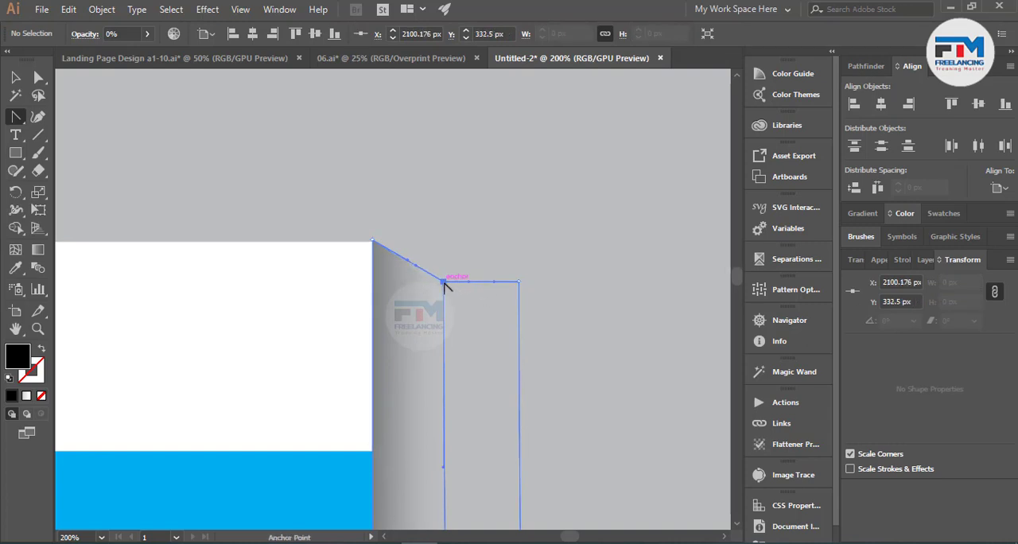
Step: Lower the side shadow's outer top point to Y 358 px and straighten the edge leading to it
{"action": "left_click", "coordinate": [38, 78]}
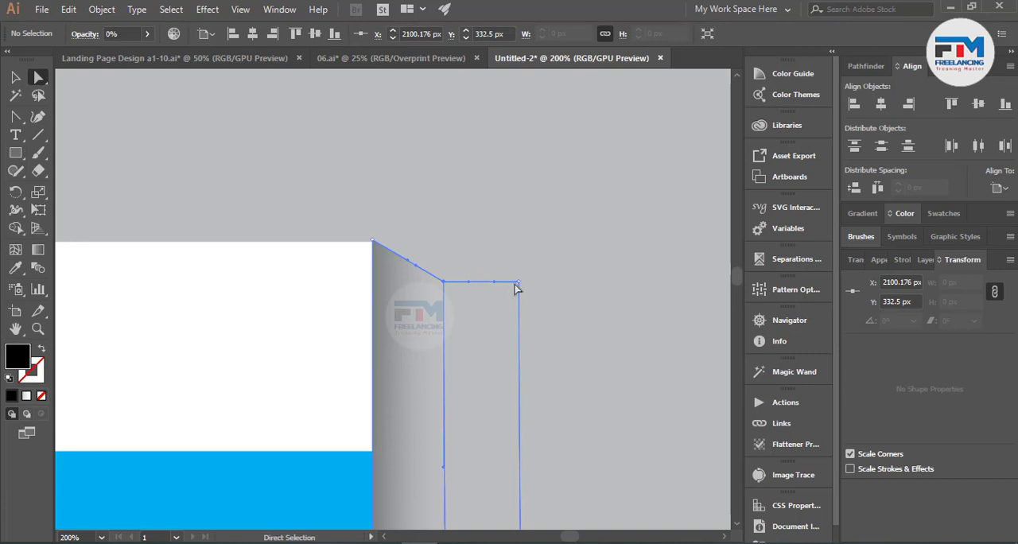
{"action": "left_click_drag", "start_coordinate": [518, 283], "coordinate": [517, 326]}
{"action": "left_click", "coordinate": [15, 116]}
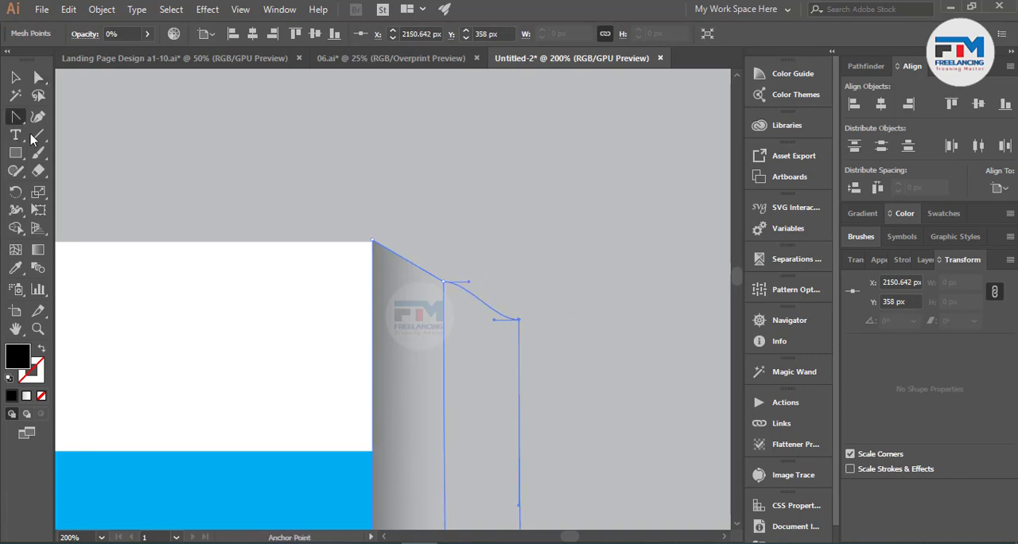
{"action": "left_click_drag", "start_coordinate": [470, 285], "coordinate": [470, 297]}
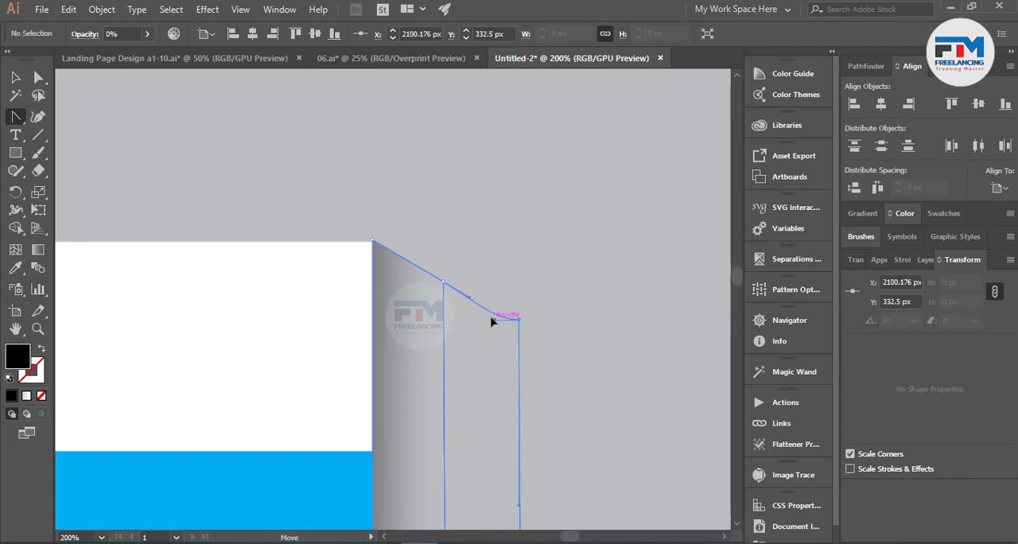
{"action": "left_click_drag", "start_coordinate": [486, 310], "coordinate": [485, 303]}
Step: Move the side shadow's bottom mesh points up so its inner end meets the page's bottom-right corner
{"action": "scroll", "coordinate": [536, 313], "scroll_direction": "down", "scroll_amount": 4}
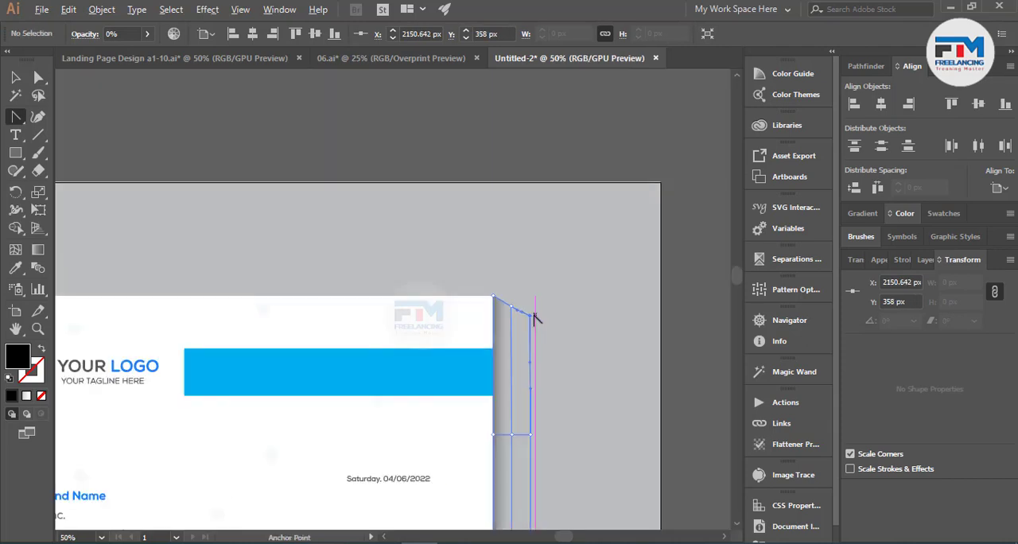
{"action": "scroll", "coordinate": [538, 326], "scroll_direction": "down", "scroll_amount": 3}
{"action": "scroll", "coordinate": [538, 333], "scroll_direction": "down", "scroll_amount": 8}
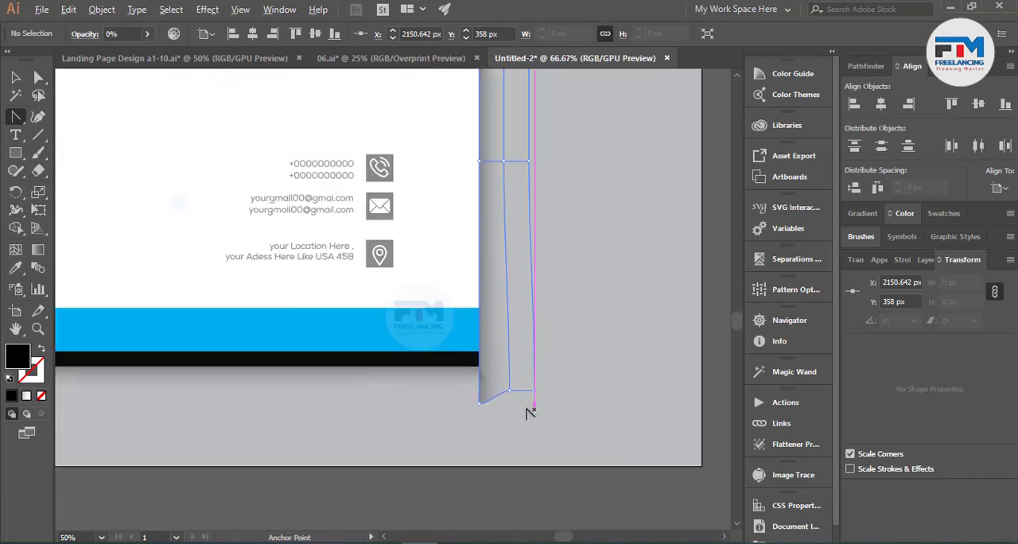
{"action": "scroll", "coordinate": [444, 367], "scroll_direction": "up", "scroll_amount": 5}
{"action": "left_click", "coordinate": [39, 77]}
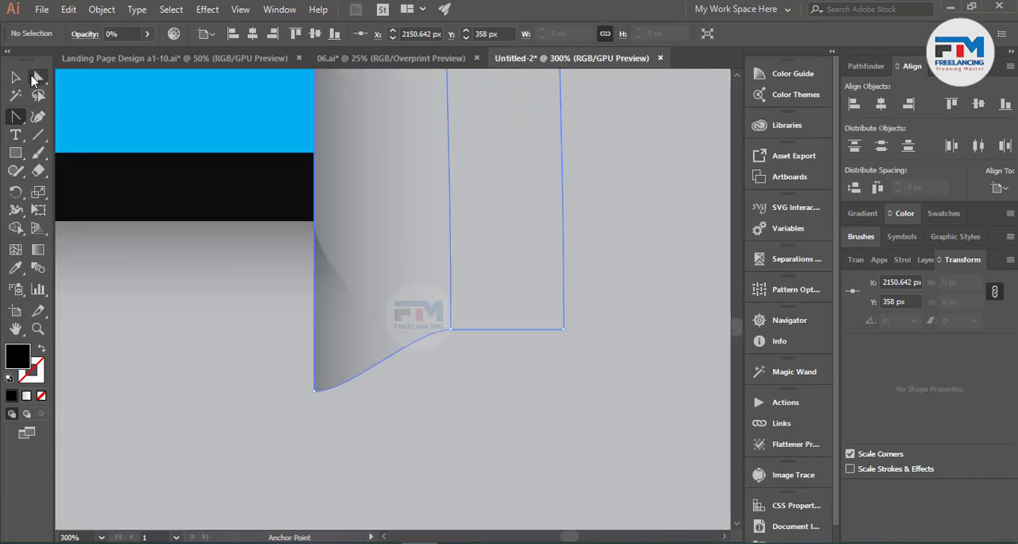
{"action": "left_click", "coordinate": [313, 391]}
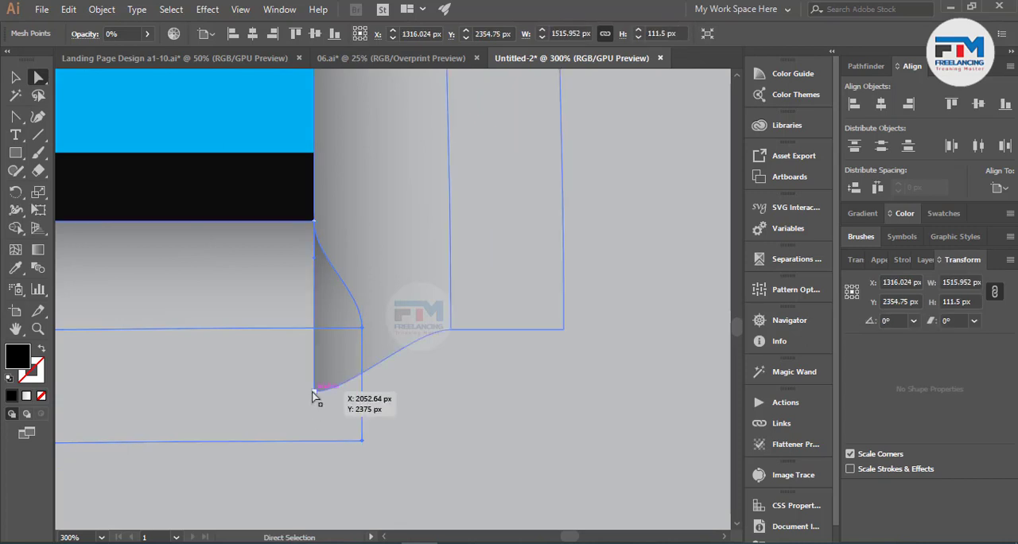
{"action": "left_click", "coordinate": [563, 329]}
{"action": "left_click_drag", "start_coordinate": [562, 330], "coordinate": [551, 161]}
{"action": "scroll", "coordinate": [504, 313], "scroll_direction": "down", "scroll_amount": 6}
{"action": "scroll", "coordinate": [496, 304], "scroll_direction": "up", "scroll_amount": 3}
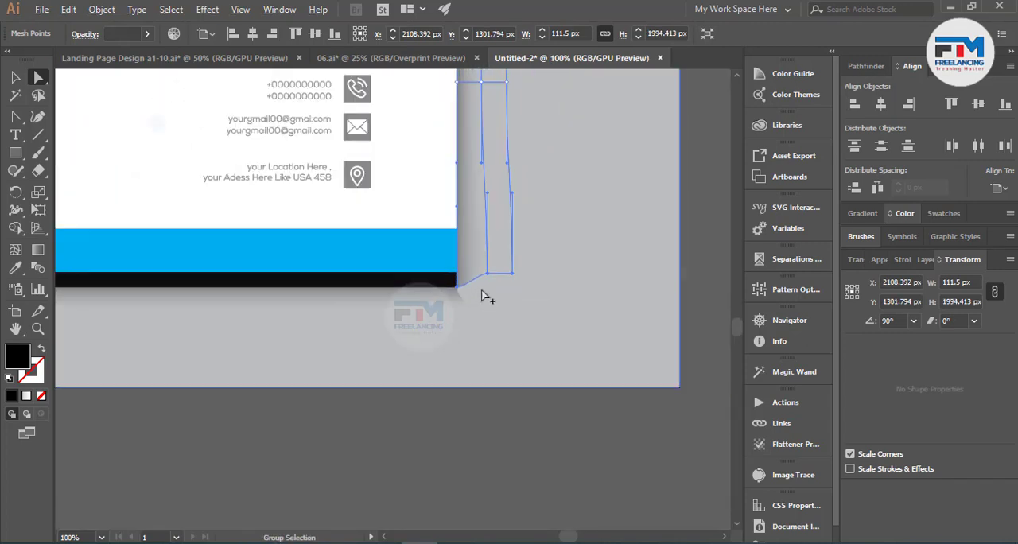
Step: Straighten the side shadow's bottom edge between the page corner and the middle mesh point
{"action": "scroll", "coordinate": [482, 295], "scroll_direction": "up", "scroll_amount": 5}
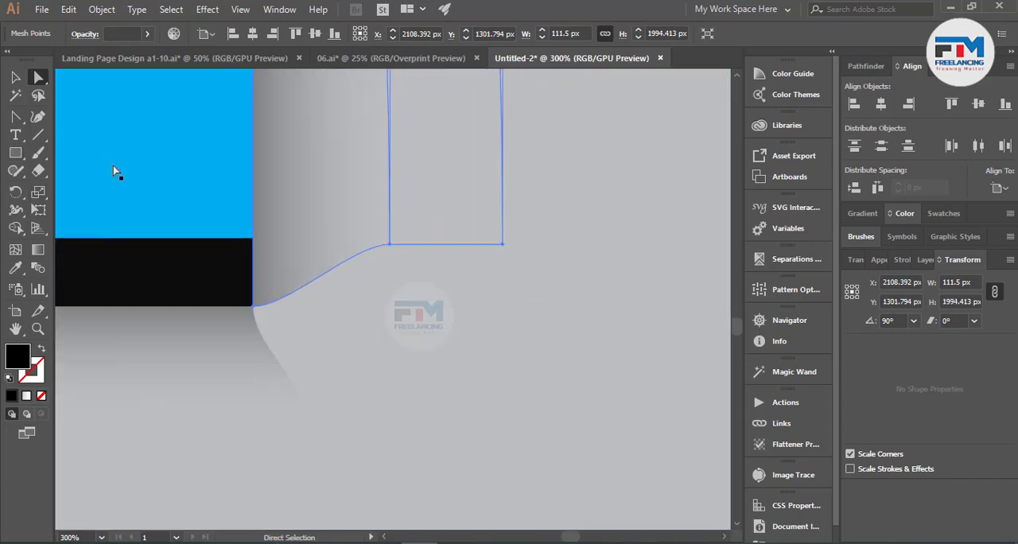
{"action": "key", "text": "shift+c"}
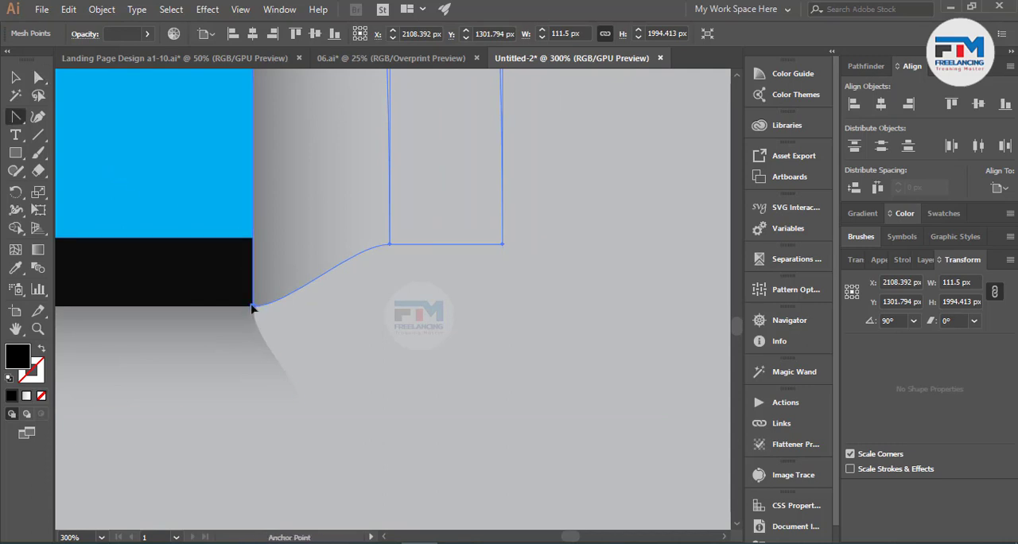
{"action": "left_click", "coordinate": [252, 307]}
{"action": "left_click_drag", "start_coordinate": [293, 294], "coordinate": [296, 290]}
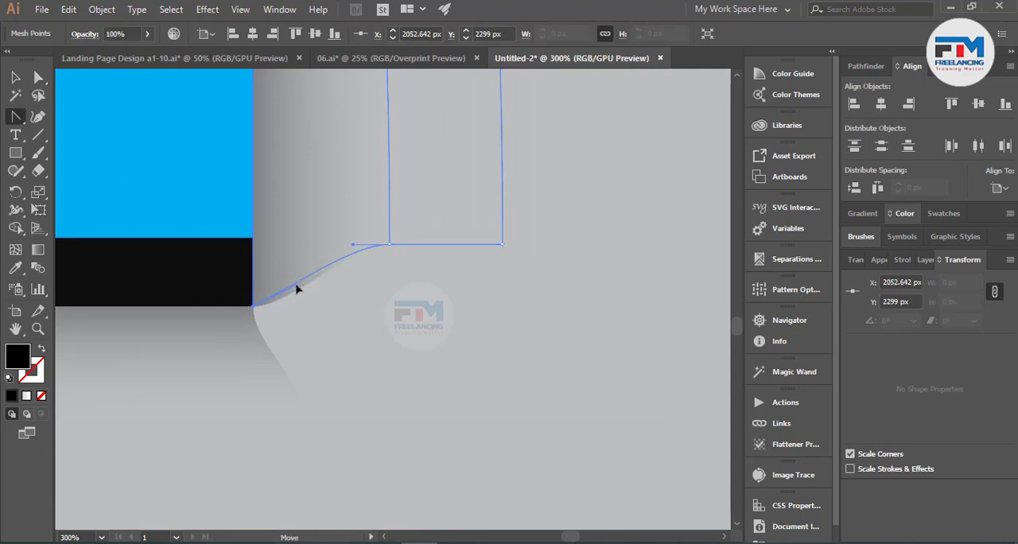
{"action": "left_click_drag", "start_coordinate": [390, 246], "coordinate": [358, 273]}
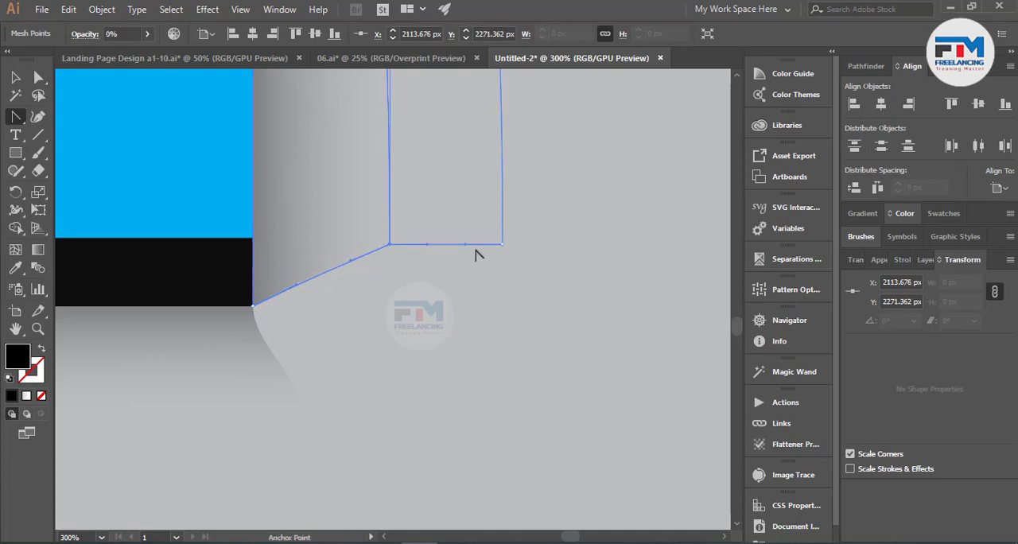
Step: Raise the side shadow's outer bottom point to about Y 2249.7 px and align its edge handles into a straight slope
{"action": "key", "text": "a"}
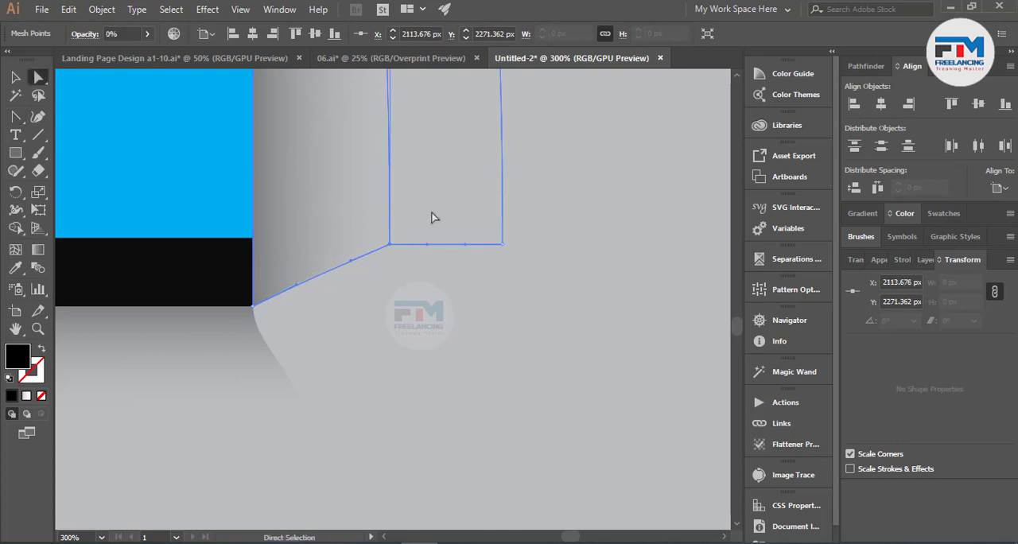
{"action": "left_click_drag", "start_coordinate": [496, 247], "coordinate": [500, 199]}
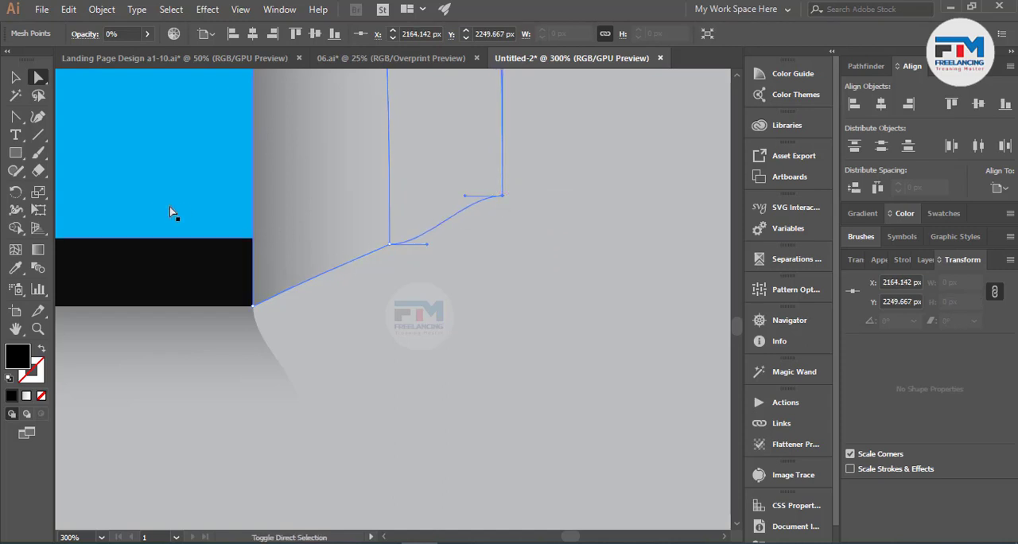
{"action": "key", "text": "shift+c"}
{"action": "left_click_drag", "start_coordinate": [426, 245], "coordinate": [466, 214]}
{"action": "left_click_drag", "start_coordinate": [464, 212], "coordinate": [464, 211]}
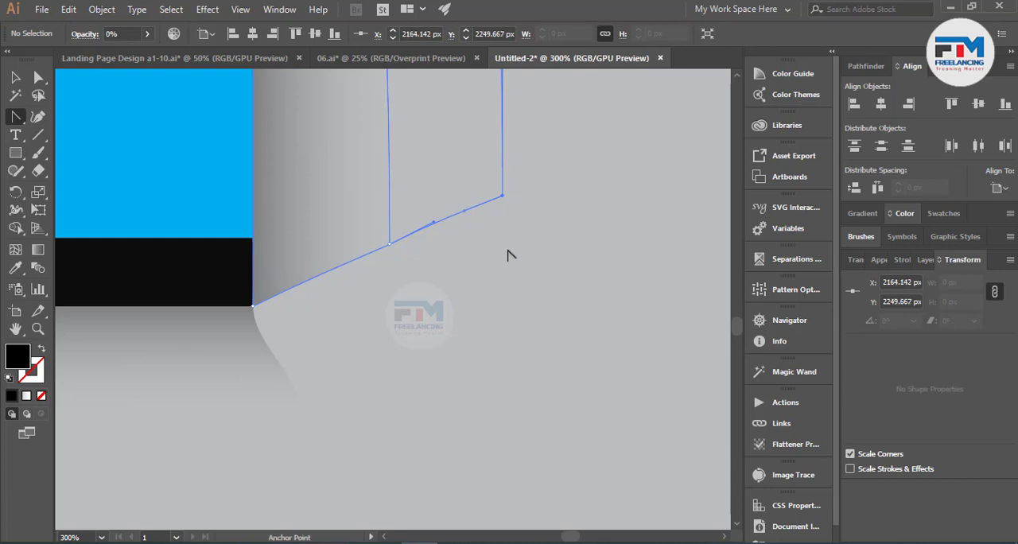
Step: Straighten the slanted right end of the bottom shadow from the page corner to its middle mesh point, and deselect it
{"action": "scroll", "coordinate": [552, 294], "scroll_direction": "down", "scroll_amount": 3}
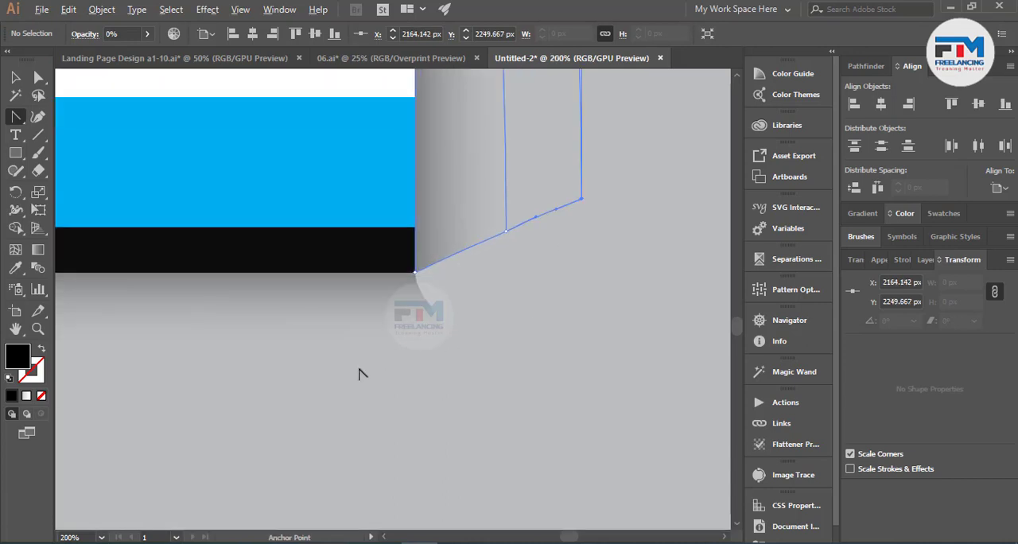
{"action": "scroll", "coordinate": [623, 374], "scroll_direction": "down", "scroll_amount": 2}
{"action": "scroll", "coordinate": [582, 357], "scroll_direction": "up", "scroll_amount": 2}
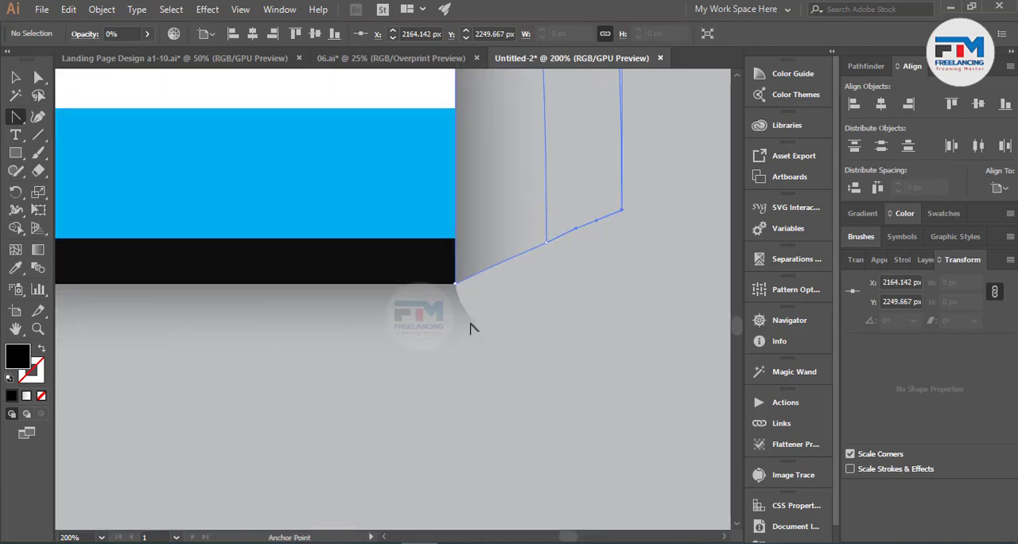
{"action": "left_click_drag", "start_coordinate": [455, 292], "coordinate": [488, 357]}
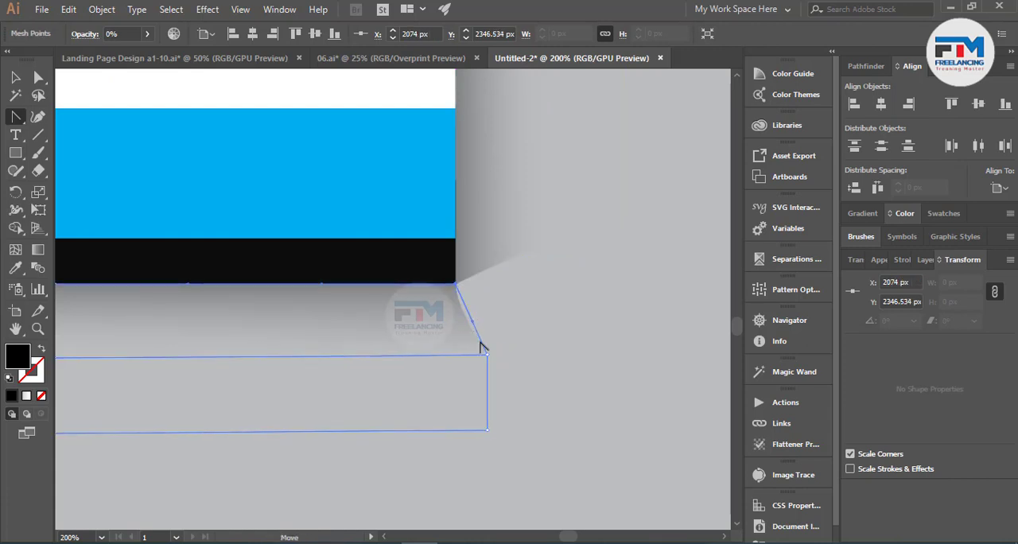
{"action": "scroll", "coordinate": [569, 369], "scroll_direction": "down", "scroll_amount": 7}
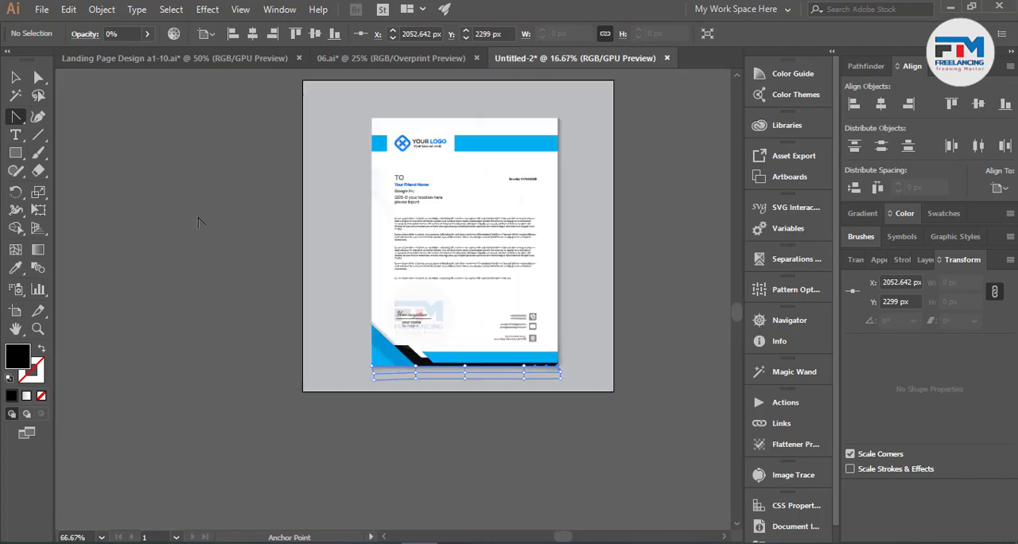
{"action": "key", "text": "v"}
{"action": "left_click", "coordinate": [218, 293]}
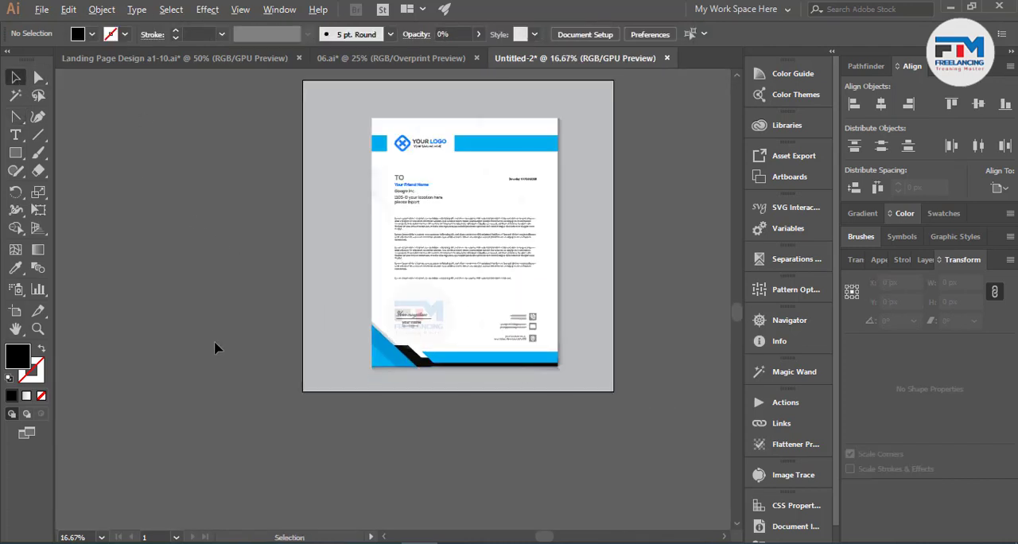
Step: Move the middle mesh point at the bottom shadow's right end about 41 px right and 11 px up
{"action": "scroll", "coordinate": [448, 358], "scroll_direction": "up", "scroll_amount": 7}
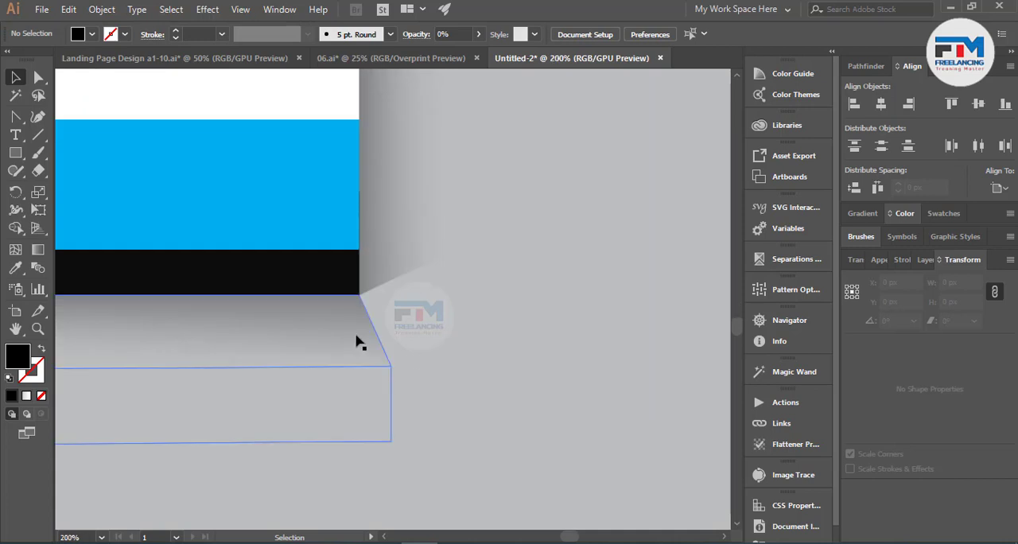
{"action": "key", "text": "a"}
{"action": "left_click", "coordinate": [388, 374]}
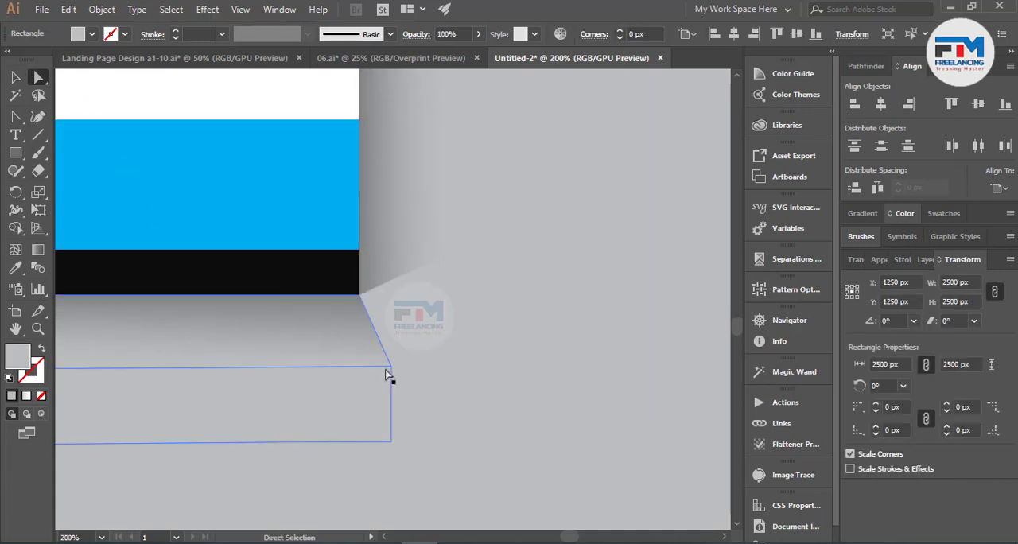
{"action": "left_click_drag", "start_coordinate": [388, 374], "coordinate": [453, 354]}
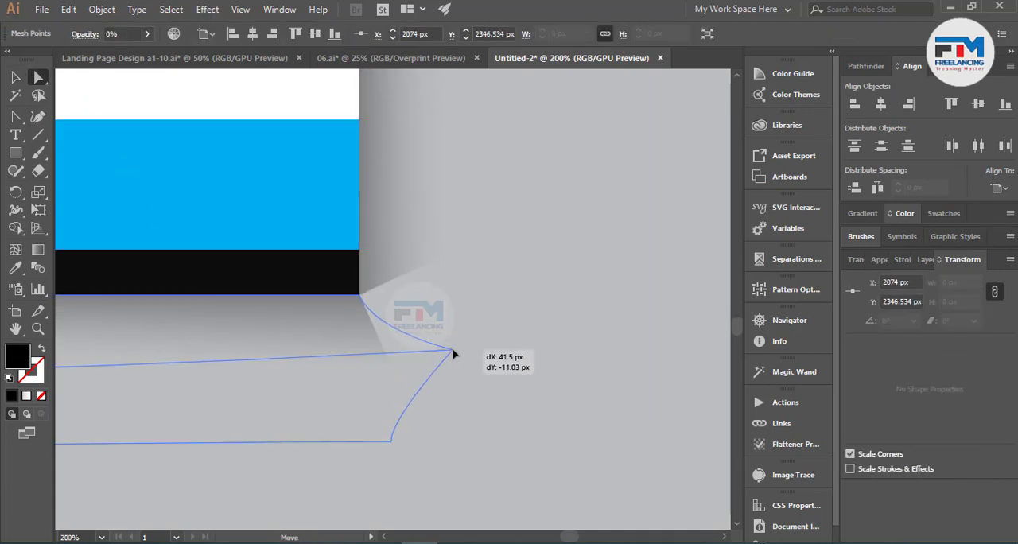
Step: Pull the side shadow's middle bottom point down to meet the bottom shadow, reshape the joining edge with its handle, and deselect everything
{"action": "left_click_drag", "start_coordinate": [451, 256], "coordinate": [445, 355]}
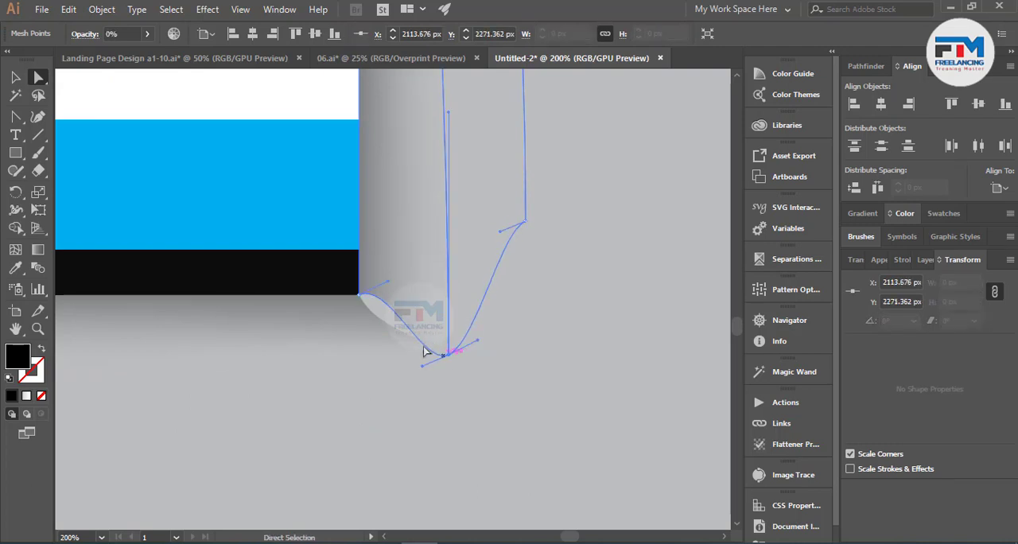
{"action": "left_click_drag", "start_coordinate": [390, 284], "coordinate": [387, 342]}
{"action": "left_click", "coordinate": [522, 407]}
{"action": "scroll", "coordinate": [559, 409], "scroll_direction": "down", "scroll_amount": 4}
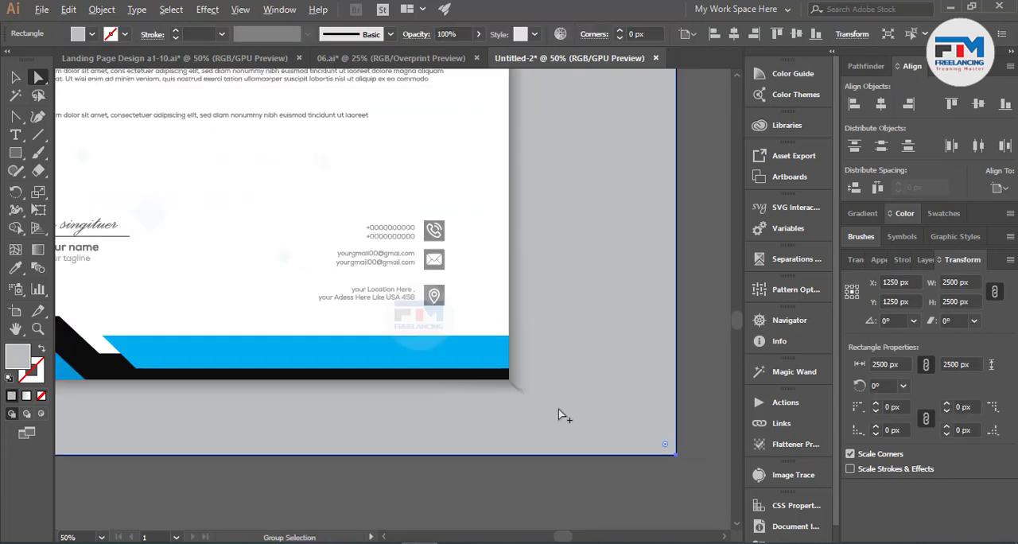
{"action": "scroll", "coordinate": [559, 409], "scroll_direction": "down", "scroll_amount": 3}
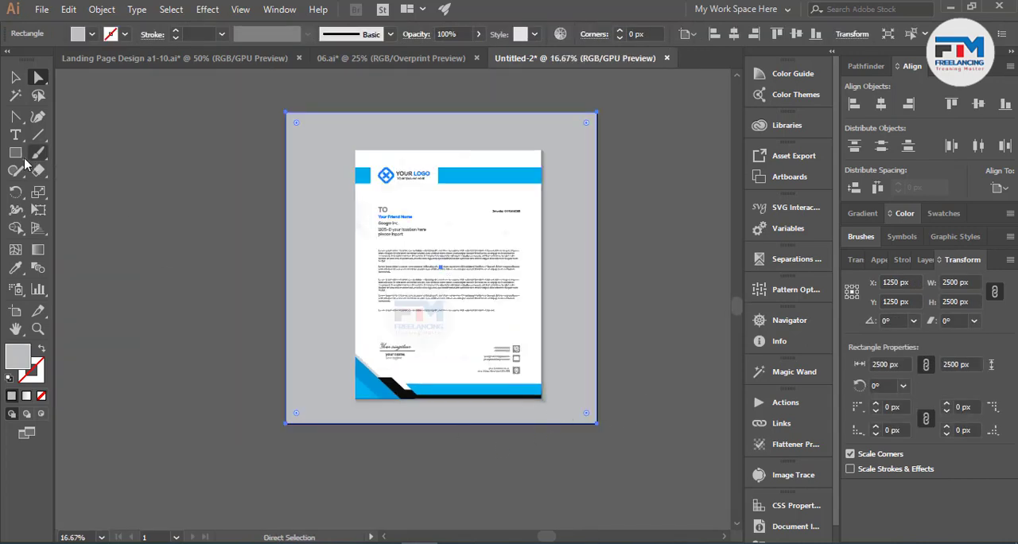
{"action": "left_click", "coordinate": [15, 78]}
{"action": "left_click", "coordinate": [195, 280]}
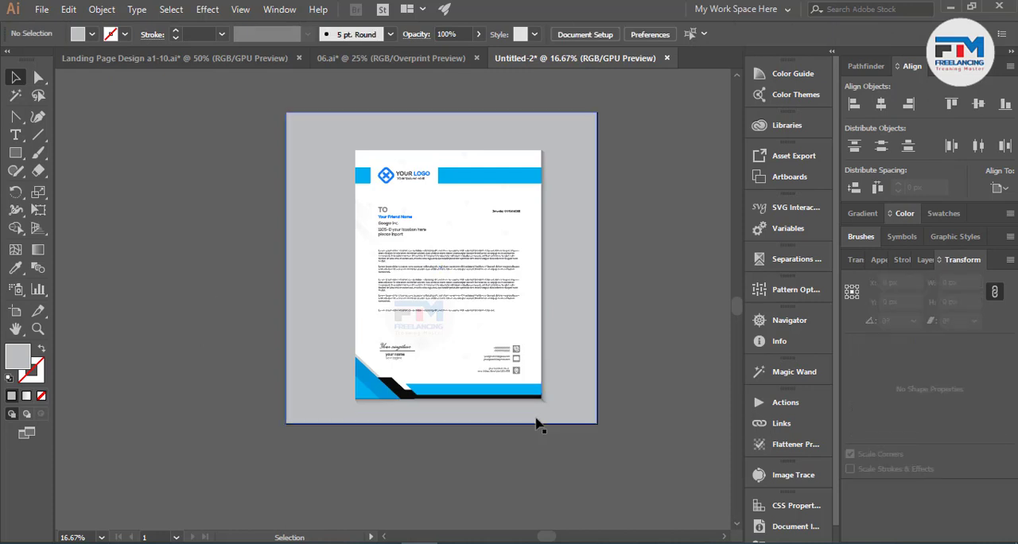
Step: Centre the letterhead and its shadows as one group horizontally and vertically on the artboard, and deselect it
{"action": "left_click_drag", "start_coordinate": [250, 123], "coordinate": [579, 434]}
{"action": "left_click", "coordinate": [546, 452]}
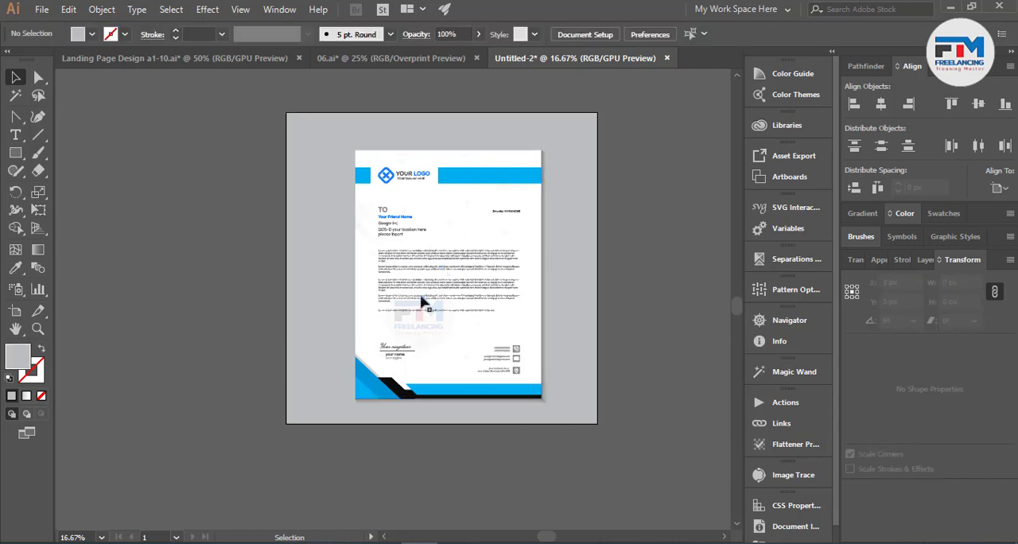
{"action": "left_click_drag", "start_coordinate": [525, 354], "coordinate": [582, 416]}
{"action": "left_click", "coordinate": [579, 411], "text": "shift"}
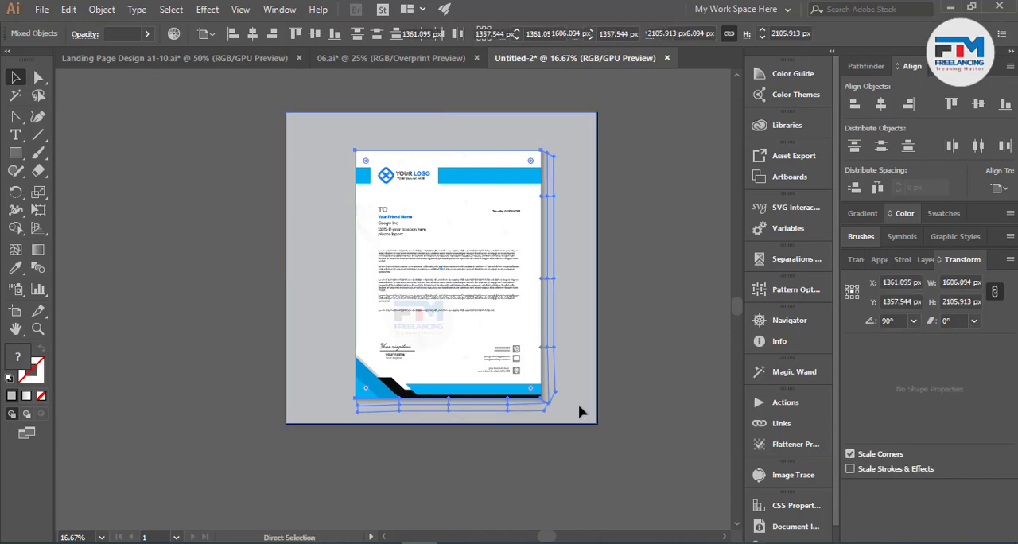
{"action": "left_click", "coordinate": [978, 105]}
{"action": "left_click", "coordinate": [694, 308]}
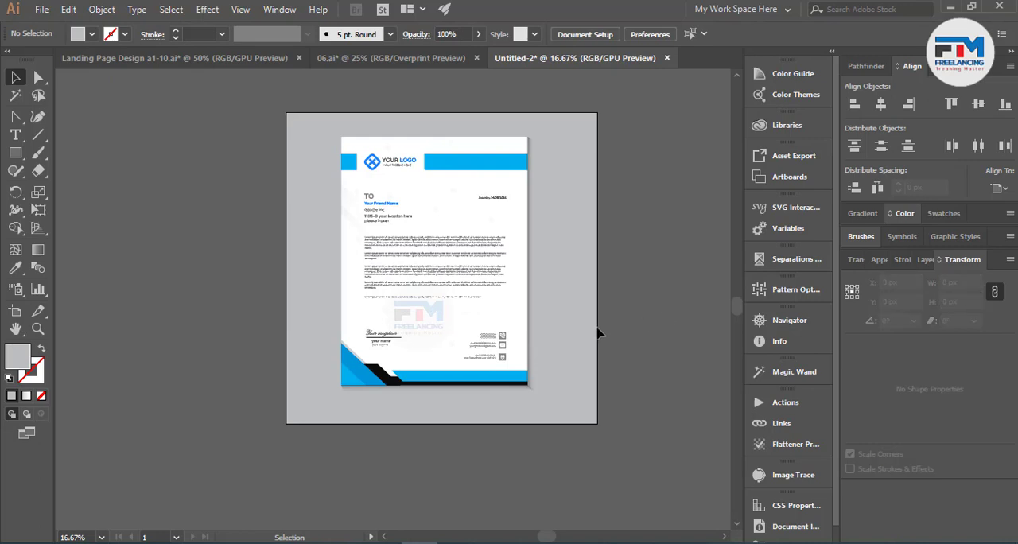
Step: Move the letterhead group about 75 px right to offset the side shadow's width, and deselect it
{"action": "left_click", "coordinate": [517, 341]}
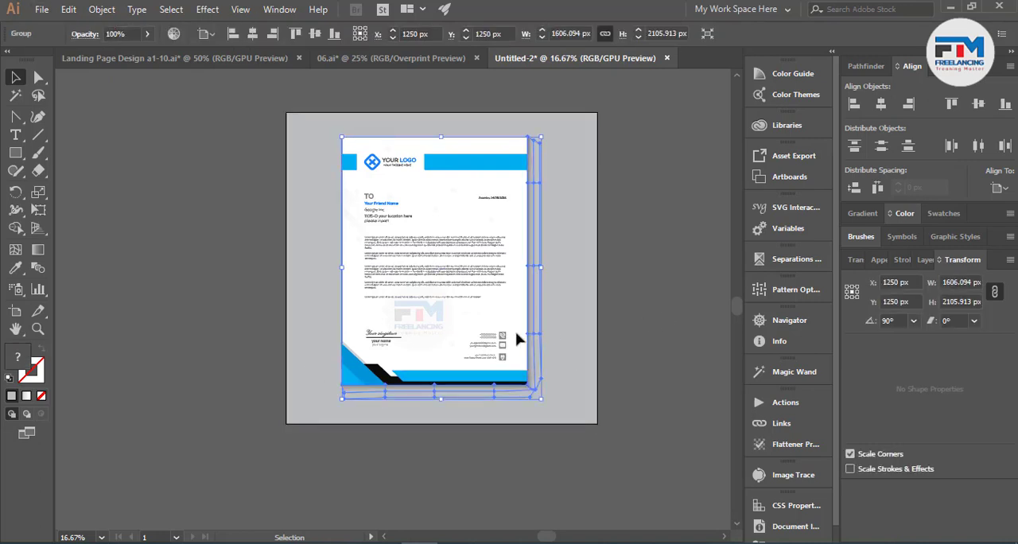
{"action": "key", "text": "Right"}
{"action": "key", "text": "Right"}
{"action": "key", "text": "Right"}
{"action": "key", "text": "Right"}
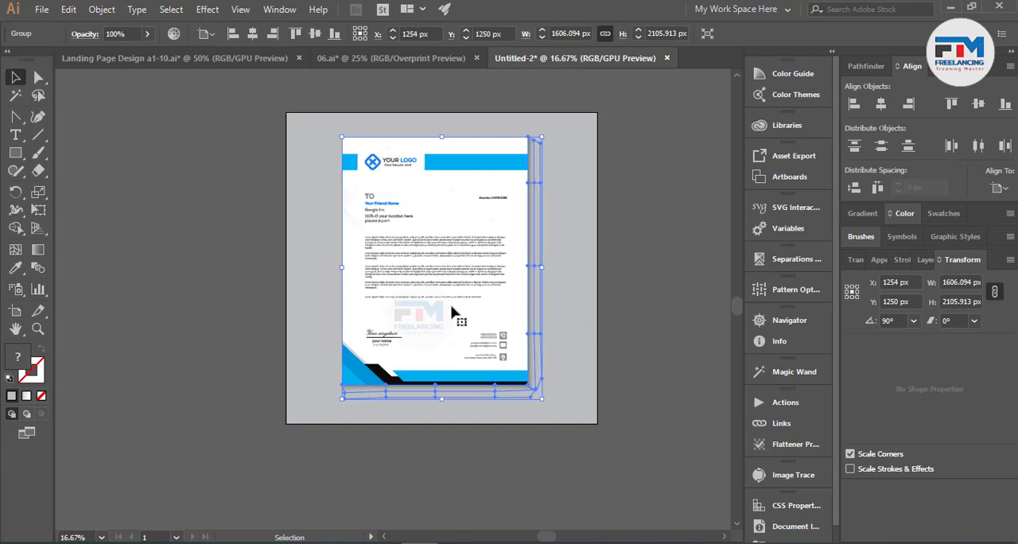
{"action": "left_click_drag", "start_coordinate": [451, 312], "coordinate": [460, 313]}
{"action": "left_click", "coordinate": [635, 328]}
{"action": "scroll", "coordinate": [624, 350], "scroll_direction": "up", "scroll_amount": 1}
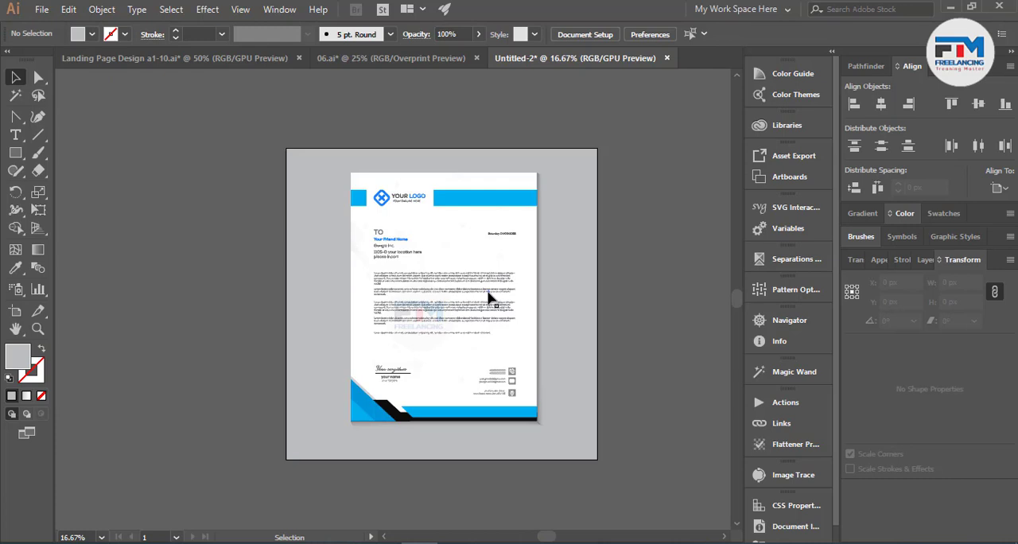
Step: Start a Save for Web export as a maximum-quality JPEG at 2500 × 2500 px and choose the Suttersctok folder inside Passive Earning Design
{"action": "key", "text": "ctrl"}
{"action": "key", "text": "ctrl+alt+shift+s"}
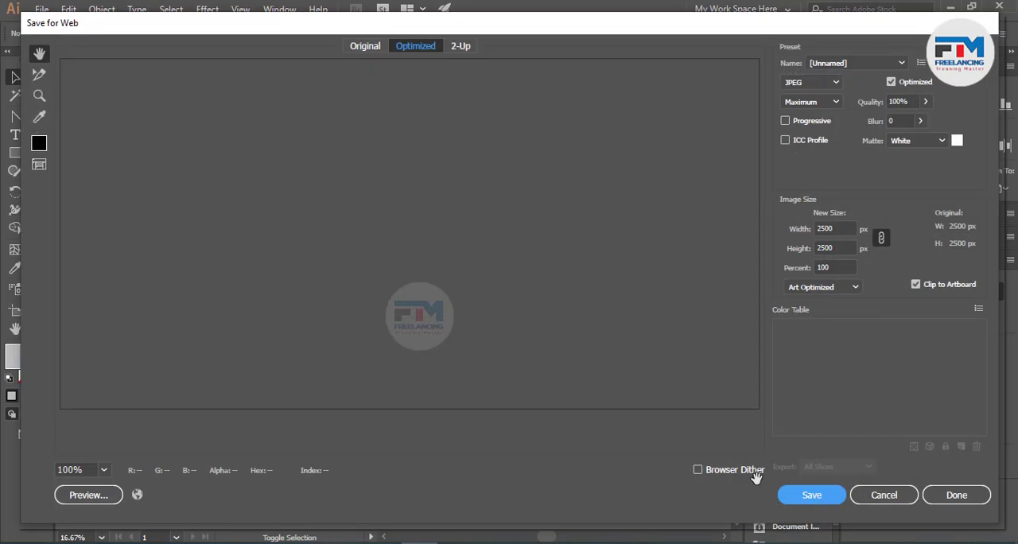
{"action": "left_click", "coordinate": [807, 498]}
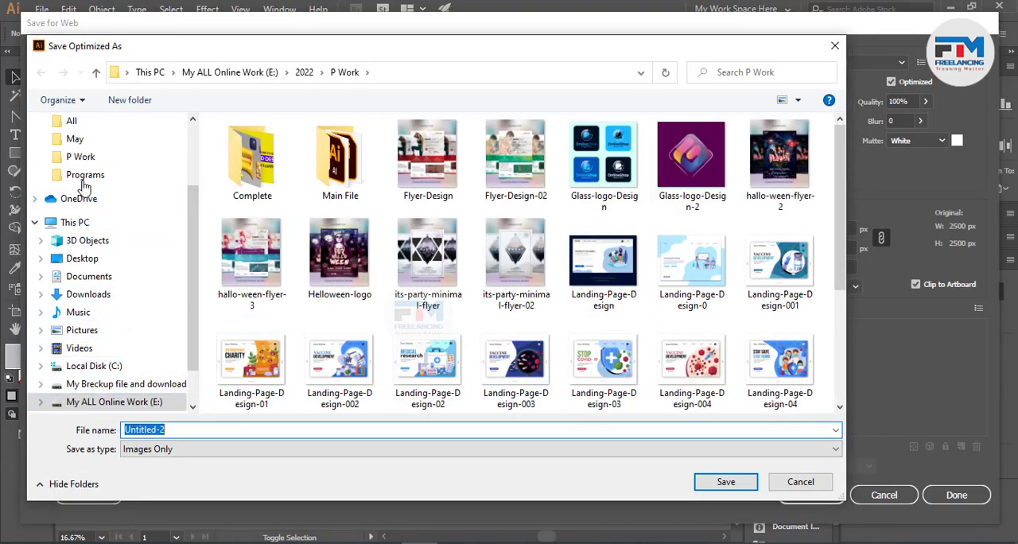
{"action": "left_click", "coordinate": [71, 121]}
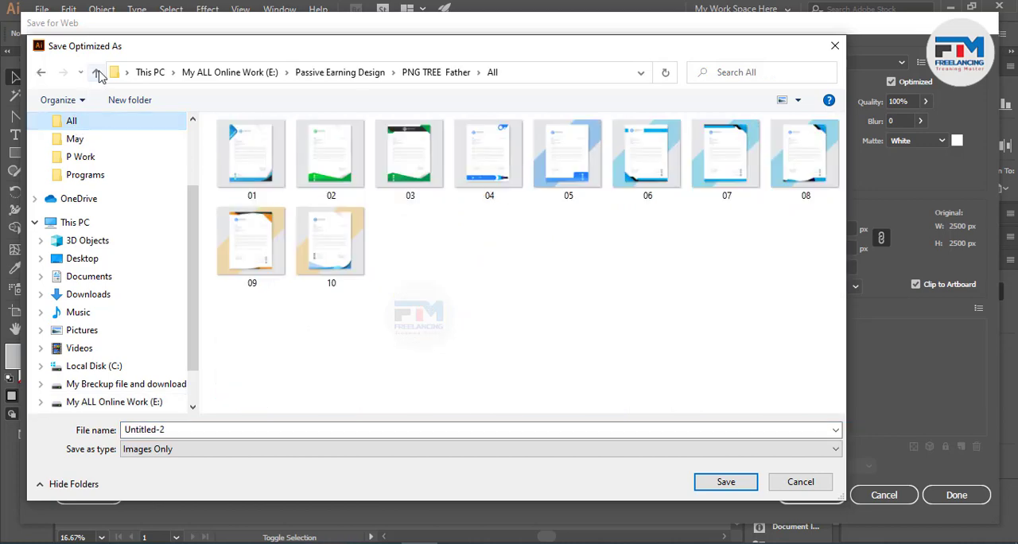
{"action": "left_click", "coordinate": [97, 74]}
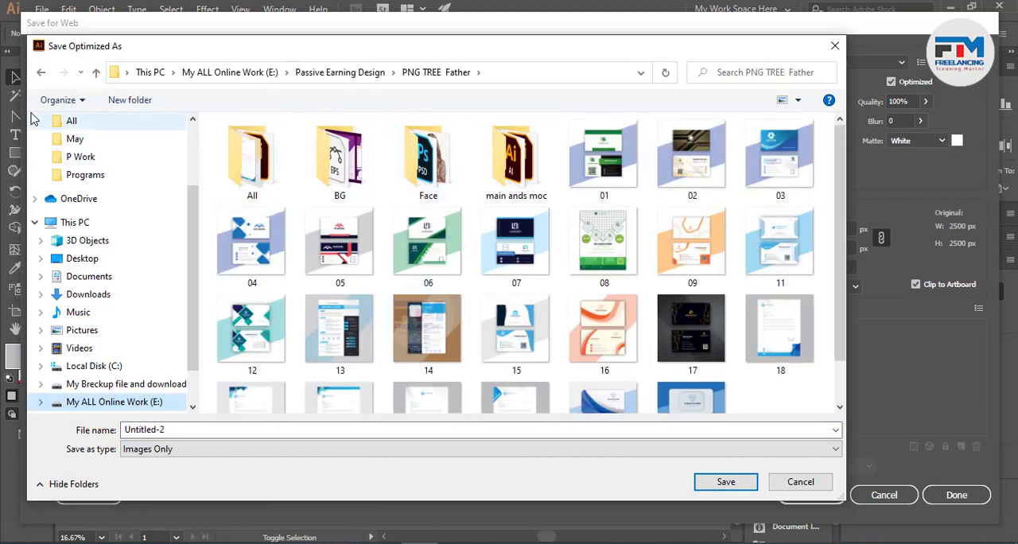
{"action": "left_click", "coordinate": [96, 73]}
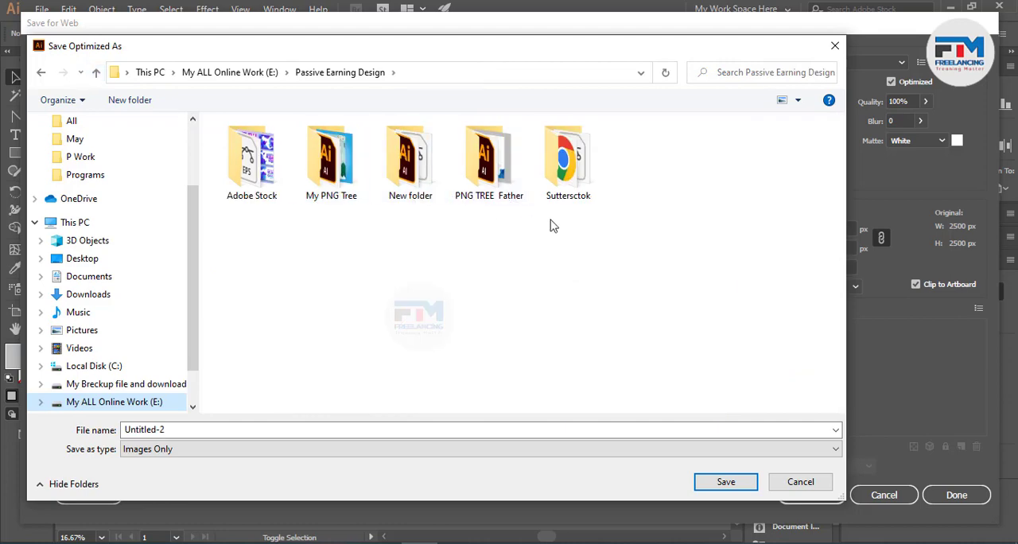
{"action": "double_click", "coordinate": [573, 185]}
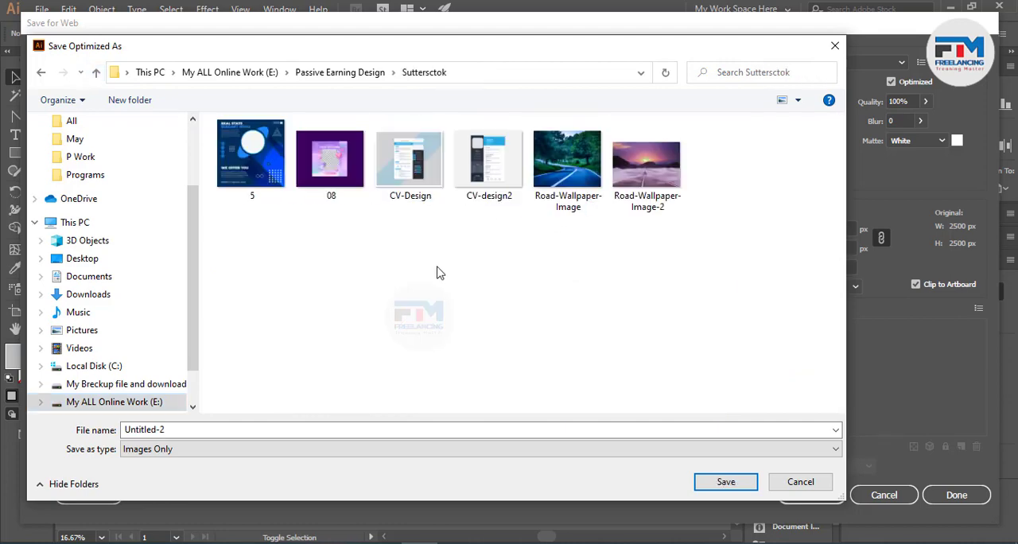
Step: Name the exported JPEG 0002 and save it
{"action": "left_click", "coordinate": [261, 430]}
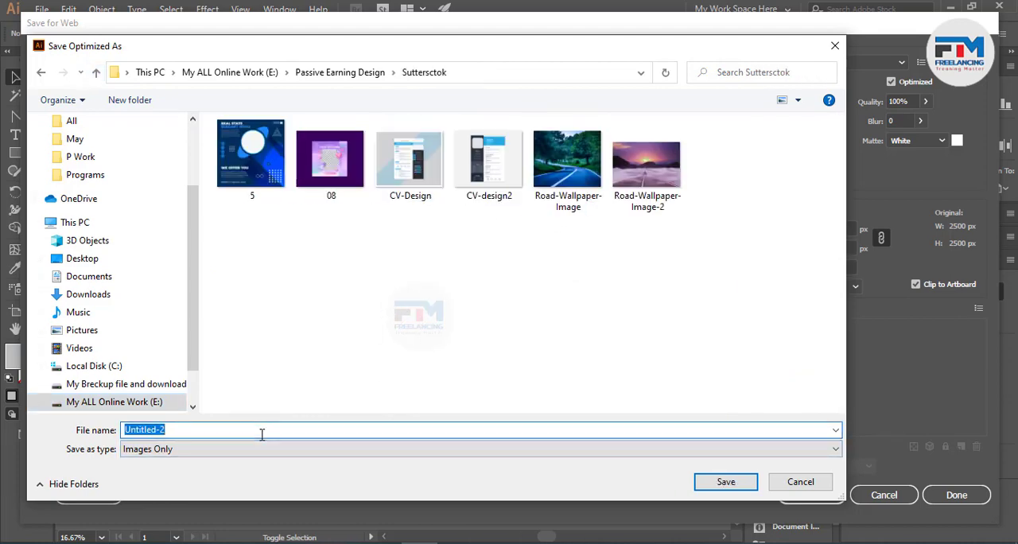
{"action": "type", "text": "0"}
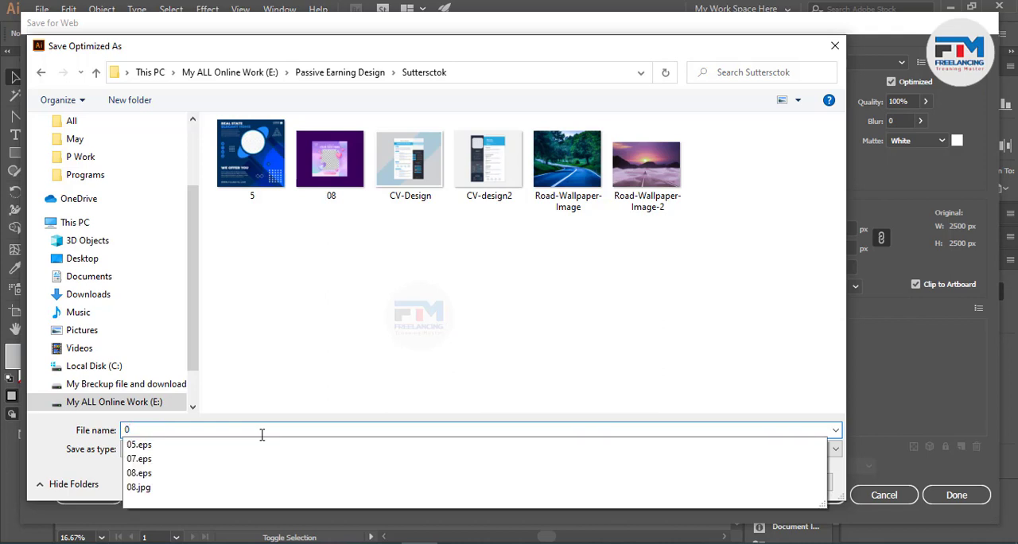
{"action": "type", "text": "002"}
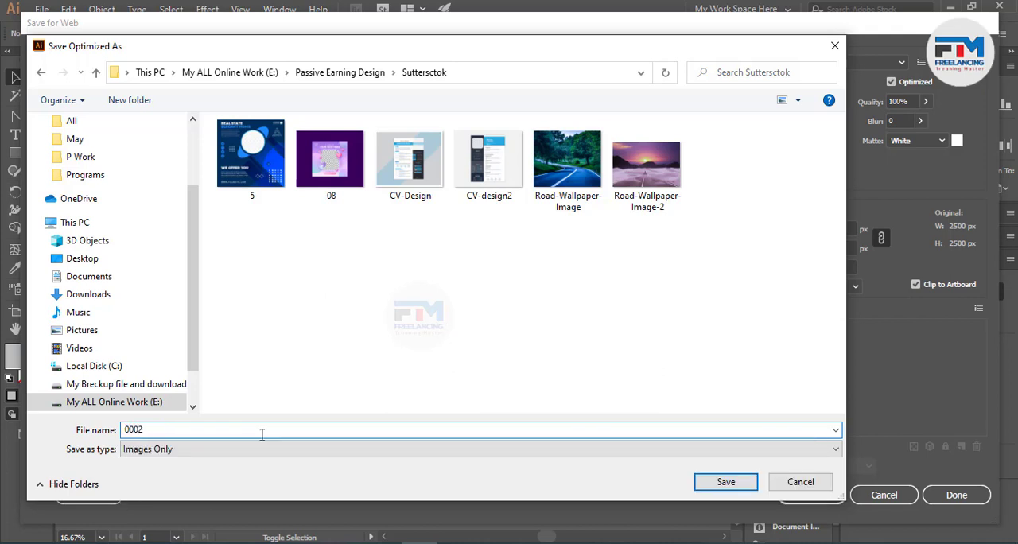
{"action": "left_click", "coordinate": [726, 481]}
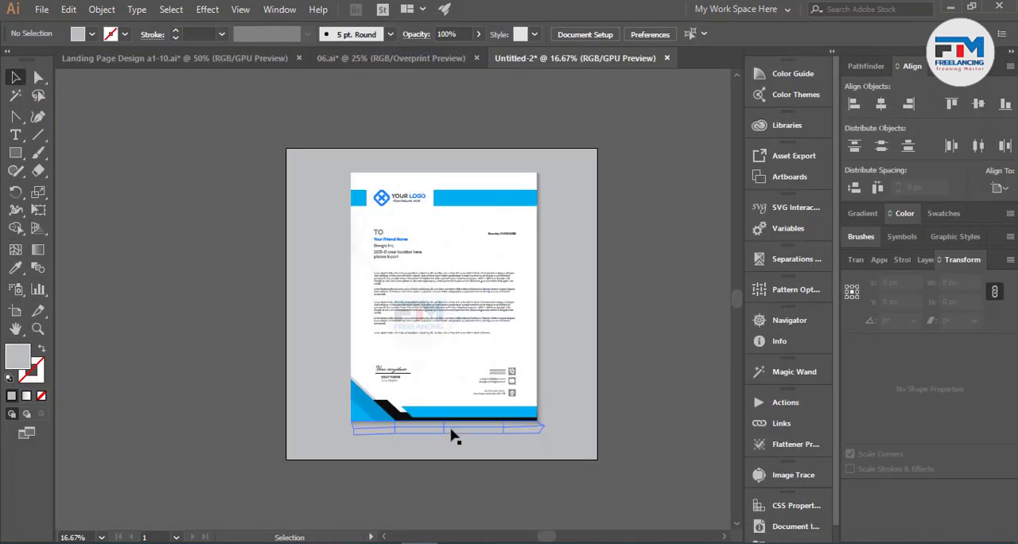
Step: Save the document as 0002 in Illustrator EPS format in the Suttersctok folder inside Passive Earning Design on drive E
{"action": "key", "text": "ctrl+s"}
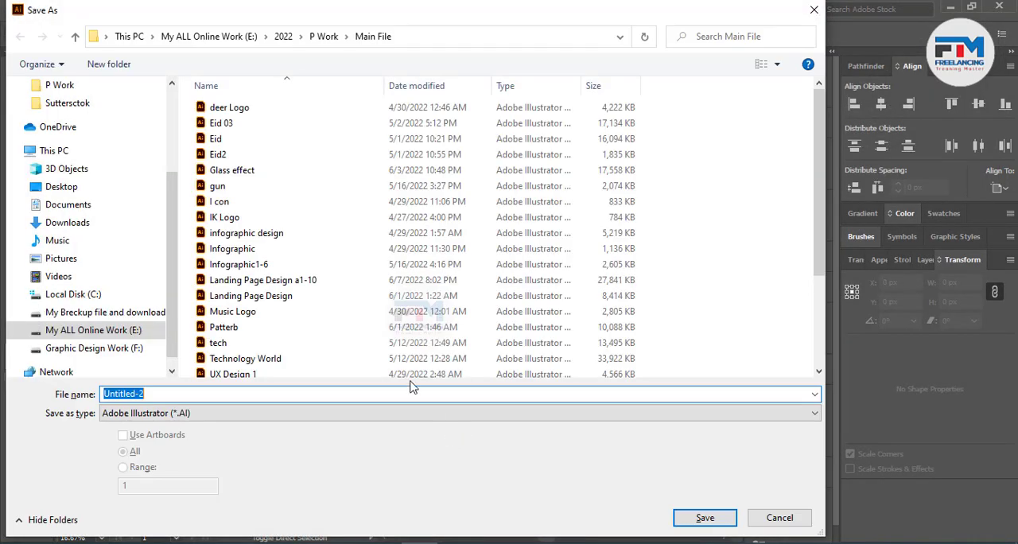
{"action": "left_click", "coordinate": [94, 331]}
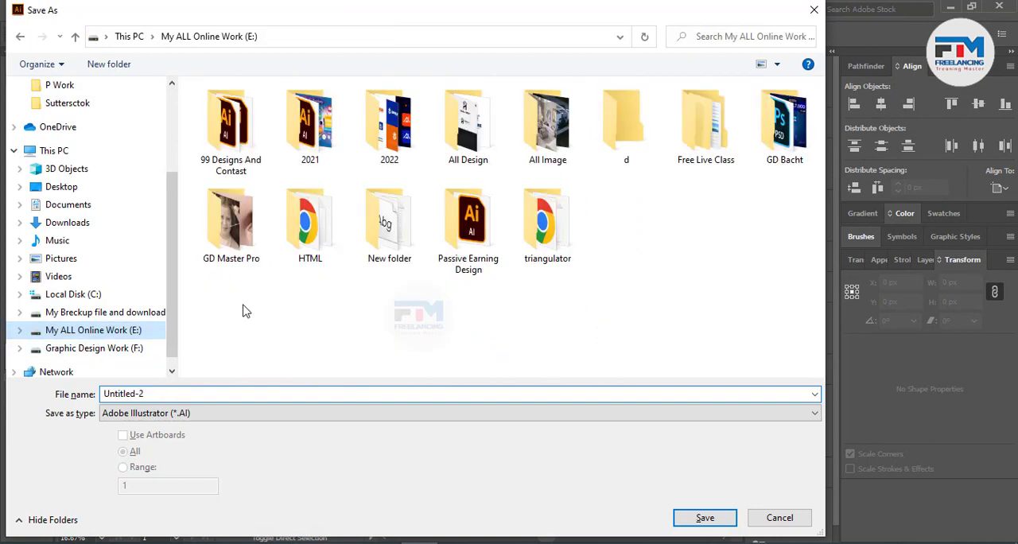
{"action": "double_click", "coordinate": [455, 245]}
{"action": "double_click", "coordinate": [565, 152]}
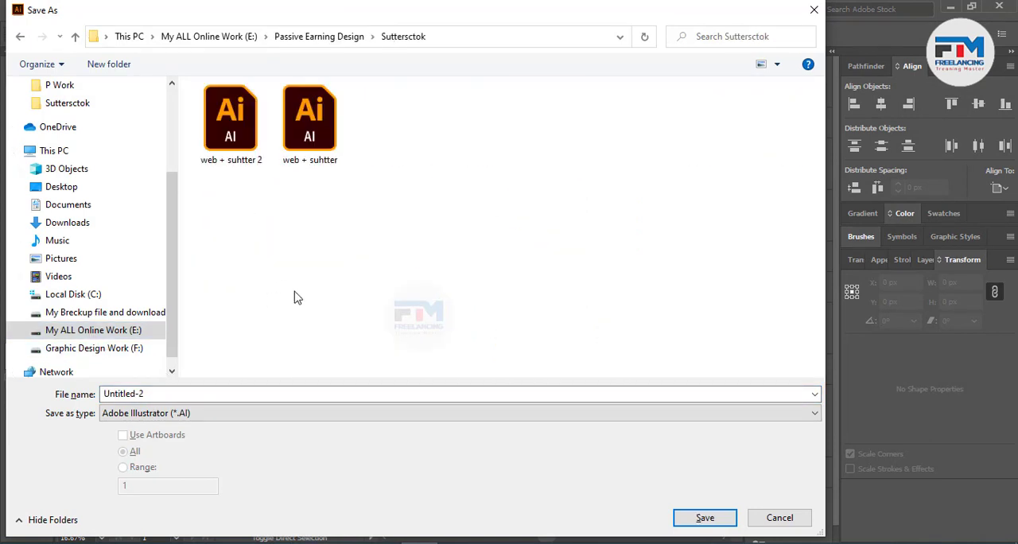
{"action": "double_click", "coordinate": [183, 391]}
{"action": "type", "text": "0002"}
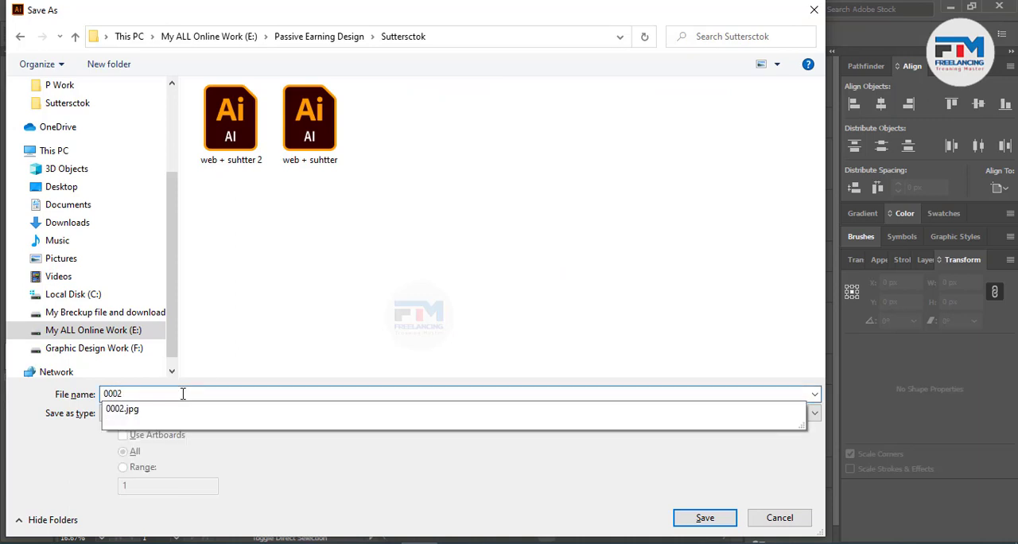
{"action": "left_click", "coordinate": [205, 416]}
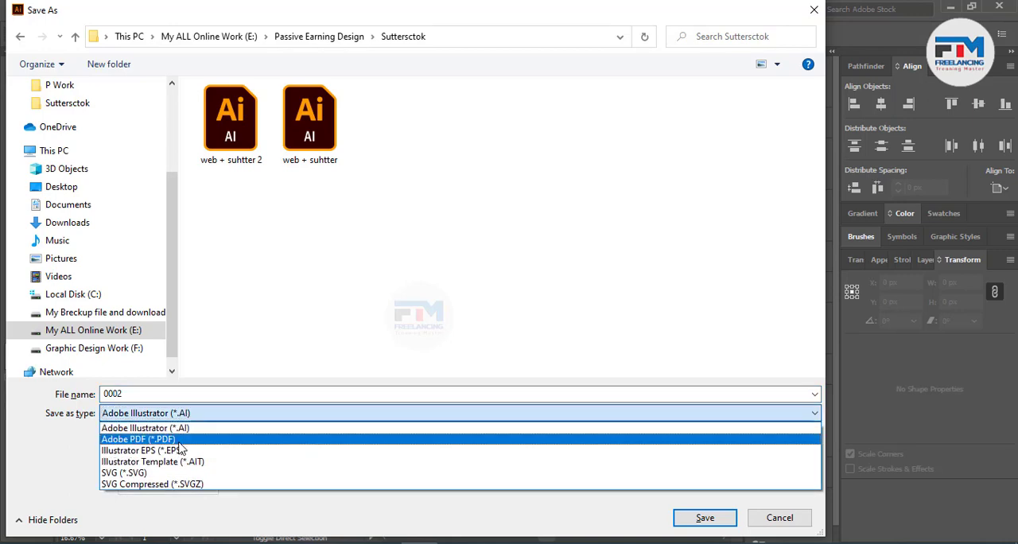
{"action": "left_click", "coordinate": [179, 450]}
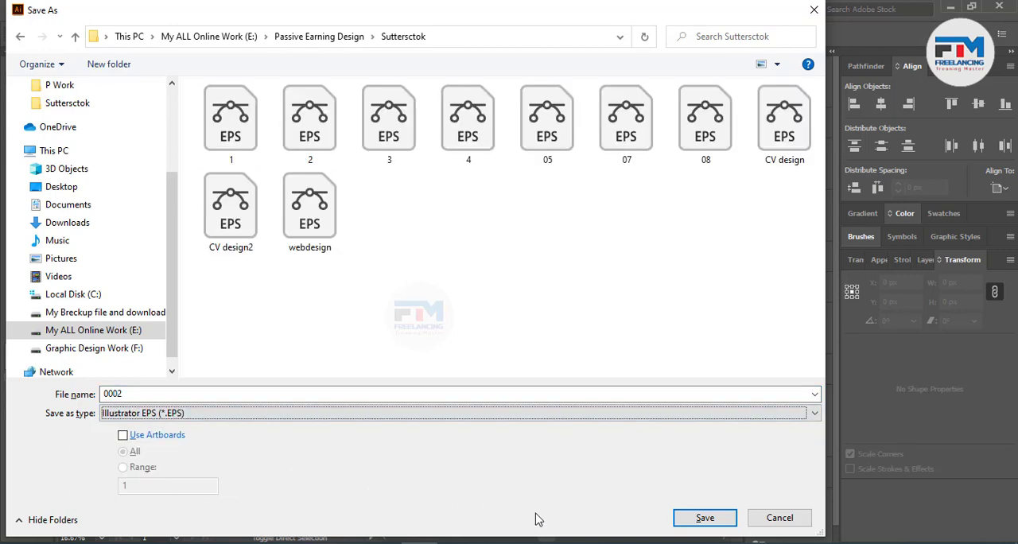
{"action": "left_click", "coordinate": [689, 522]}
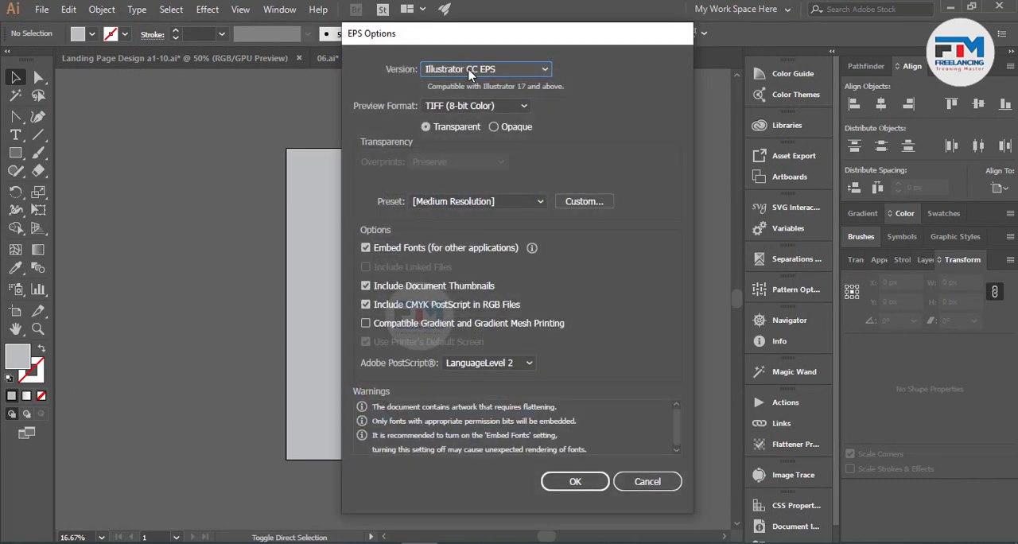
Step: Set the EPS version to Illustrator 8 EPS and confirm the export options
{"action": "left_click", "coordinate": [469, 71]}
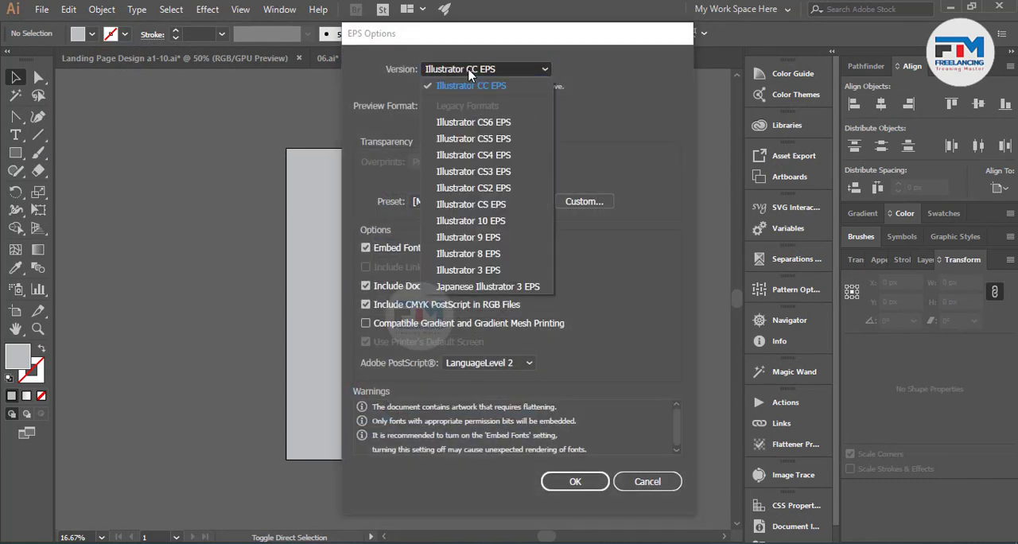
{"action": "left_click", "coordinate": [488, 255]}
{"action": "left_click", "coordinate": [573, 467]}
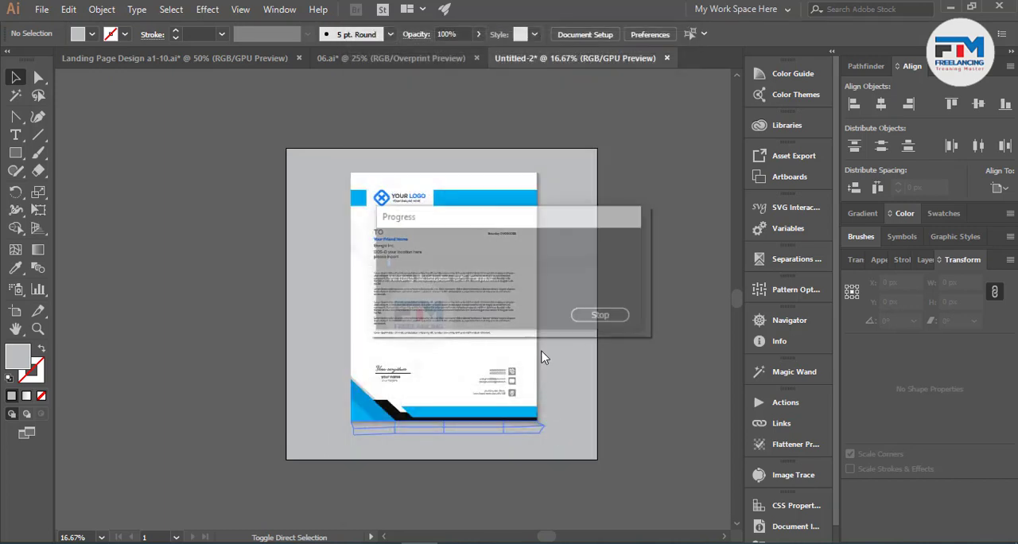